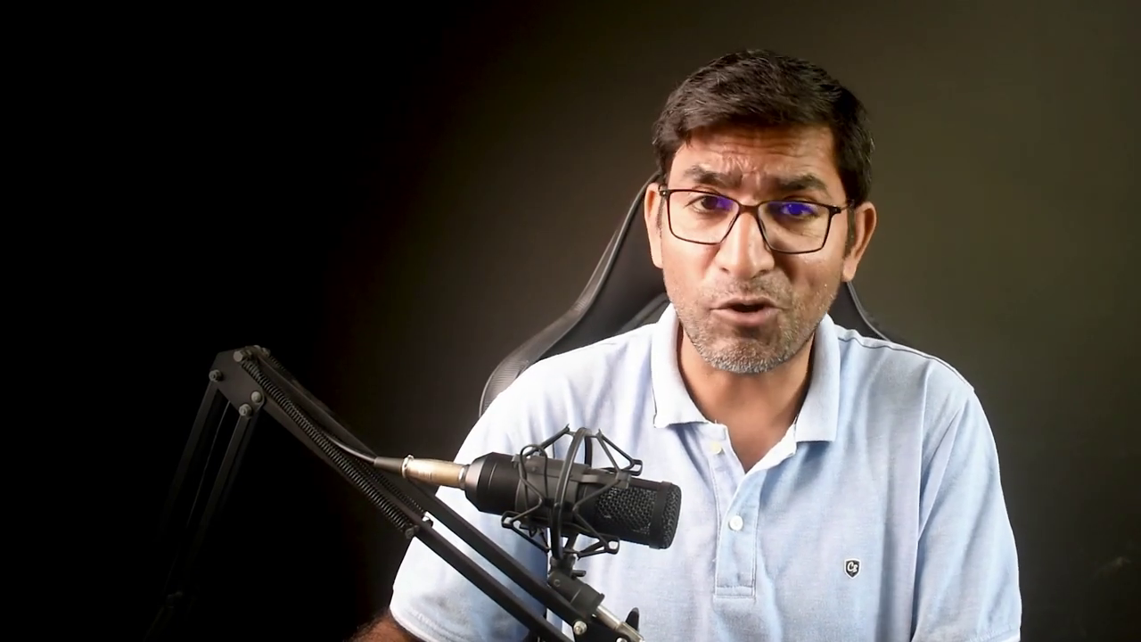
Choose File > Import > Video Frames to Layers so the file chooser lists the Desktop > Demo folder.
{"action": "left_click", "coordinate": [39, 11]}
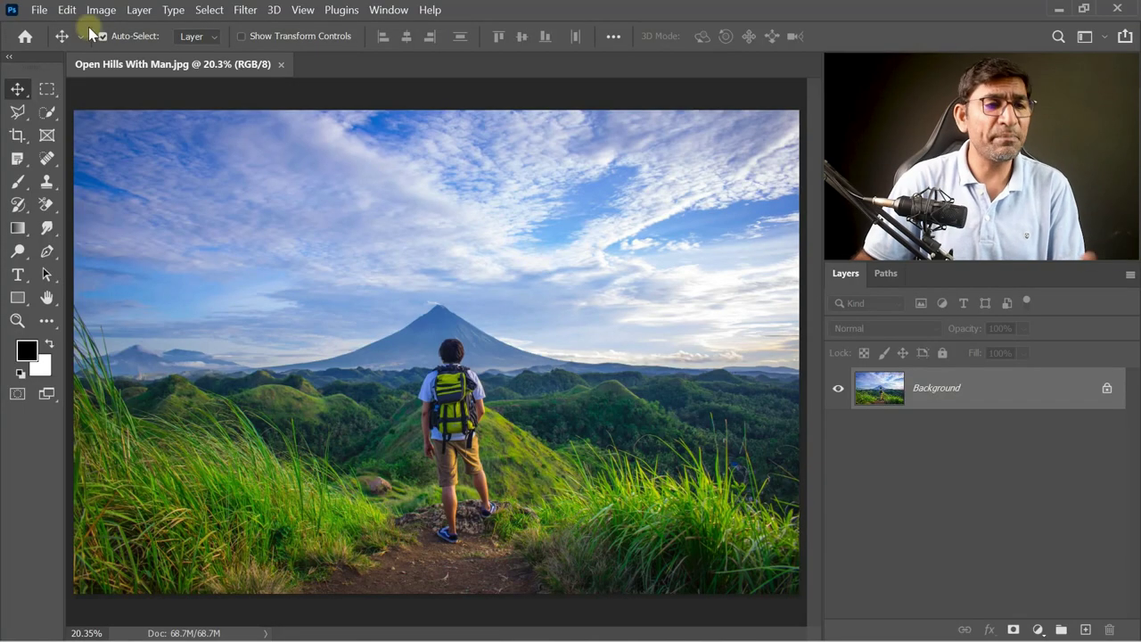
{"action": "left_click", "coordinate": [39, 9]}
{"action": "mouse_move", "coordinate": [134, 436]}
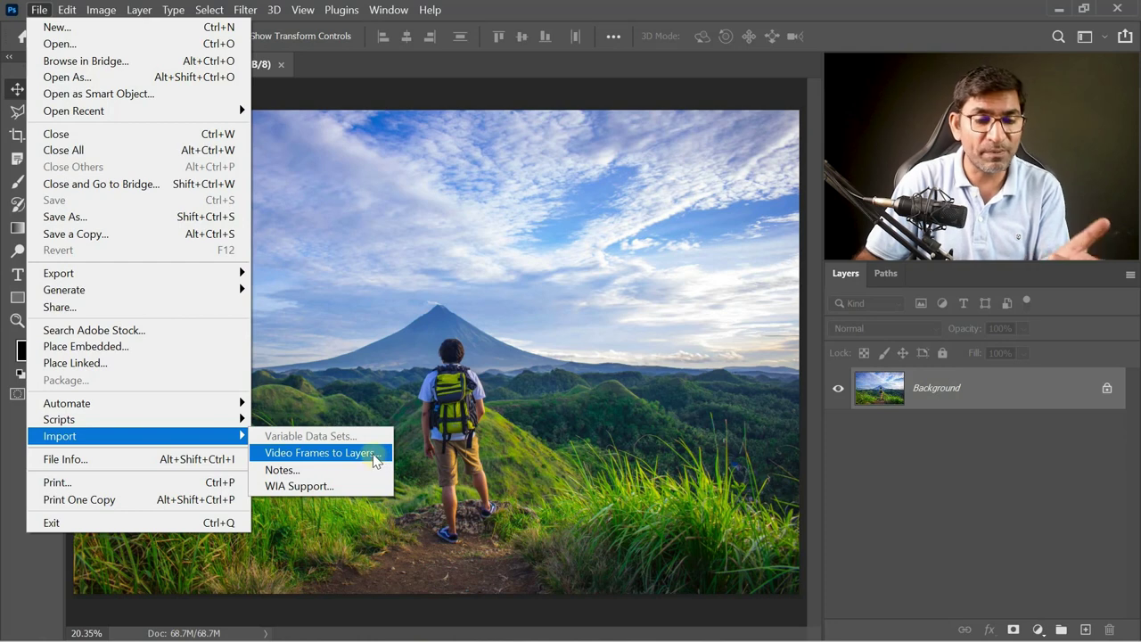
{"action": "left_click", "coordinate": [375, 461]}
{"action": "left_click_drag", "start_coordinate": [628, 118], "coordinate": [614, 127]}
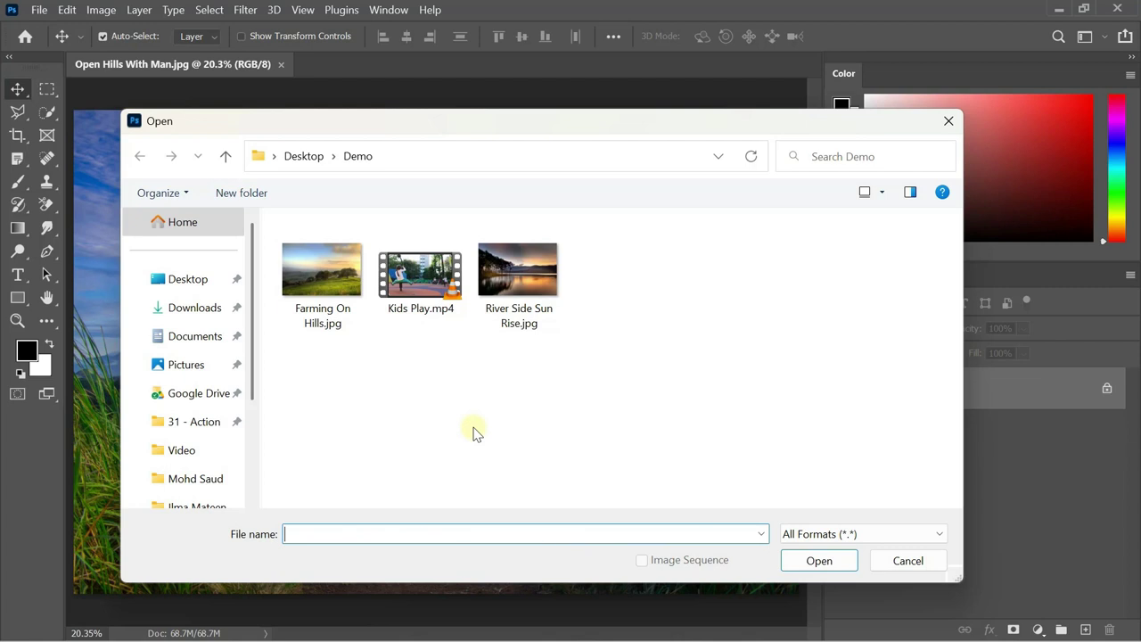
Load Kids Play.mp4 into the Import Video To Layers dialog, preview it and trim the range end.
{"action": "double_click", "coordinate": [428, 288]}
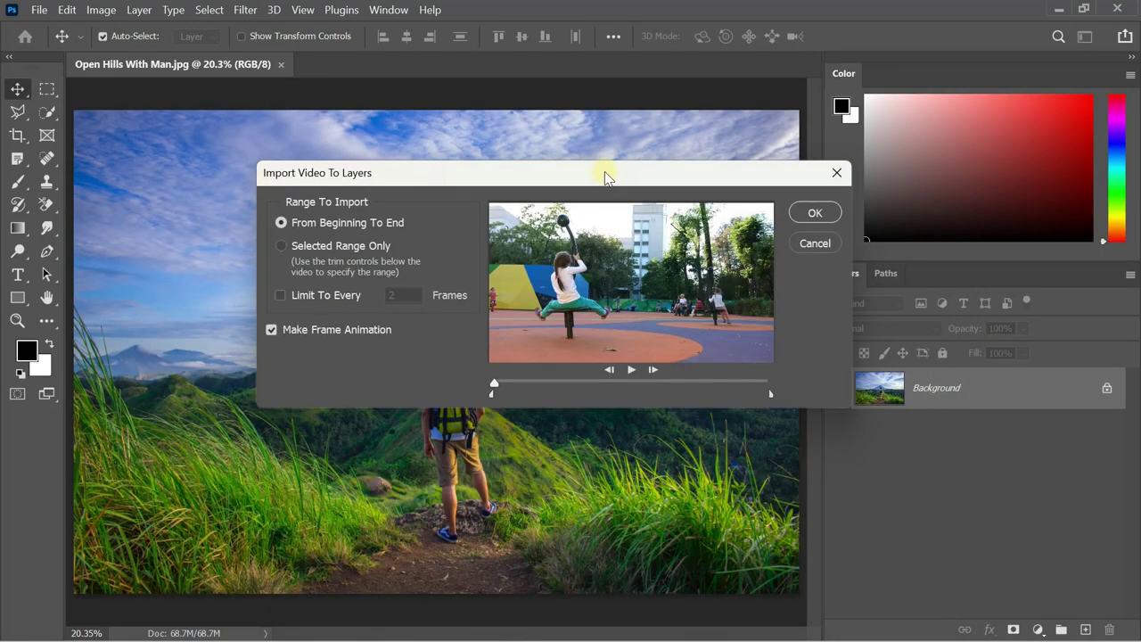
{"action": "left_click_drag", "start_coordinate": [605, 175], "coordinate": [527, 189]}
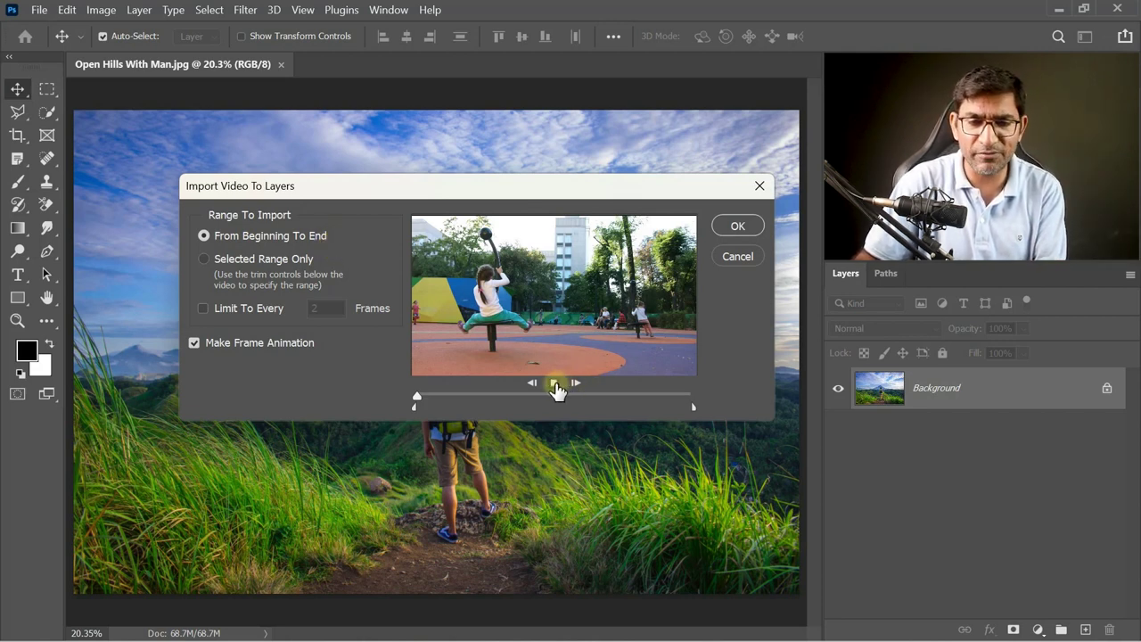
{"action": "left_click", "coordinate": [555, 385]}
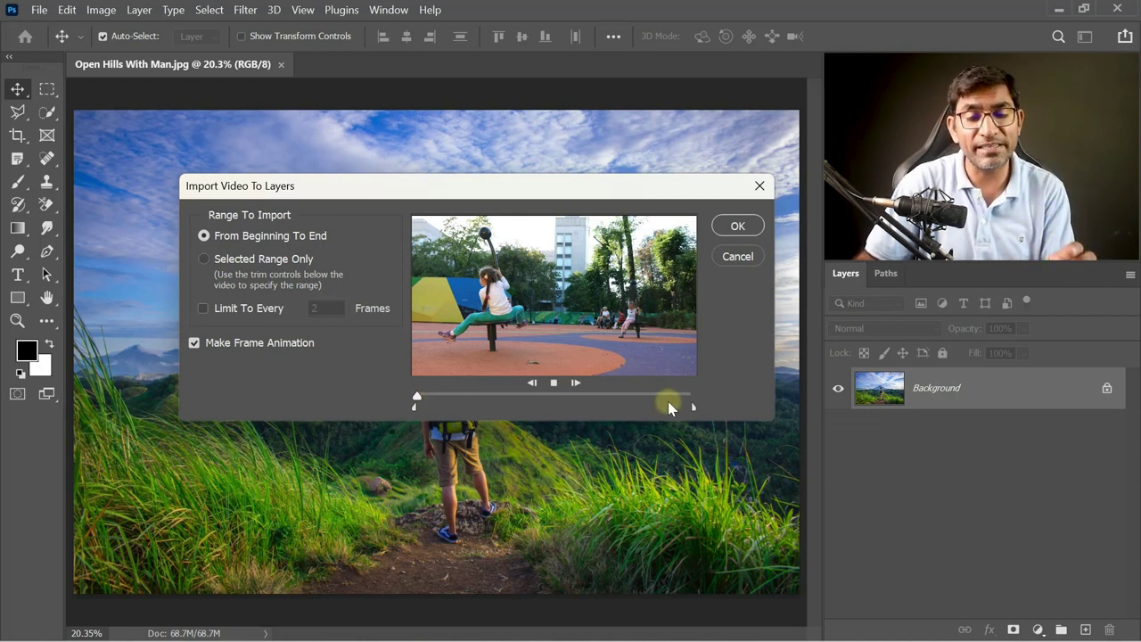
{"action": "left_click_drag", "start_coordinate": [694, 411], "coordinate": [557, 402]}
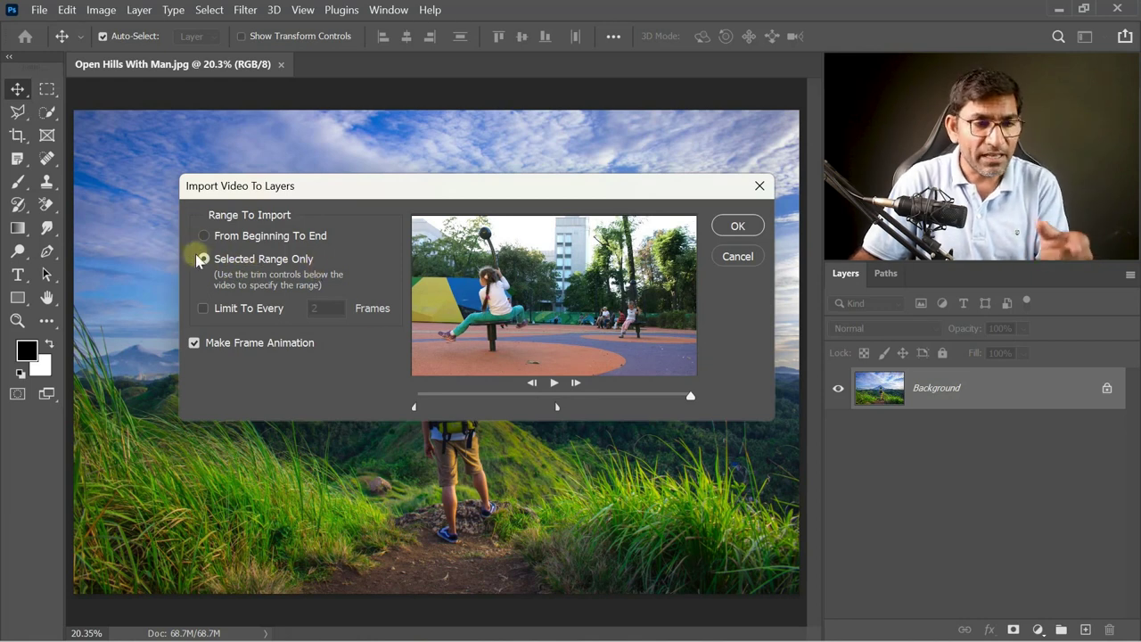
Set Selected Range Only and drag both trim markers inward to a middle portion of the clip.
{"action": "left_click", "coordinate": [204, 236]}
{"action": "left_click", "coordinate": [204, 259]}
{"action": "mouse_move", "coordinate": [691, 408]}
{"action": "left_mouse_down"}
{"action": "mouse_move", "coordinate": [606, 408]}
{"action": "mouse_move", "coordinate": [625, 408]}
{"action": "left_mouse_up"}
{"action": "left_click_drag", "start_coordinate": [414, 408], "coordinate": [463, 408]}
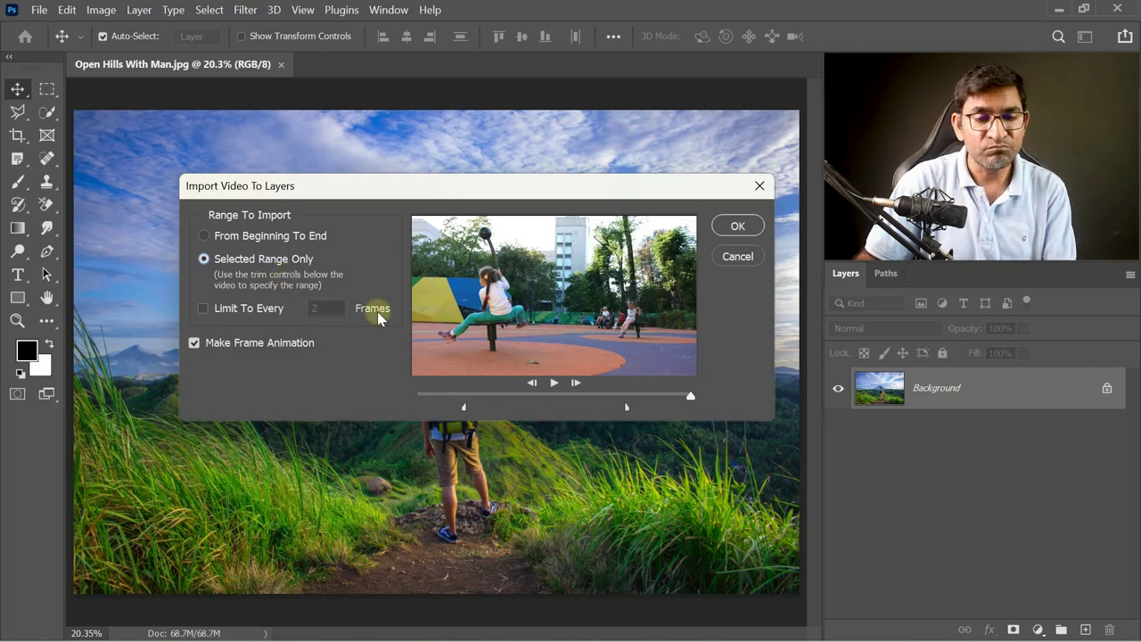
{"action": "left_click_drag", "start_coordinate": [463, 409], "coordinate": [504, 408]}
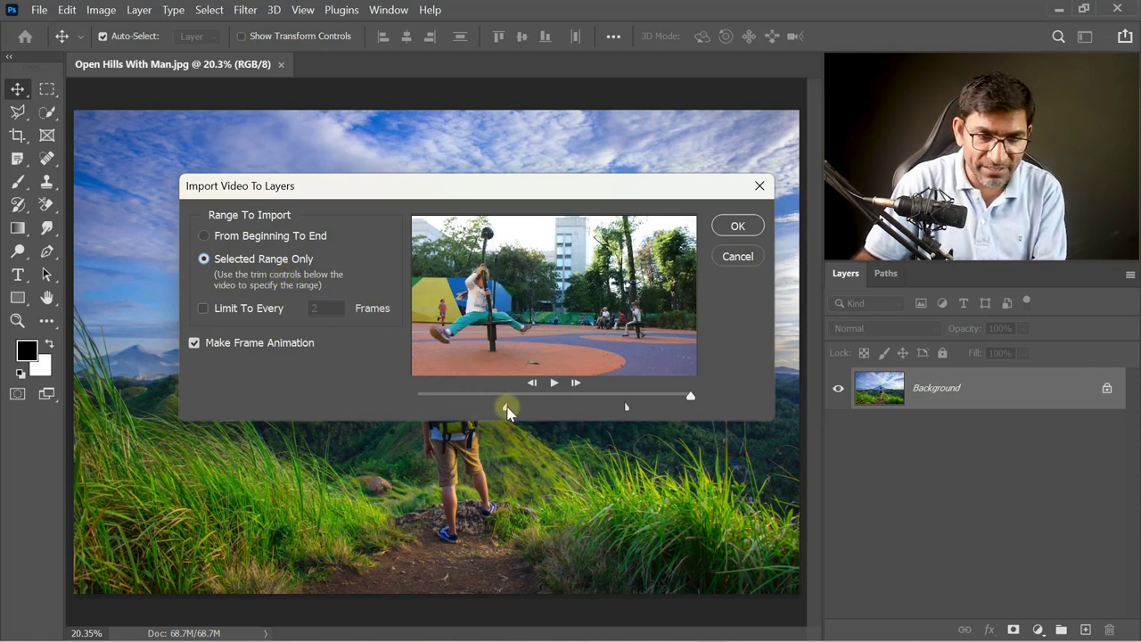
{"action": "left_click_drag", "start_coordinate": [628, 408], "coordinate": [602, 408]}
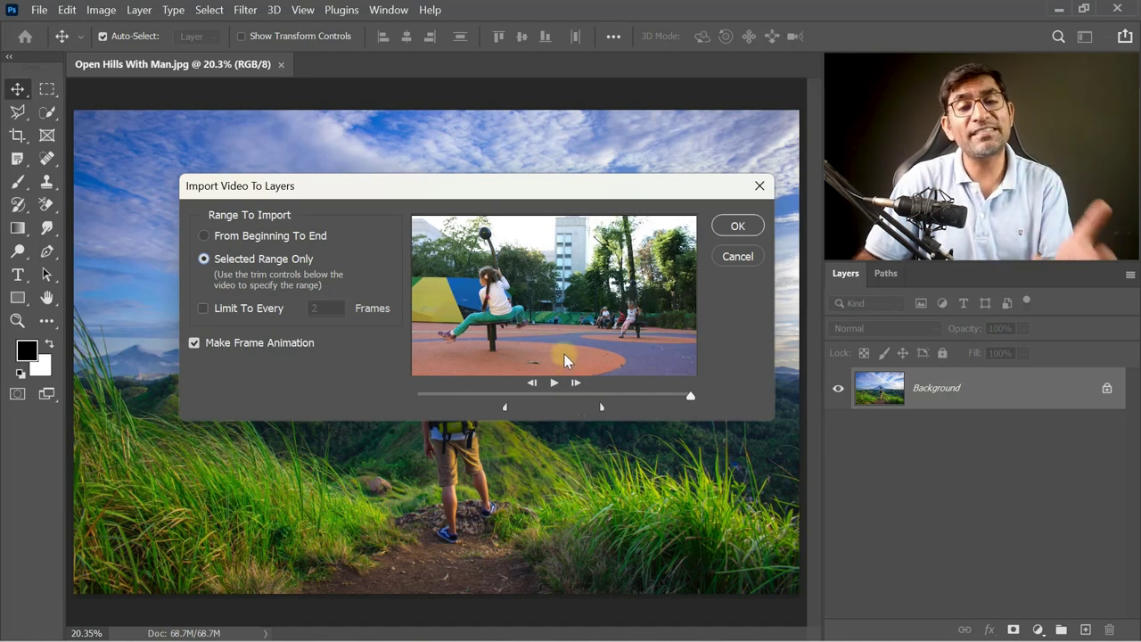
Import the whole Kids Play clip, limited to every 5 frames, with Make Frame Animation unchecked.
{"action": "left_click", "coordinate": [204, 235]}
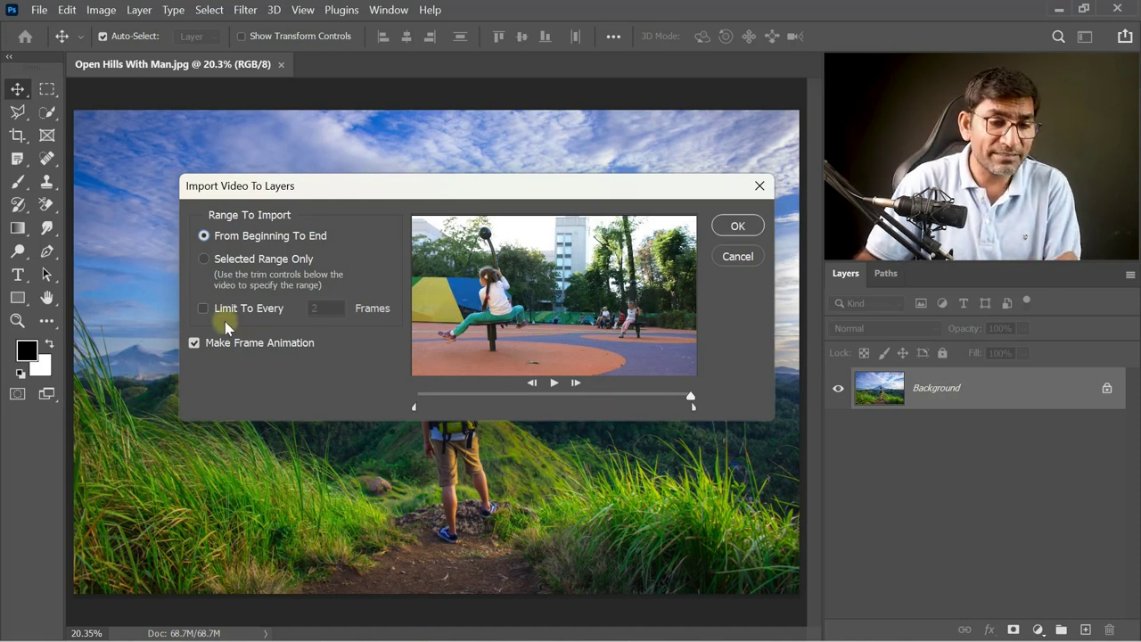
{"action": "left_click", "coordinate": [204, 309]}
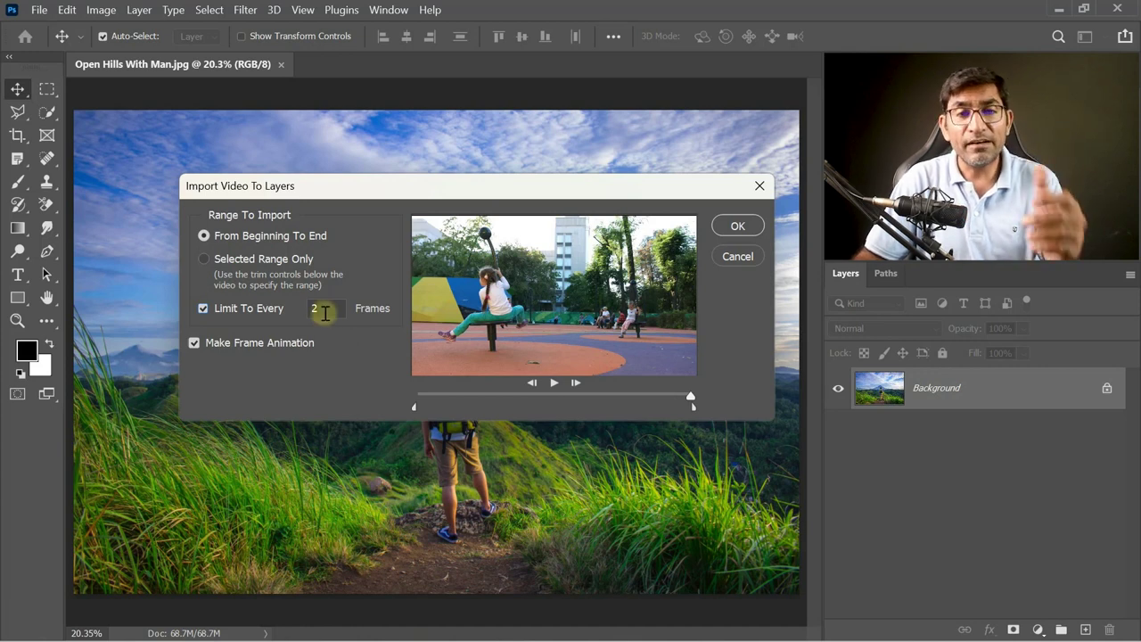
{"action": "double_click", "coordinate": [326, 312]}
{"action": "type", "text": "5"}
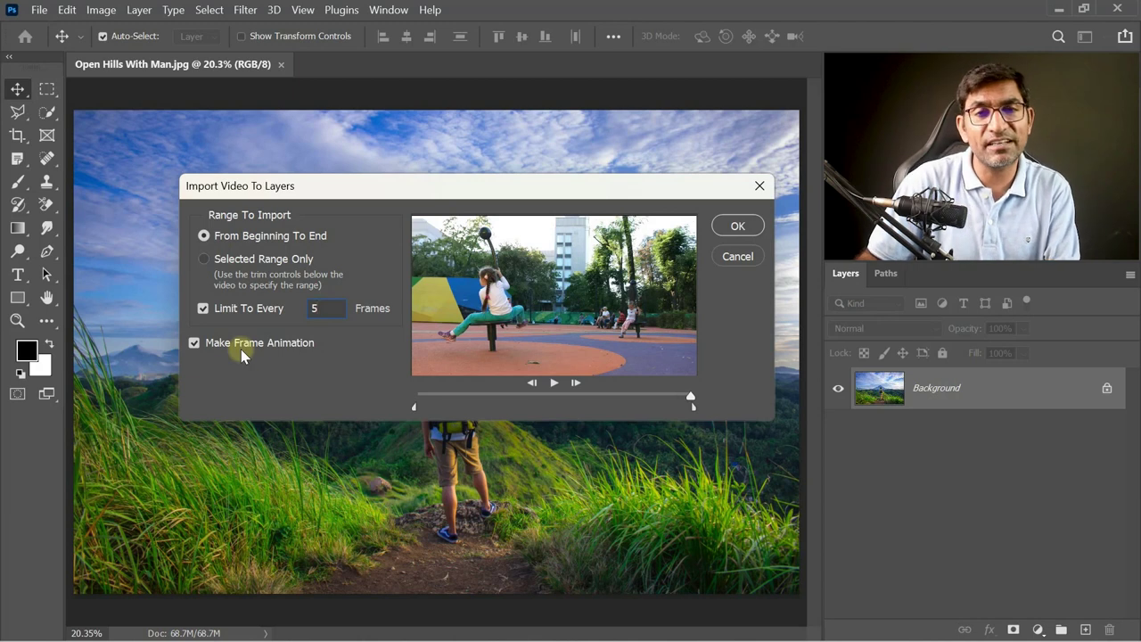
{"action": "left_click", "coordinate": [193, 342]}
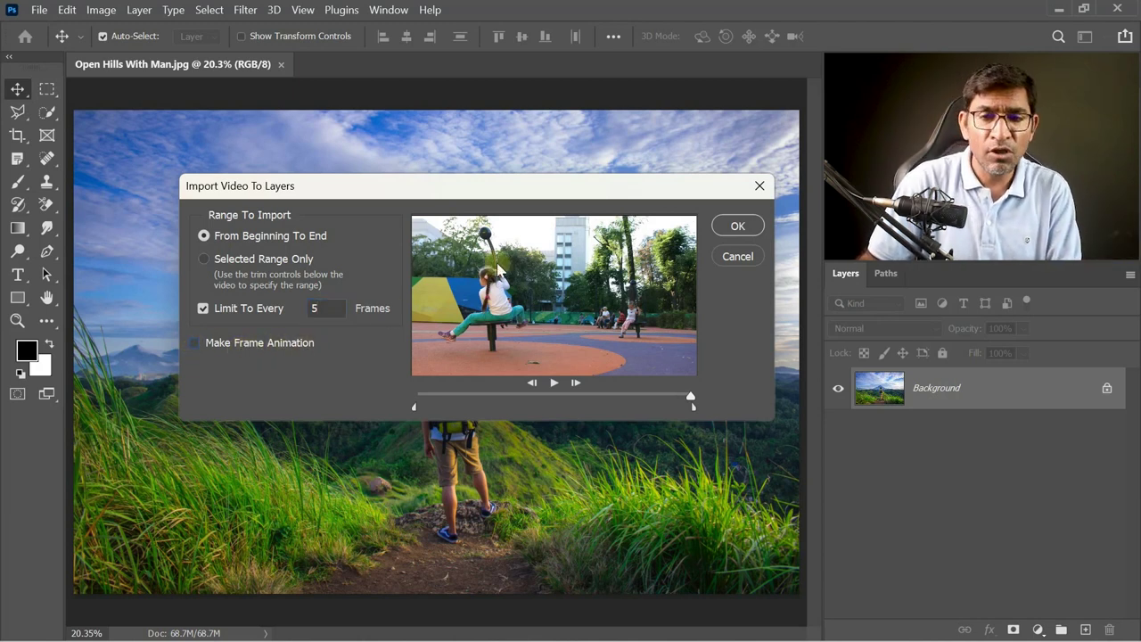
{"action": "left_click", "coordinate": [737, 225]}
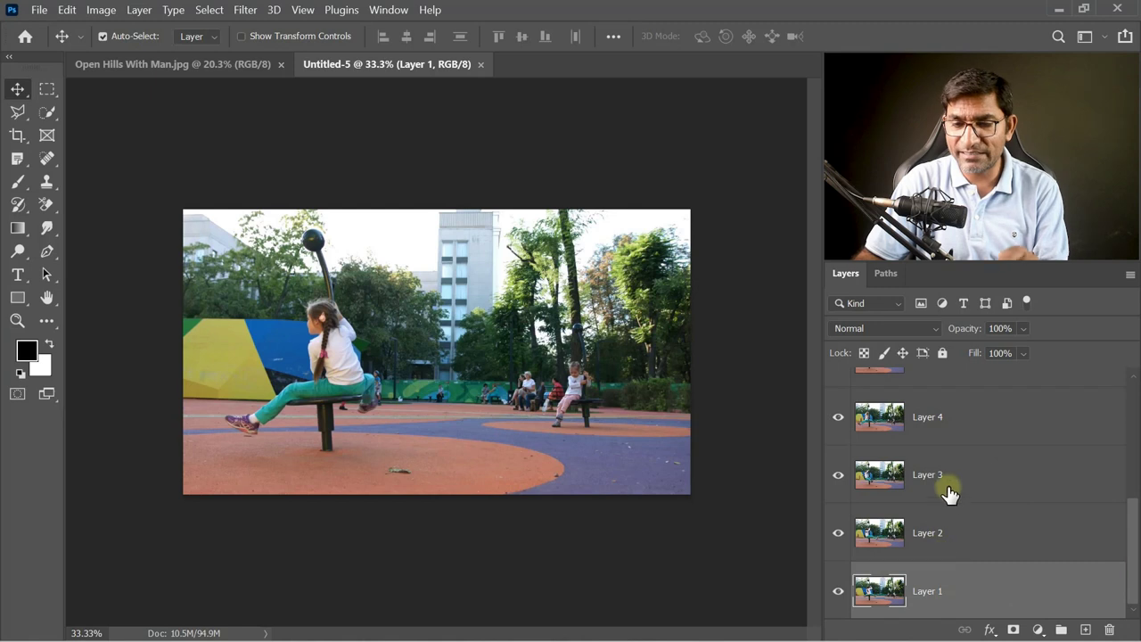
Hide Layers 9, 8, 7, 6 and 5 so the Layer 4 frame shows on the canvas.
{"action": "left_click_drag", "start_coordinate": [1133, 532], "coordinate": [1133, 369]}
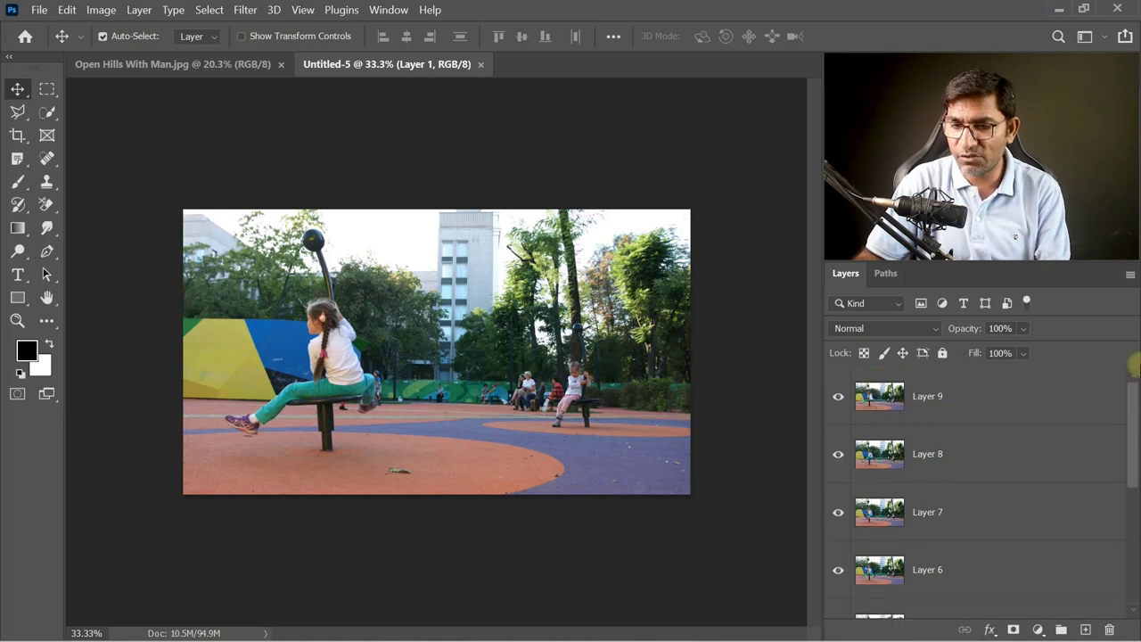
{"action": "left_click", "coordinate": [979, 412]}
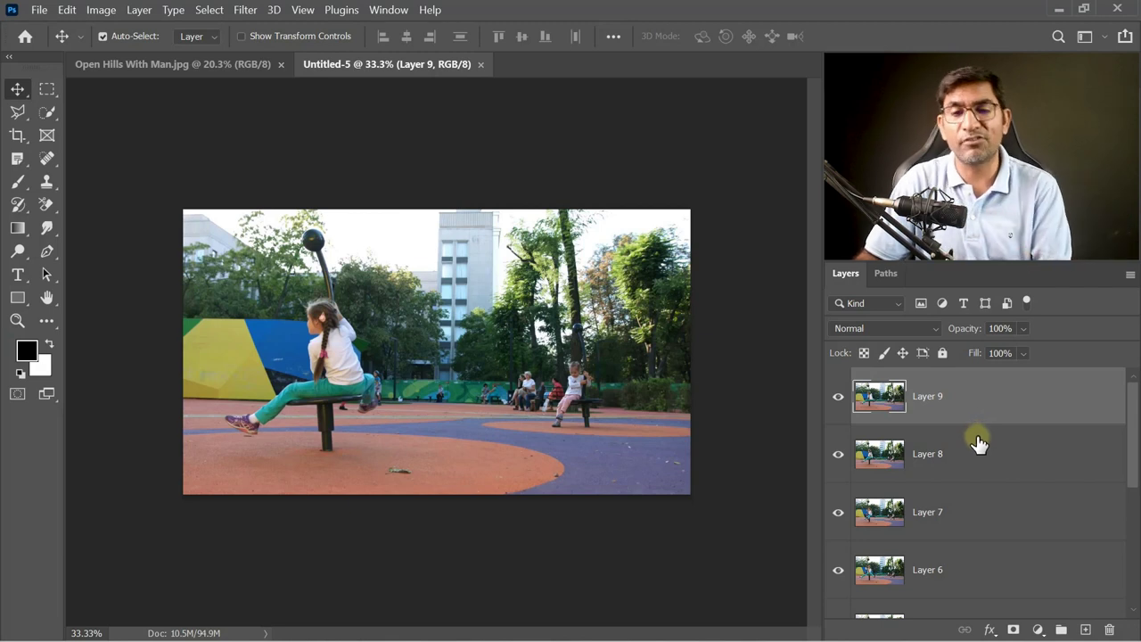
{"action": "left_click", "coordinate": [837, 397]}
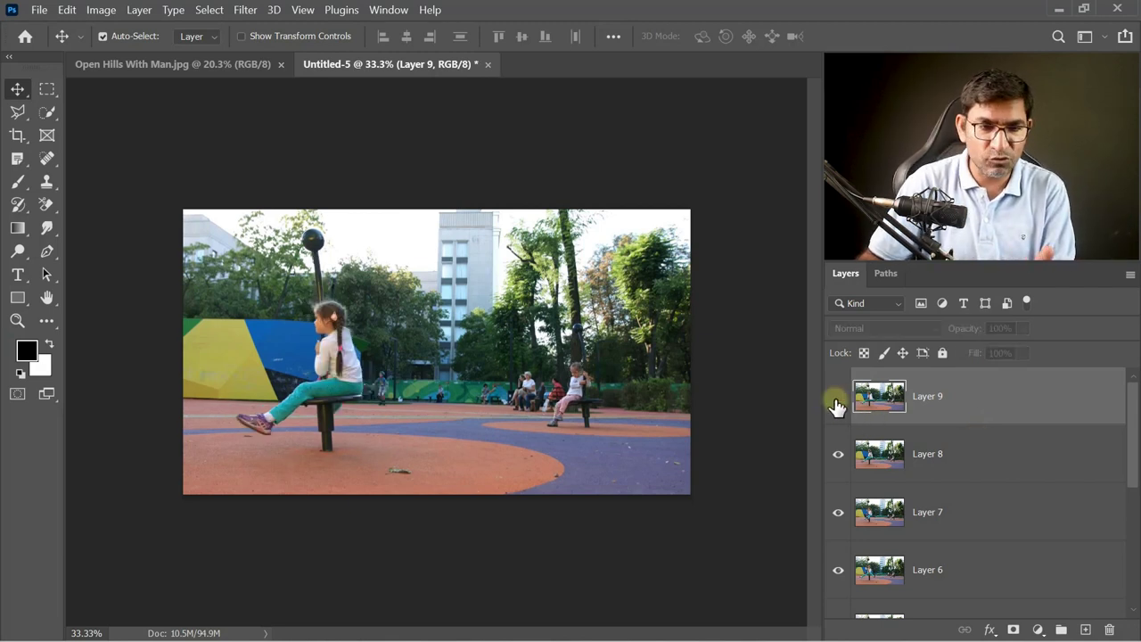
{"action": "left_click", "coordinate": [838, 454]}
{"action": "left_click", "coordinate": [839, 511]}
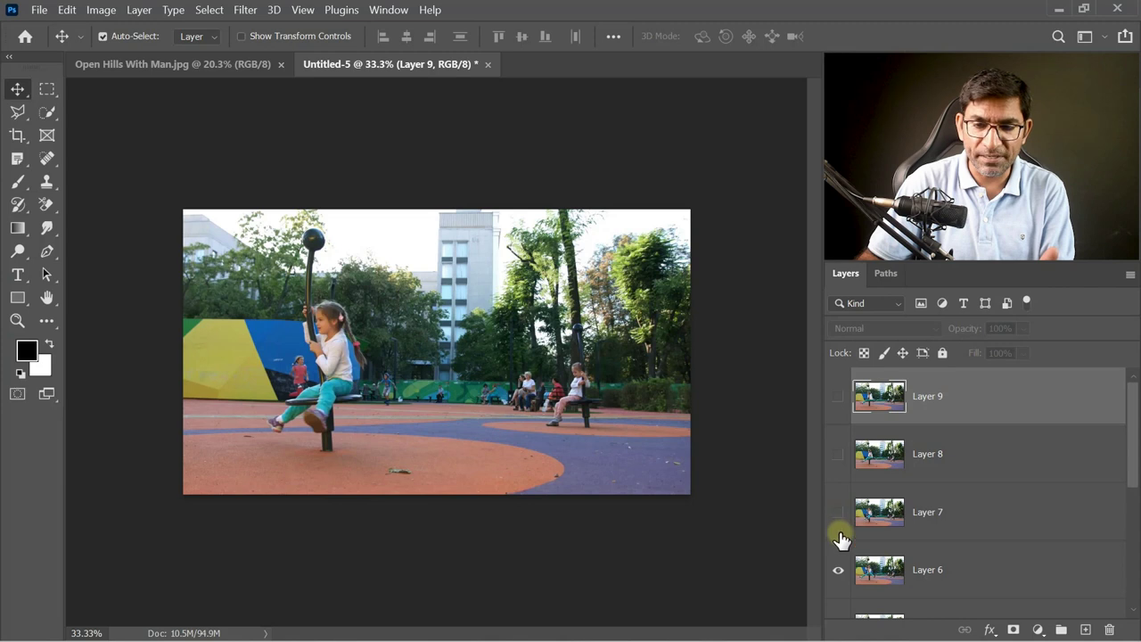
{"action": "left_click", "coordinate": [838, 571]}
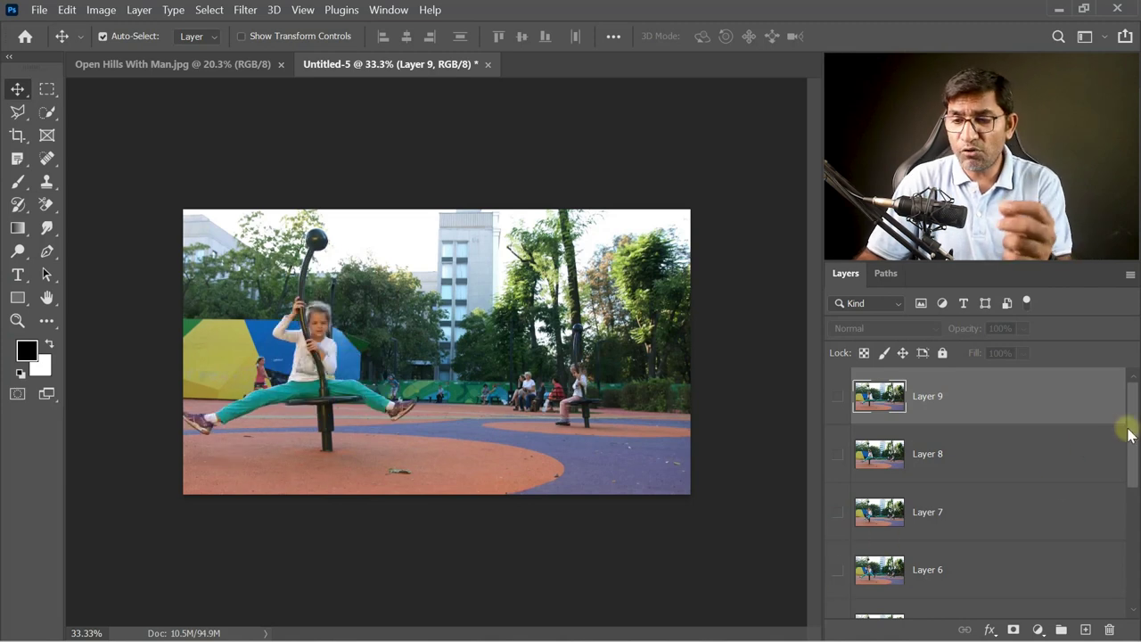
{"action": "mouse_move", "coordinate": [1132, 432]}
{"action": "left_mouse_down"}
{"action": "mouse_move", "coordinate": [1130, 542]}
{"action": "mouse_move", "coordinate": [1127, 419]}
{"action": "mouse_move", "coordinate": [1128, 468]}
{"action": "left_mouse_up"}
{"action": "left_click", "coordinate": [837, 512]}
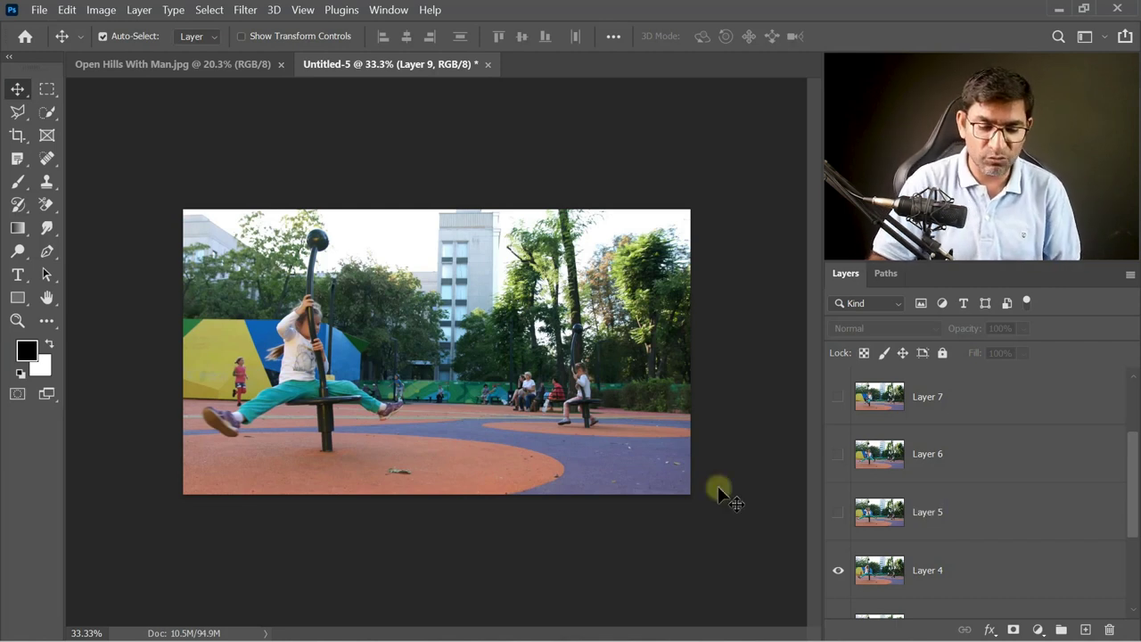
Fit the image to the window, show Layers 5–9 again, hide Layers 9 and 8, and select Layer 7.
{"action": "key", "text": "ctrl+0"}
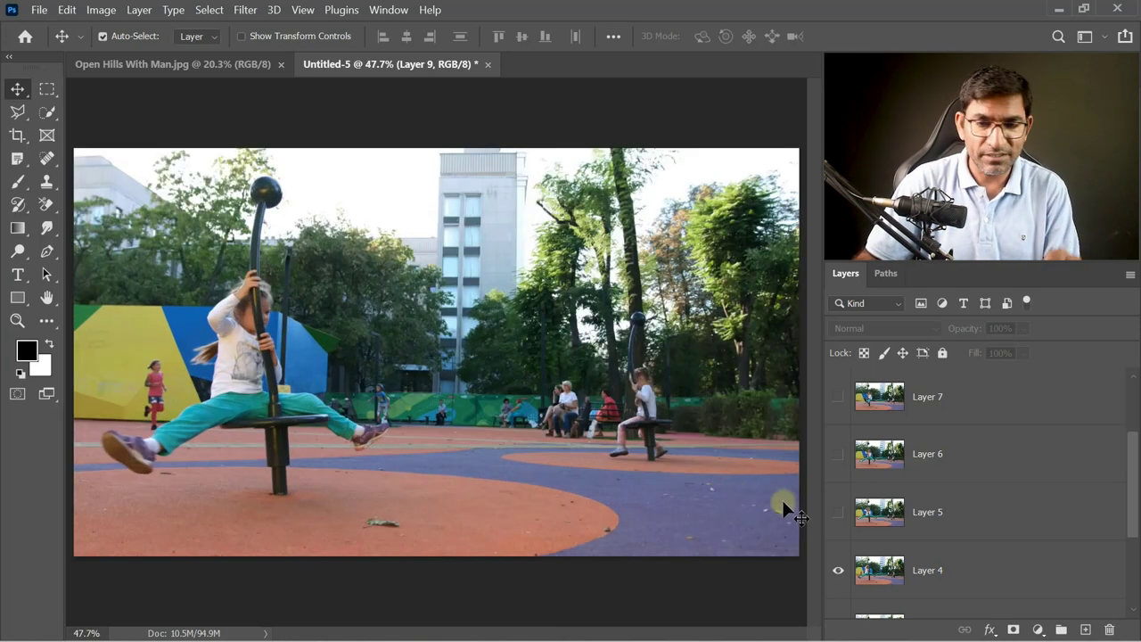
{"action": "left_click", "coordinate": [837, 511]}
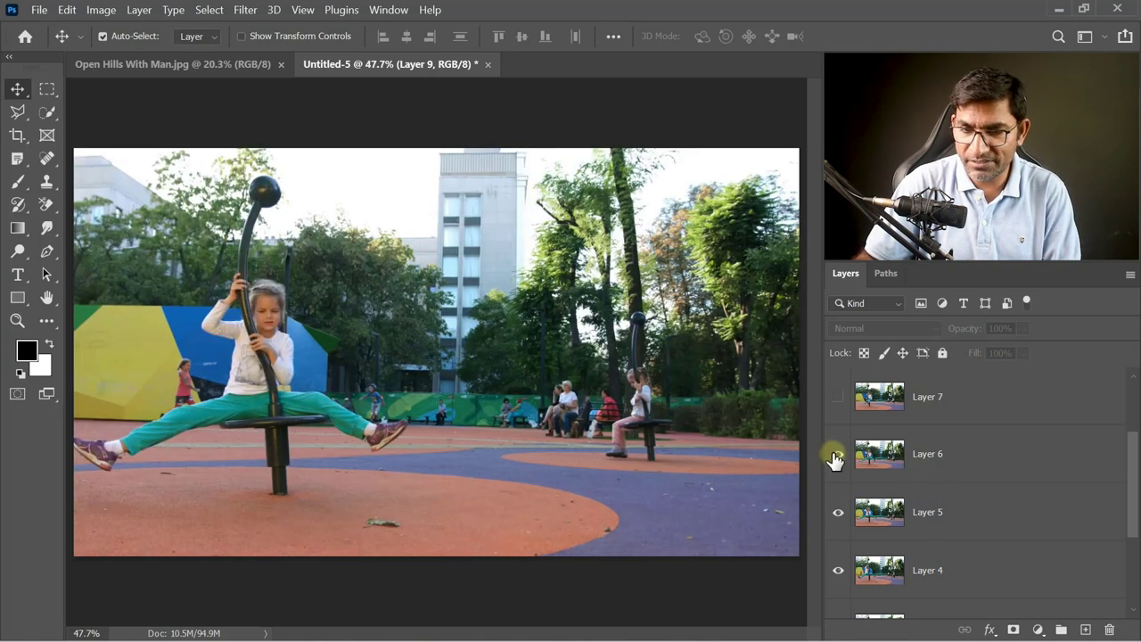
{"action": "left_click", "coordinate": [836, 455]}
{"action": "scroll", "coordinate": [860, 472], "scroll_direction": "up", "scroll_amount": 2}
{"action": "left_click", "coordinate": [838, 512]}
{"action": "left_click", "coordinate": [837, 454]}
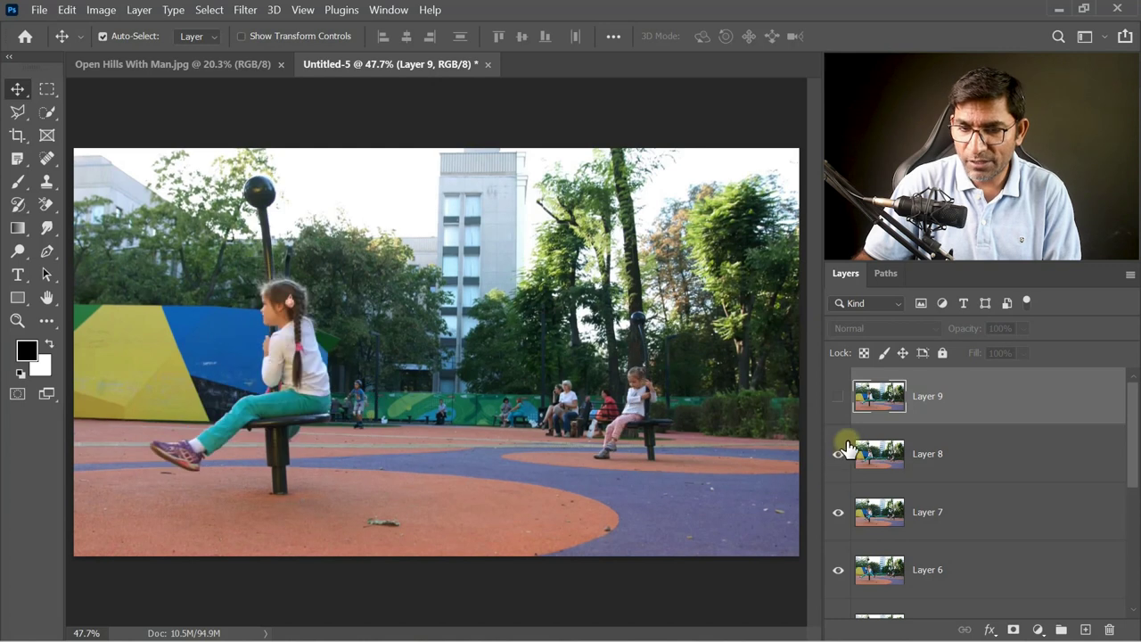
{"action": "left_click", "coordinate": [838, 395]}
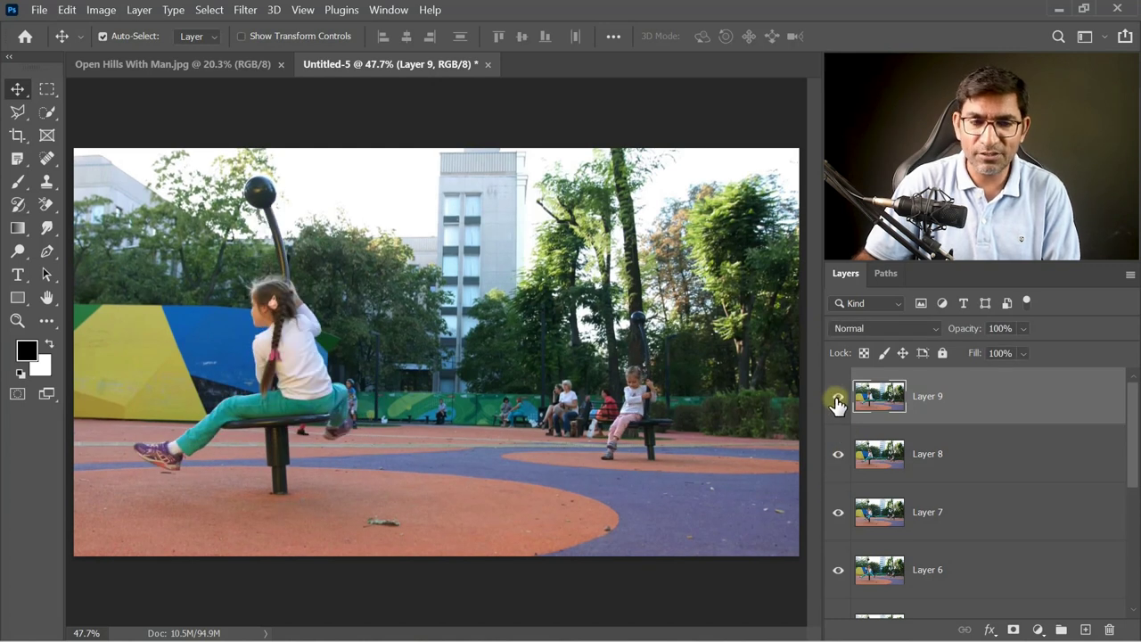
{"action": "left_click", "coordinate": [838, 397]}
{"action": "left_click", "coordinate": [838, 456]}
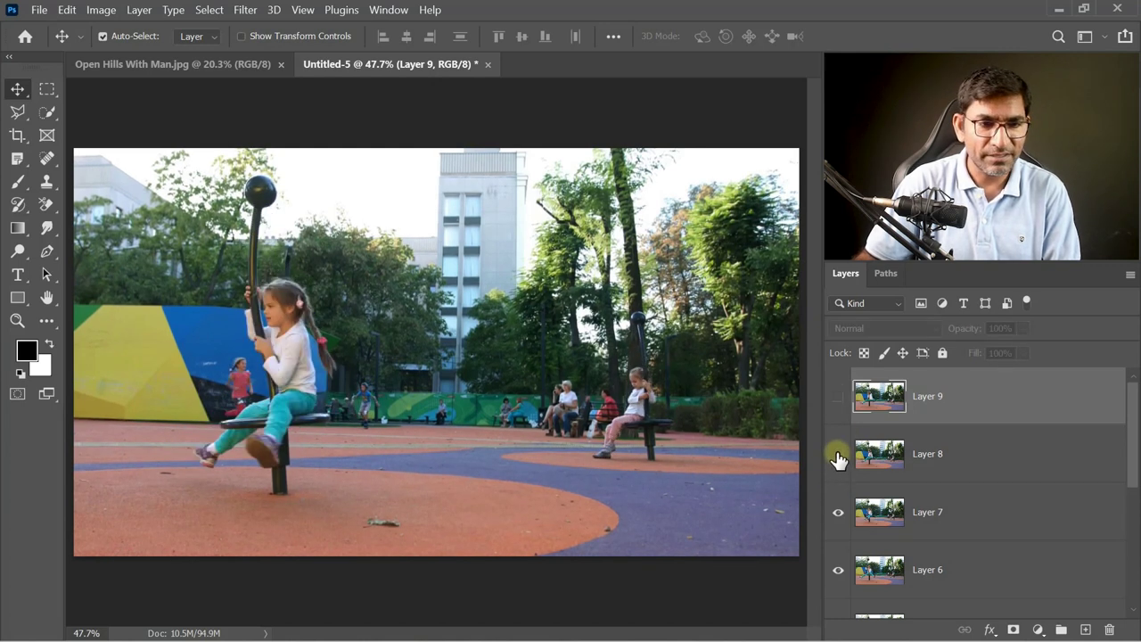
{"action": "left_click", "coordinate": [925, 512]}
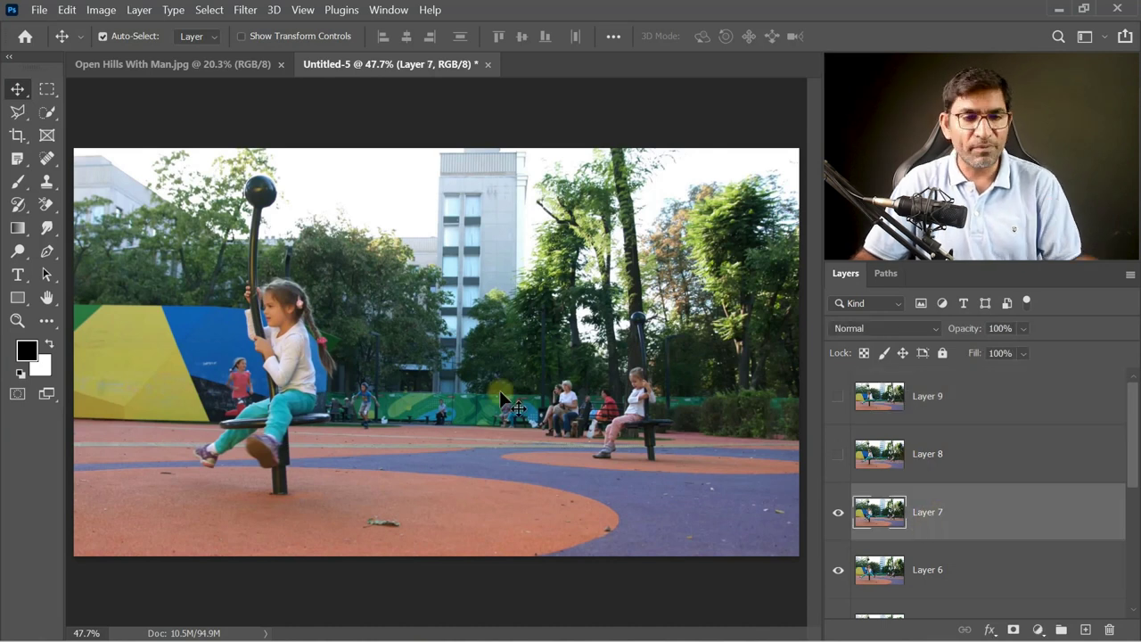
Copy a vertical strip of the girl from Layer 7 to a new layer and move it right.
{"action": "left_click", "coordinate": [47, 93]}
{"action": "left_click_drag", "start_coordinate": [183, 564], "coordinate": [341, 131]}
{"action": "right_click", "coordinate": [267, 223]}
{"action": "left_click", "coordinate": [268, 221]}
{"action": "left_click_drag", "start_coordinate": [183, 352], "coordinate": [188, 352]}
{"action": "key", "text": "Return"}
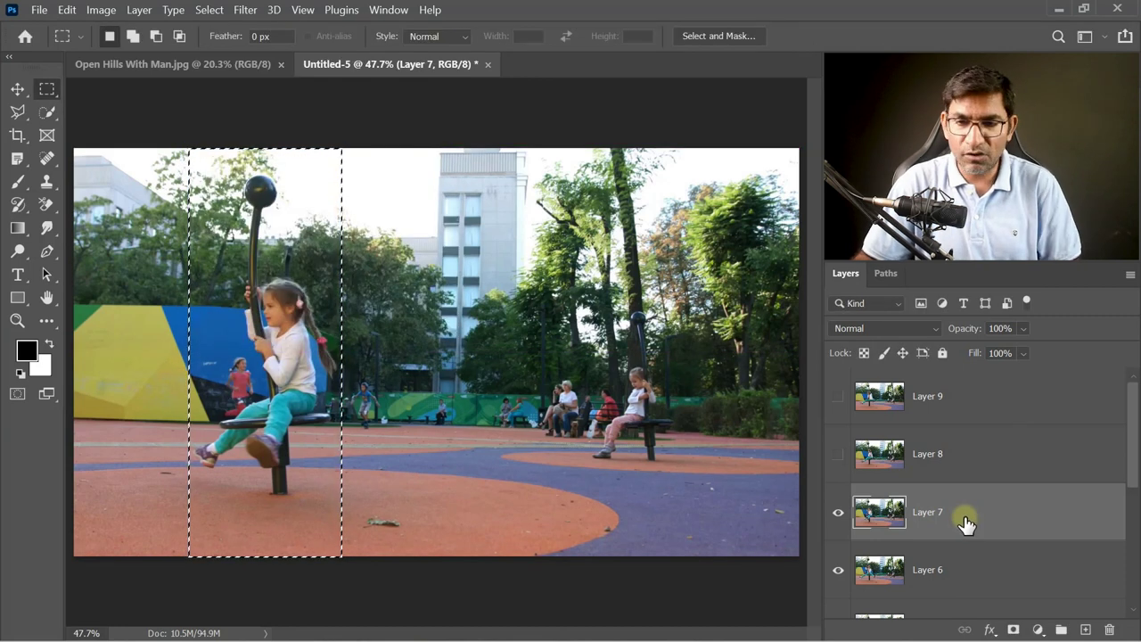
{"action": "key", "text": "ctrl+j"}
{"action": "left_click", "coordinate": [17, 88]}
{"action": "left_click_drag", "start_coordinate": [309, 360], "coordinate": [765, 361]}
Toggle Layer 10, hide Layer 6 and select Layer 5 as the next source frame.
{"action": "left_click", "coordinate": [838, 513]}
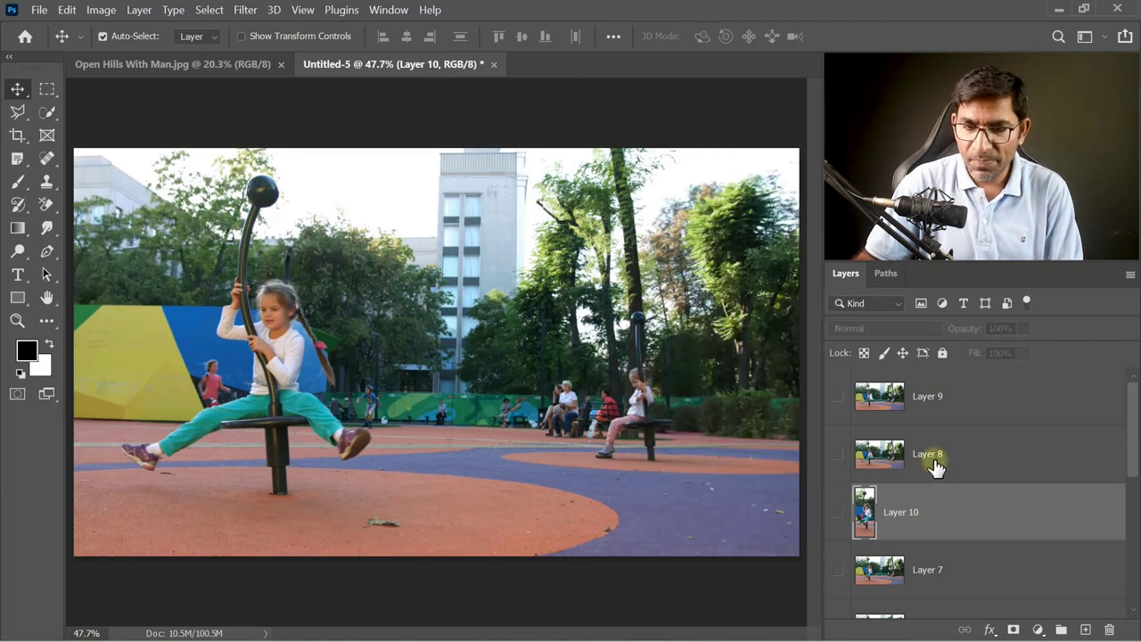
{"action": "scroll", "coordinate": [934, 463], "scroll_direction": "down", "scroll_amount": 1}
{"action": "left_click", "coordinate": [838, 456]}
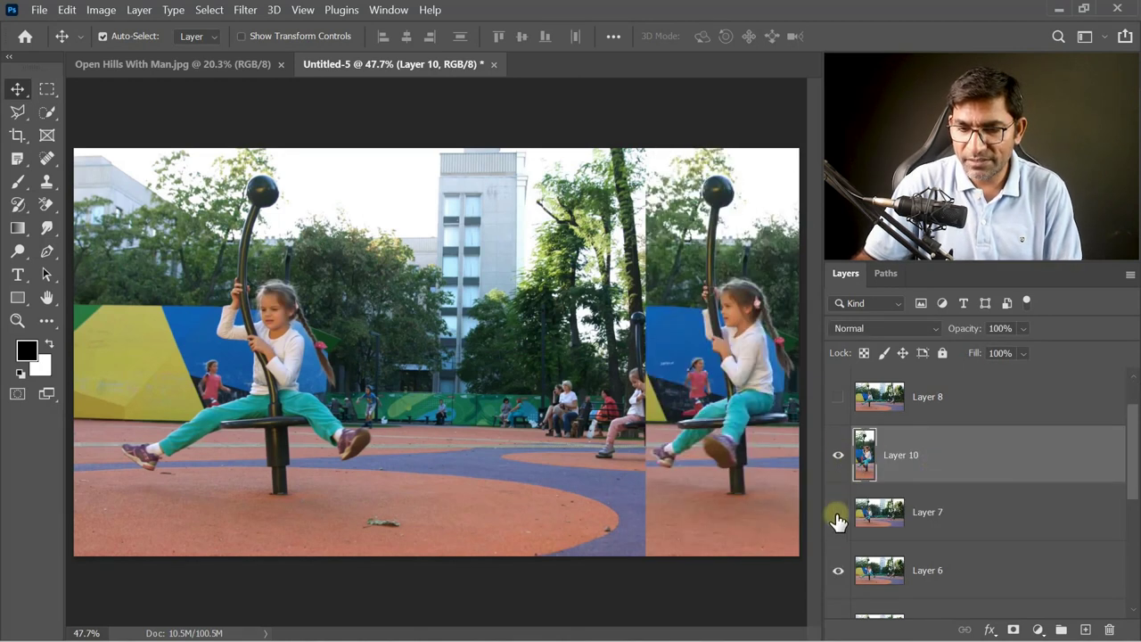
{"action": "scroll", "coordinate": [841, 509], "scroll_direction": "down", "scroll_amount": 1}
{"action": "left_click", "coordinate": [837, 513]}
{"action": "scroll", "coordinate": [882, 508], "scroll_direction": "down", "scroll_amount": 1}
{"action": "left_click", "coordinate": [952, 516]}
Copy the girl from Layer 5 onto new Layer 11 and move it to the canvas centre.
{"action": "key", "text": "m"}
{"action": "left_click_drag", "start_coordinate": [74, 148], "coordinate": [406, 555]}
{"action": "key", "text": "ctrl+t"}
{"action": "left_click_drag", "start_coordinate": [73, 351], "coordinate": [93, 352]}
{"action": "key", "text": "Return"}
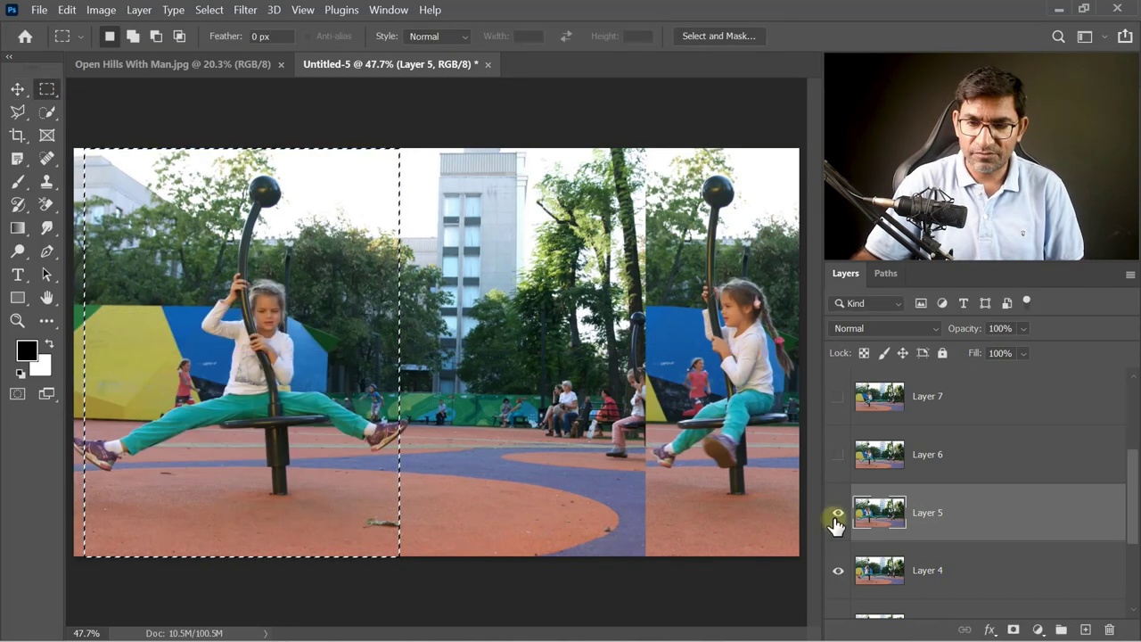
{"action": "key", "text": "ctrl+j"}
{"action": "left_click", "coordinate": [18, 90]}
{"action": "left_click_drag", "start_coordinate": [247, 362], "coordinate": [505, 362]}
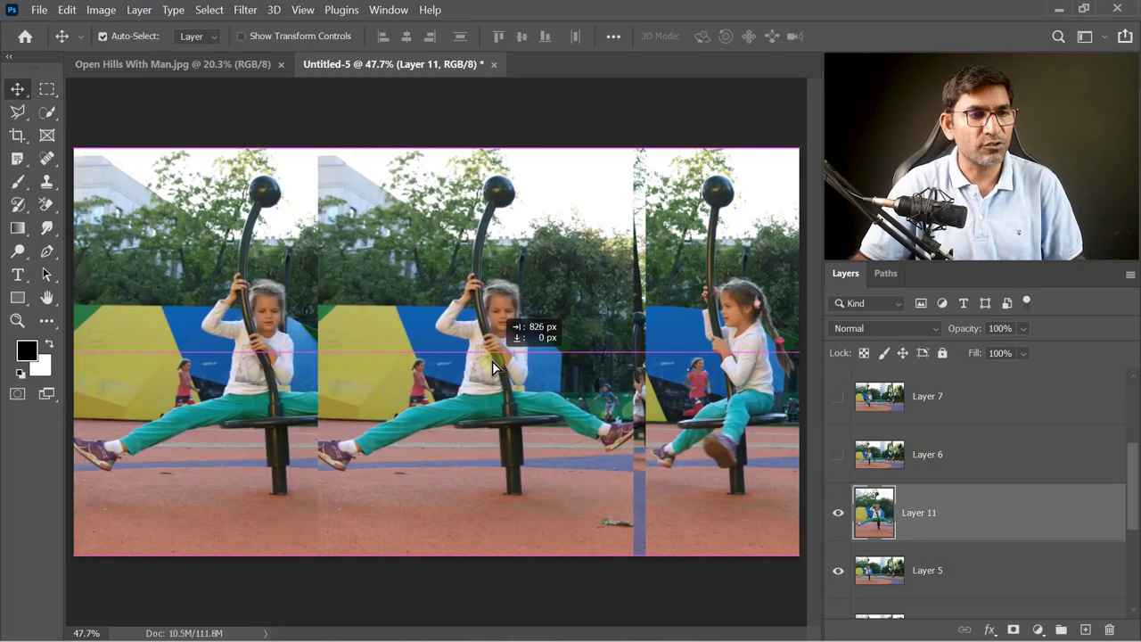
Copy a girl strip from Layer 3 to Layer 12, shift it left, show Layer 11, start cropping.
{"action": "left_click", "coordinate": [47, 88]}
{"action": "left_click_drag", "start_coordinate": [214, 148], "coordinate": [349, 576]}
{"action": "right_click", "coordinate": [280, 615]}
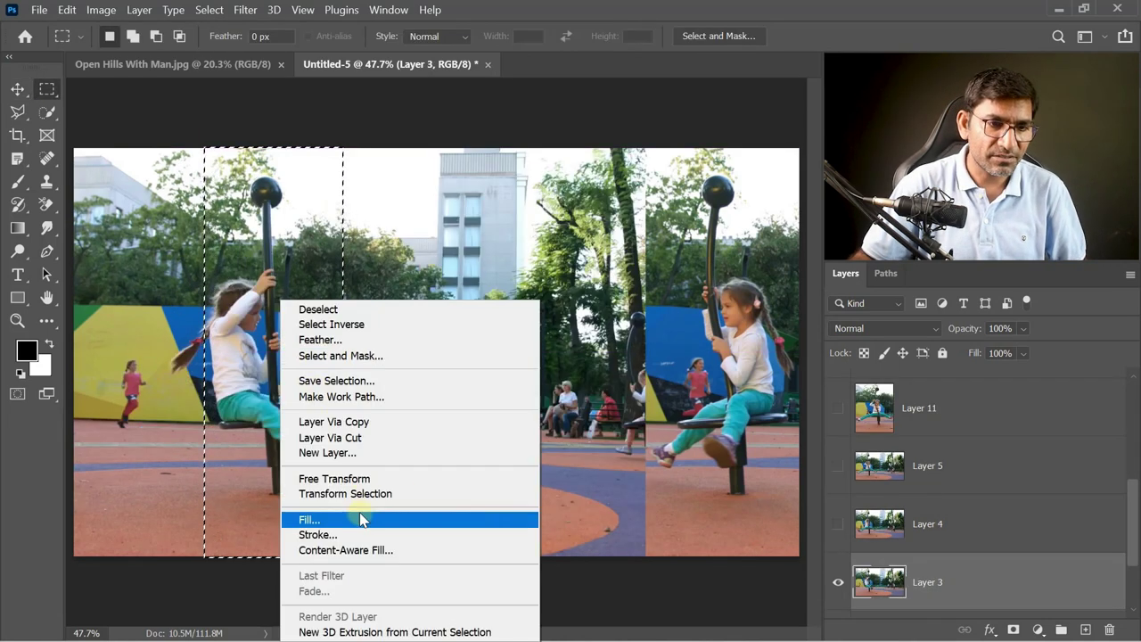
{"action": "left_click", "coordinate": [361, 494]}
{"action": "left_click_drag", "start_coordinate": [204, 352], "coordinate": [187, 352]}
{"action": "key", "text": "Return"}
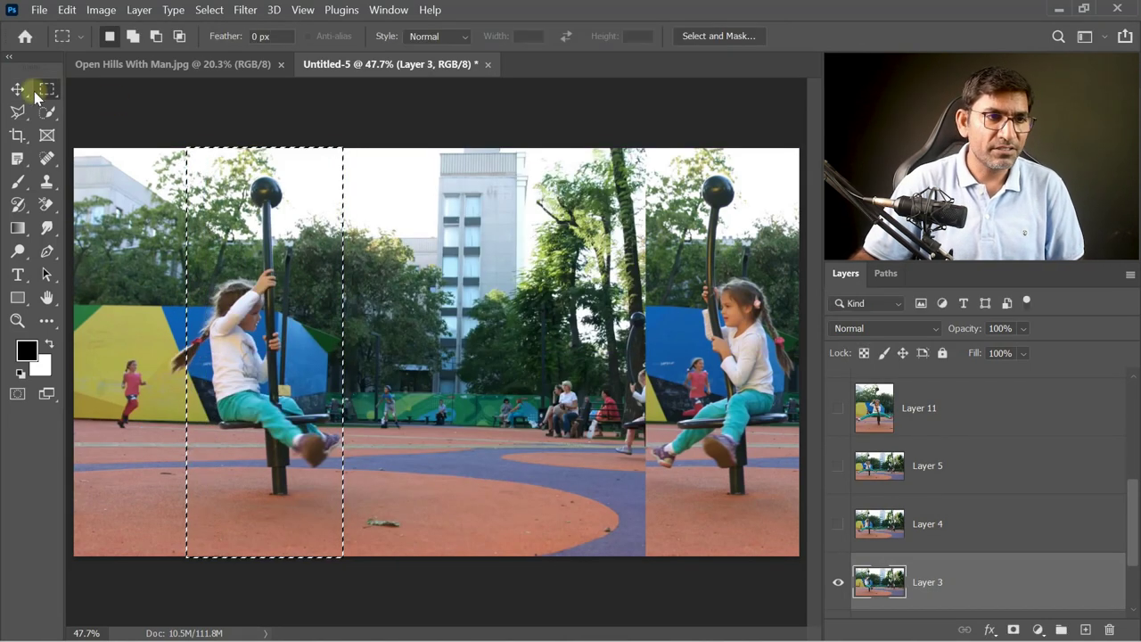
{"action": "left_click", "coordinate": [18, 89]}
{"action": "key", "text": "ctrl+j"}
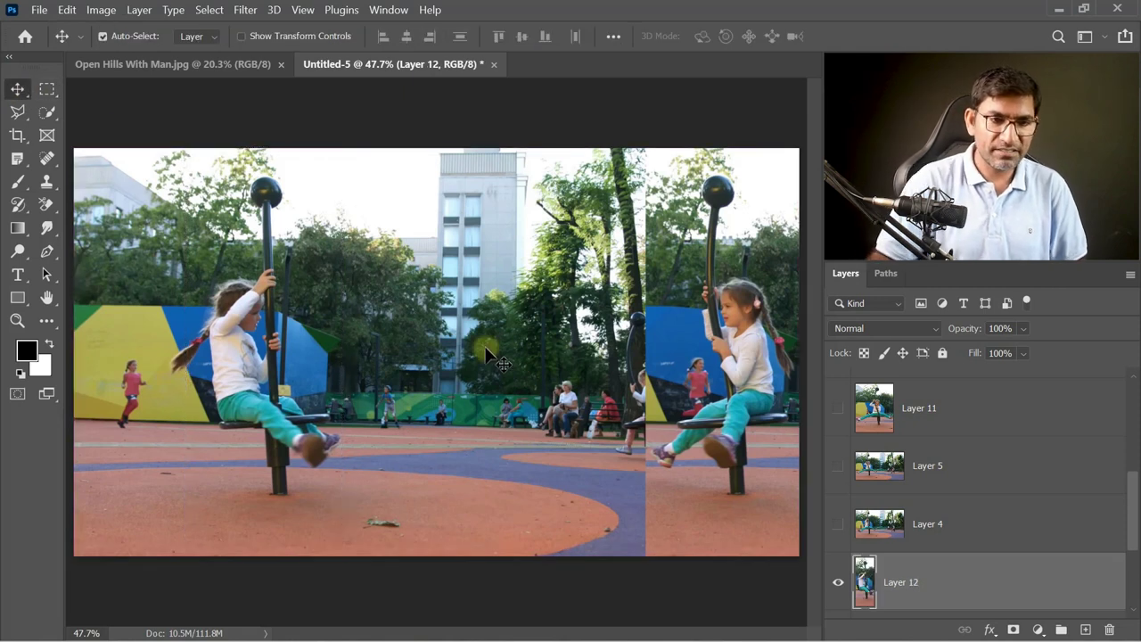
{"action": "left_click_drag", "start_coordinate": [251, 382], "coordinate": [236, 382]}
{"action": "left_click", "coordinate": [838, 407]}
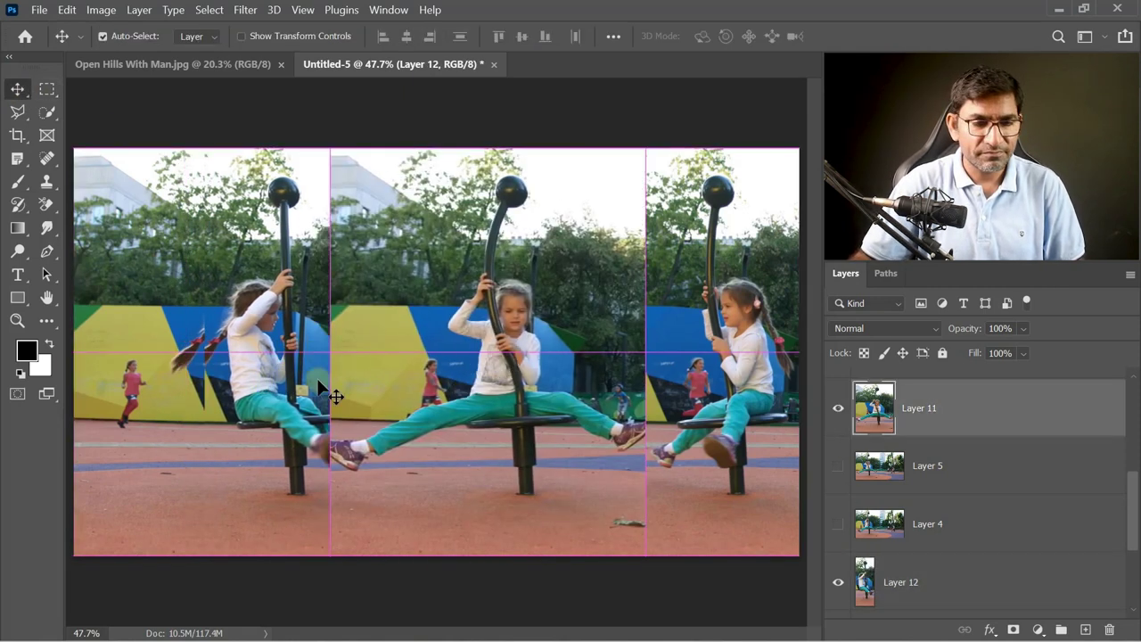
{"action": "key", "text": "c"}
{"action": "left_click_drag", "start_coordinate": [79, 348], "coordinate": [177, 348]}
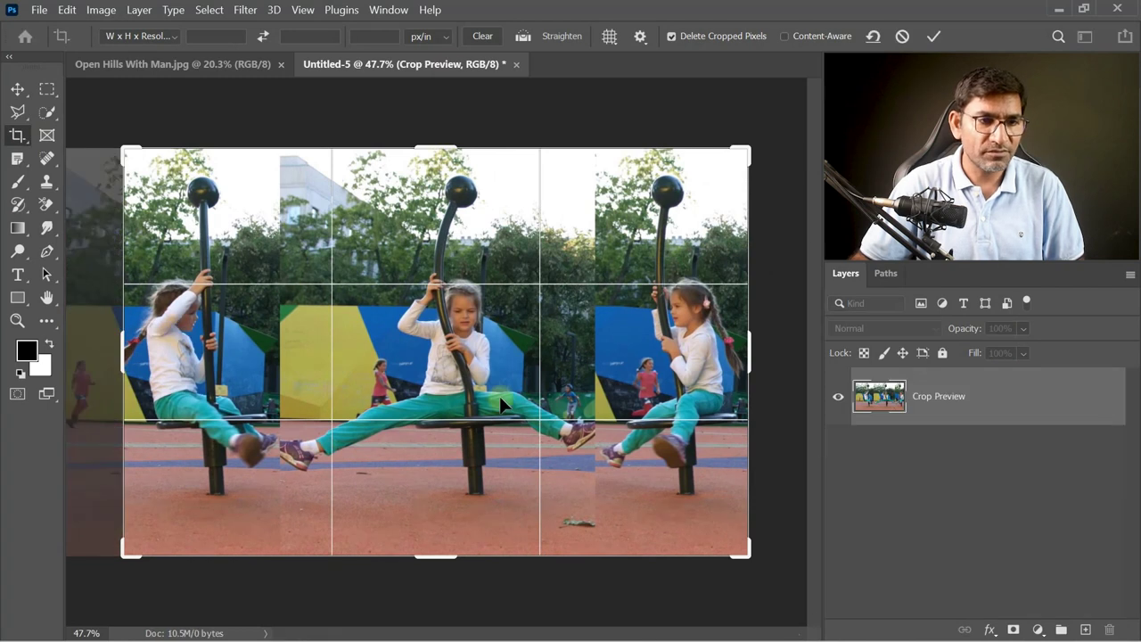
Commit the crop around the three-pose composite and return to the Move tool.
{"action": "key", "text": "Return"}
{"action": "key", "text": "v"}
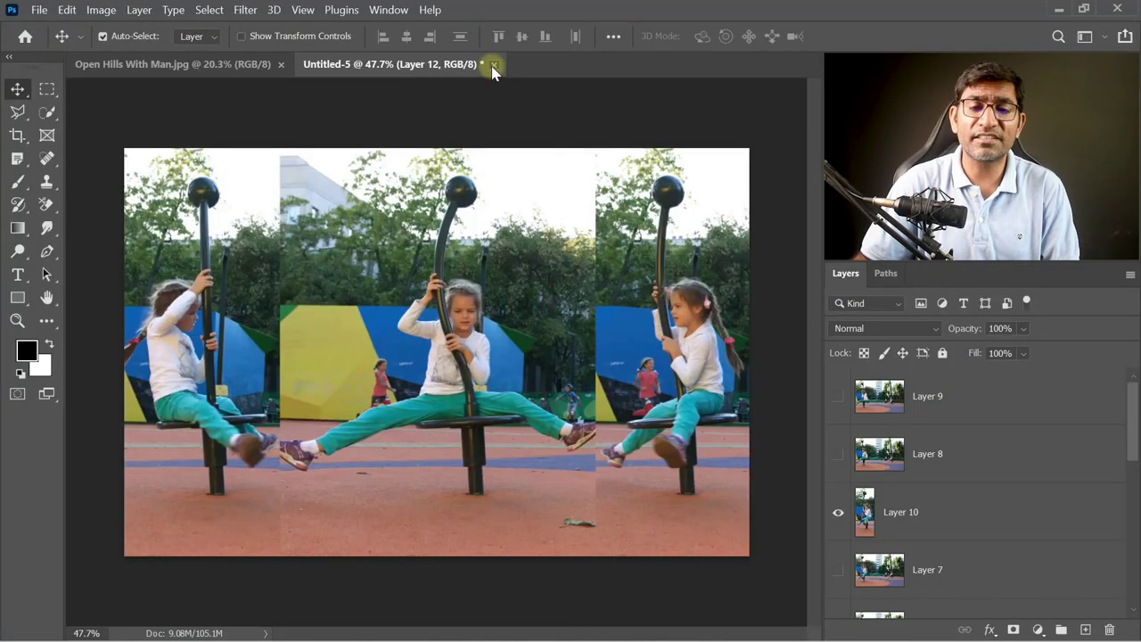
Discard Untitled-5 unsaved and import Kids Play.mp4 every 3rd frame as a frame animation.
{"action": "left_click", "coordinate": [493, 64]}
{"action": "left_click", "coordinate": [543, 252]}
{"action": "left_click", "coordinate": [39, 9]}
{"action": "mouse_move", "coordinate": [60, 436]}
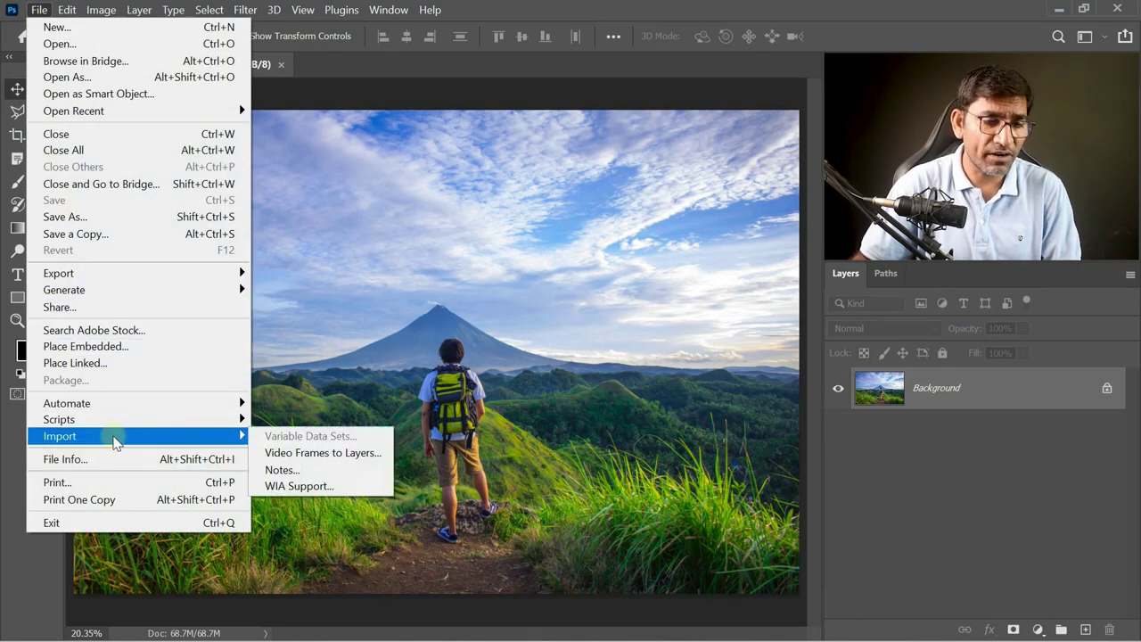
{"action": "left_click", "coordinate": [325, 452]}
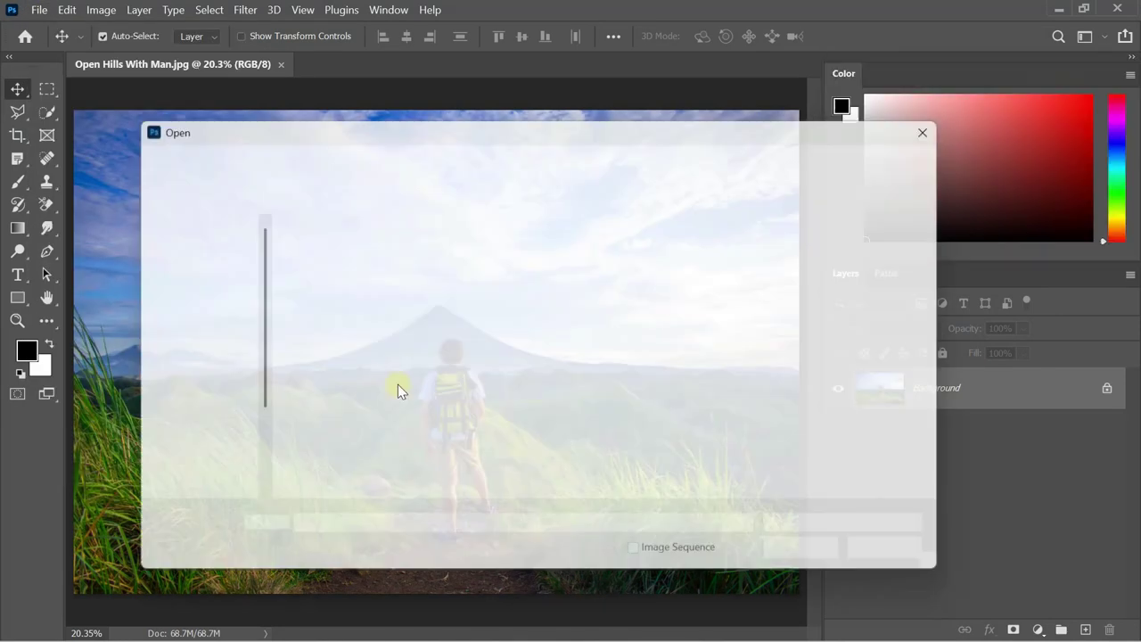
{"action": "double_click", "coordinate": [422, 289]}
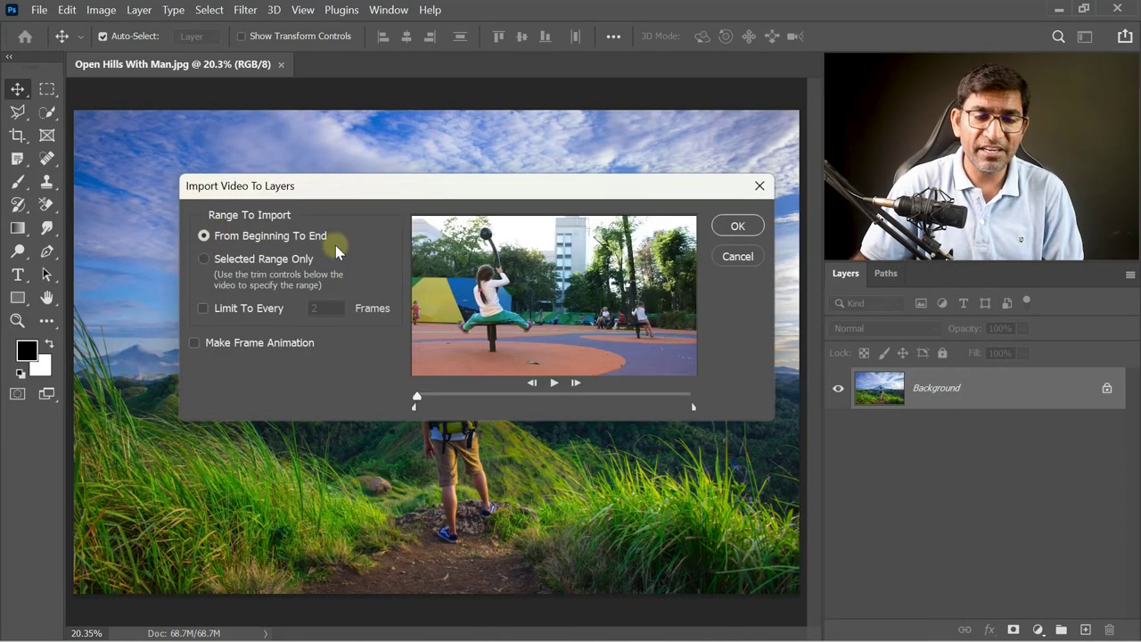
{"action": "left_click", "coordinate": [210, 309]}
{"action": "type", "text": "3"}
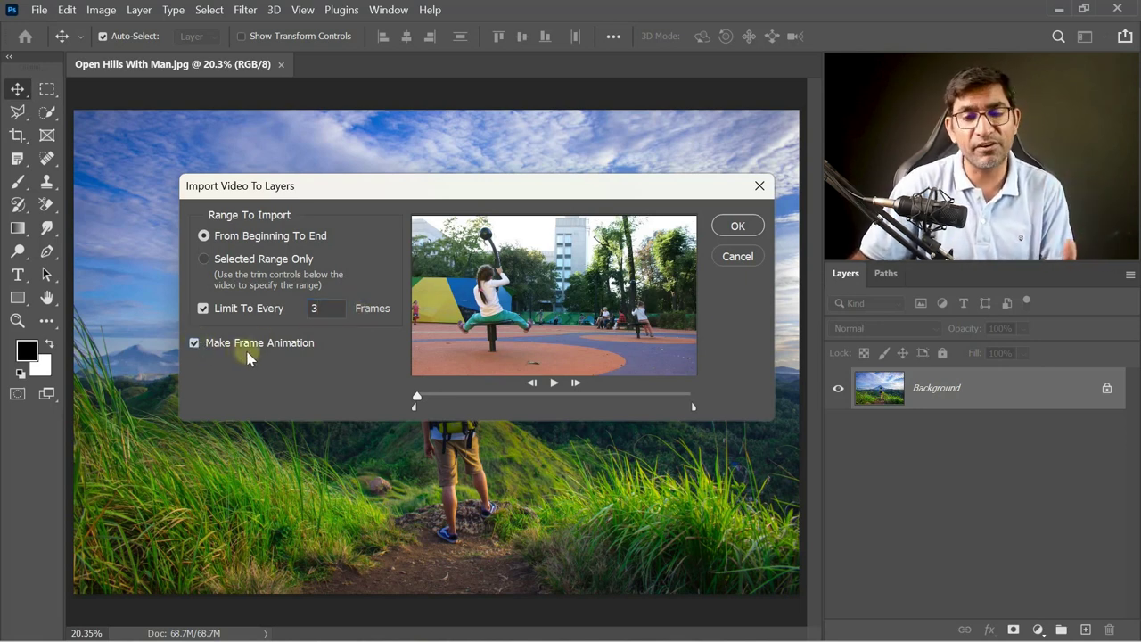
{"action": "left_click", "coordinate": [742, 228]}
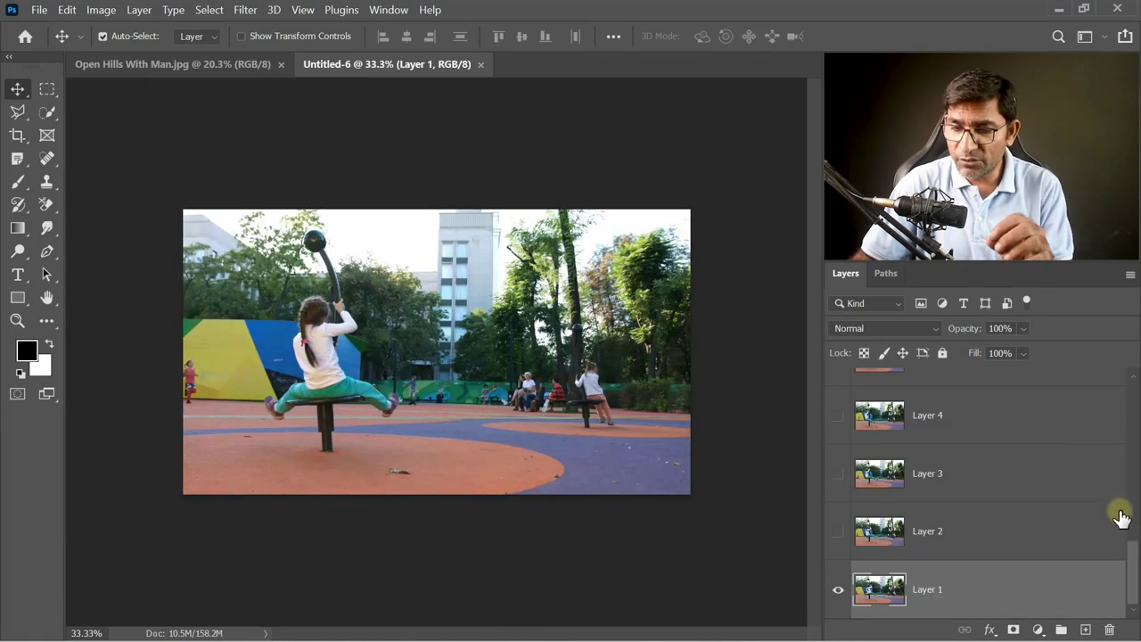
{"action": "mouse_move", "coordinate": [1134, 566]}
{"action": "left_mouse_down"}
{"action": "mouse_move", "coordinate": [1132, 383]}
{"action": "mouse_move", "coordinate": [1134, 606]}
{"action": "left_mouse_up"}
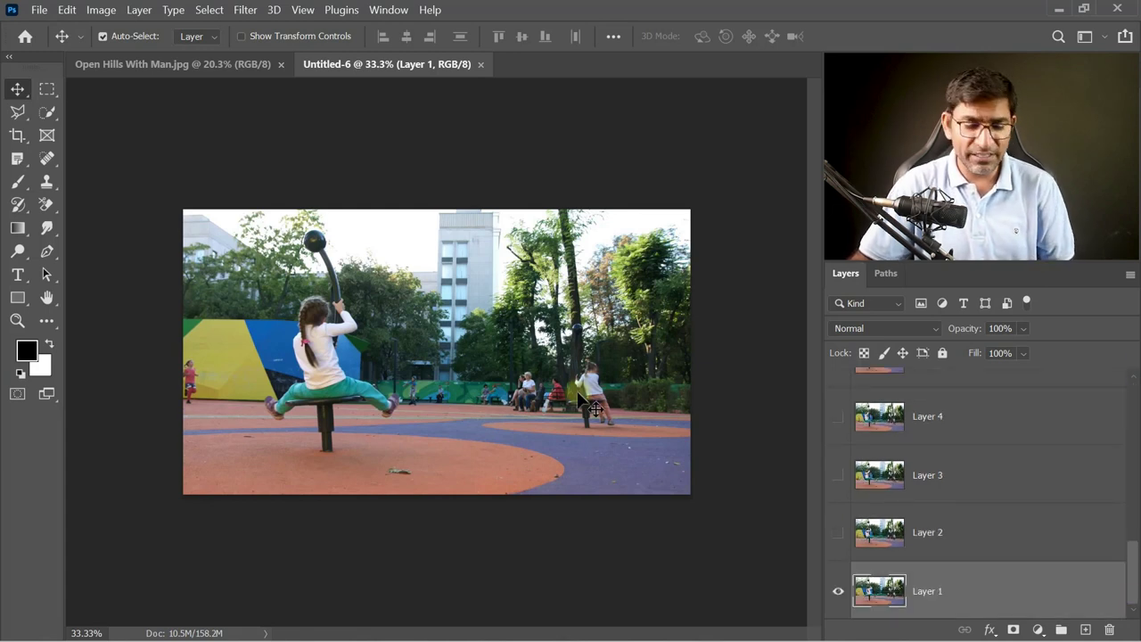
{"action": "key", "text": "ctrl+0"}
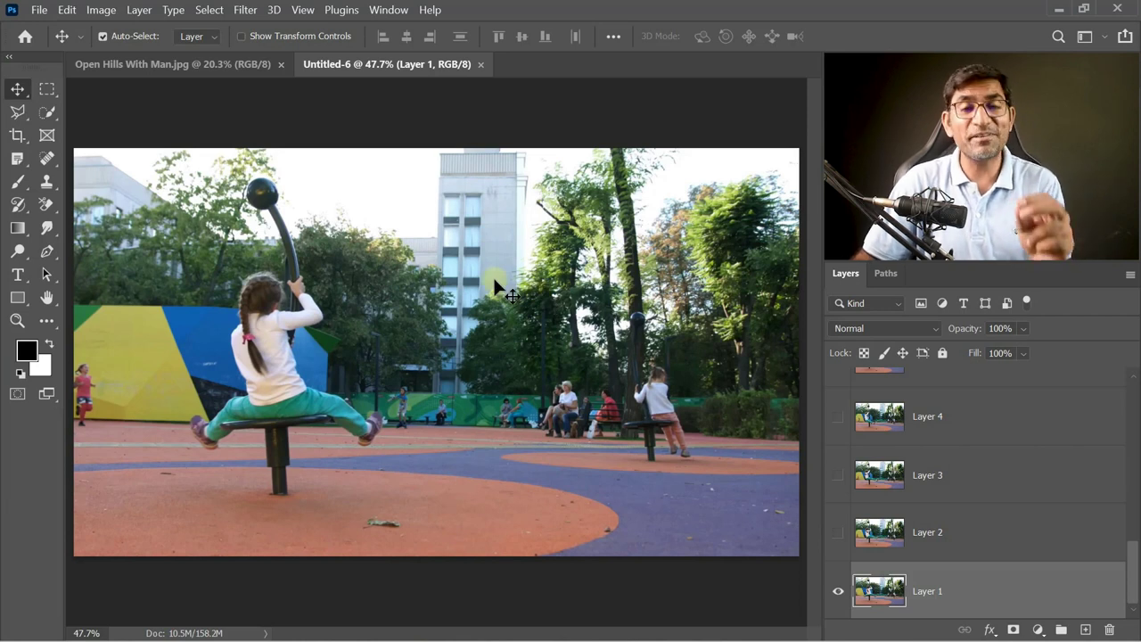
Show Window > Timeline, view frames 15 and 1, then play and stop the 15-frame animation.
{"action": "left_click", "coordinate": [389, 10]}
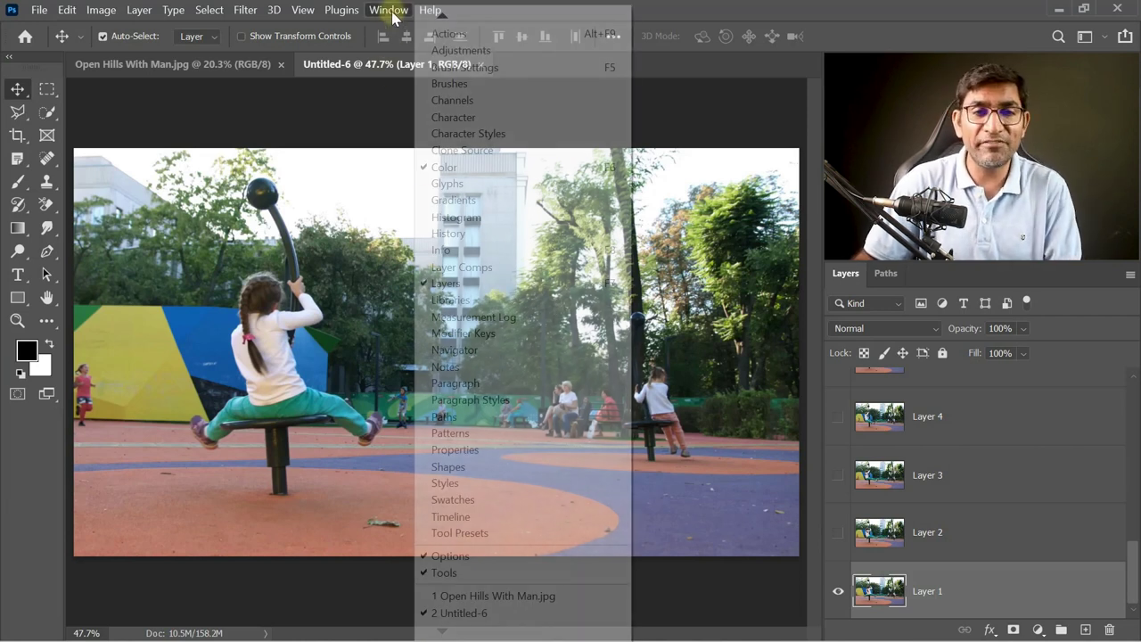
{"action": "left_click", "coordinate": [496, 520]}
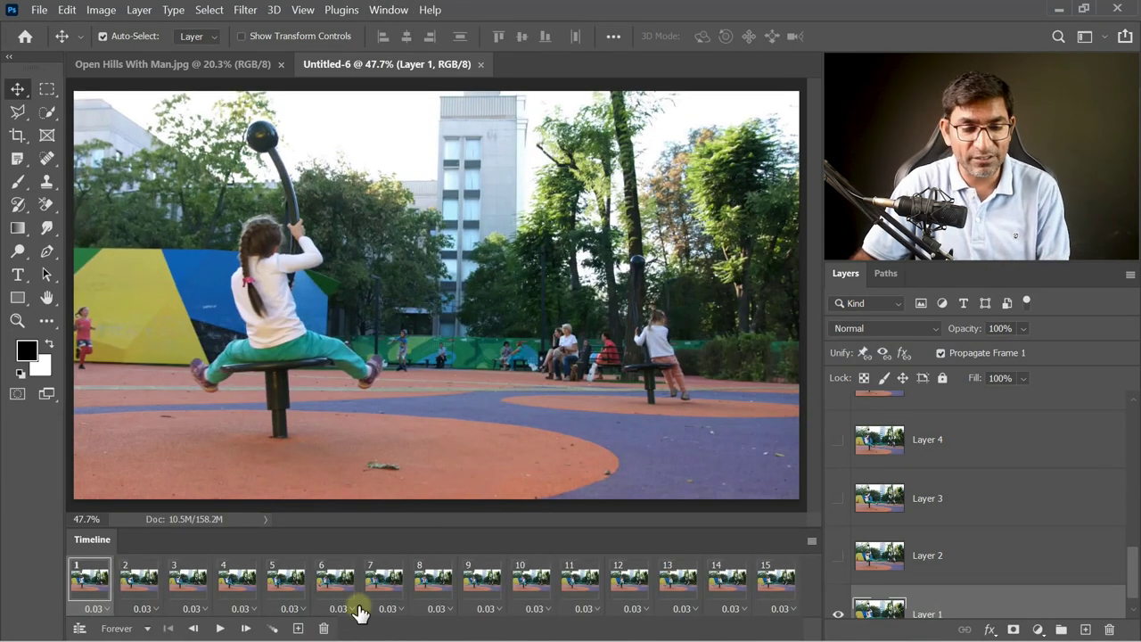
{"action": "left_click", "coordinate": [777, 586]}
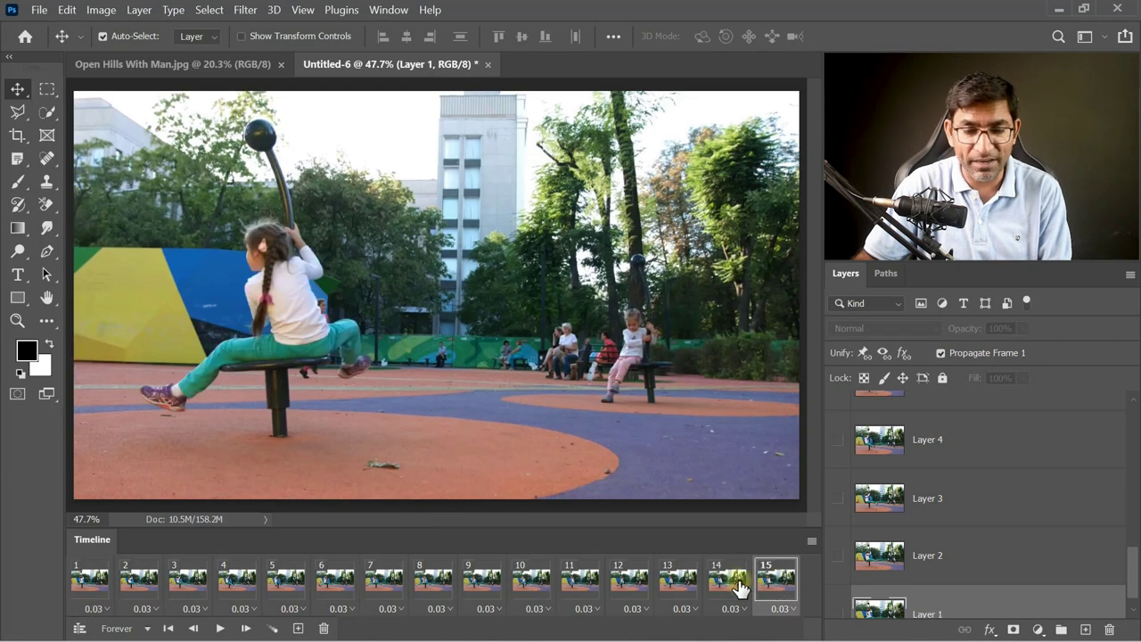
{"action": "left_click", "coordinate": [89, 588]}
{"action": "left_click", "coordinate": [770, 583]}
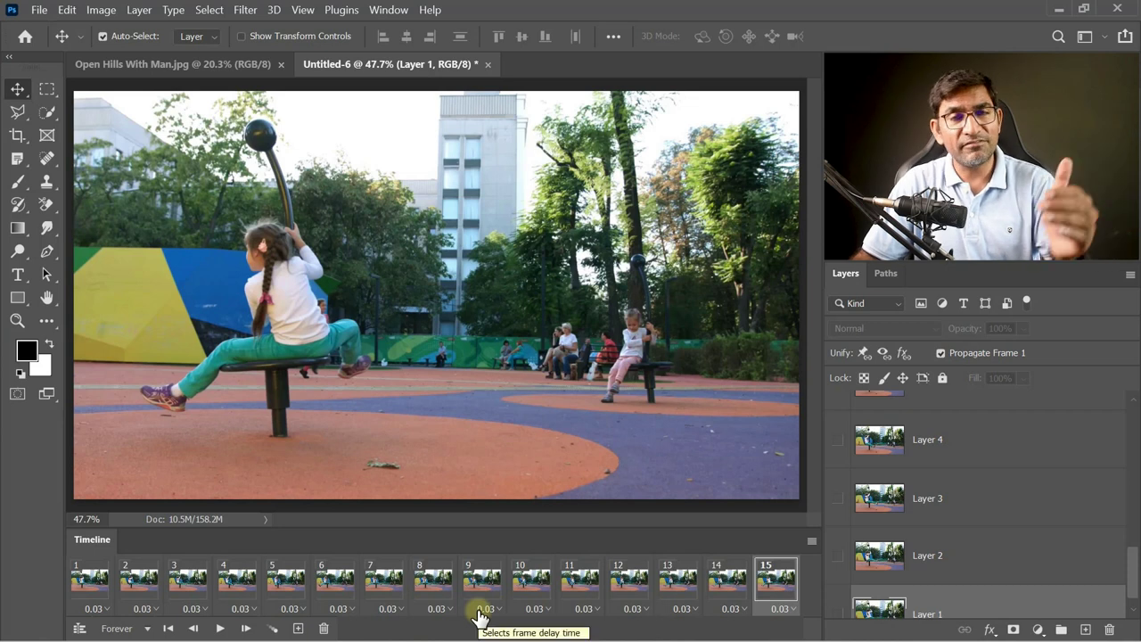
{"action": "left_click", "coordinate": [221, 630]}
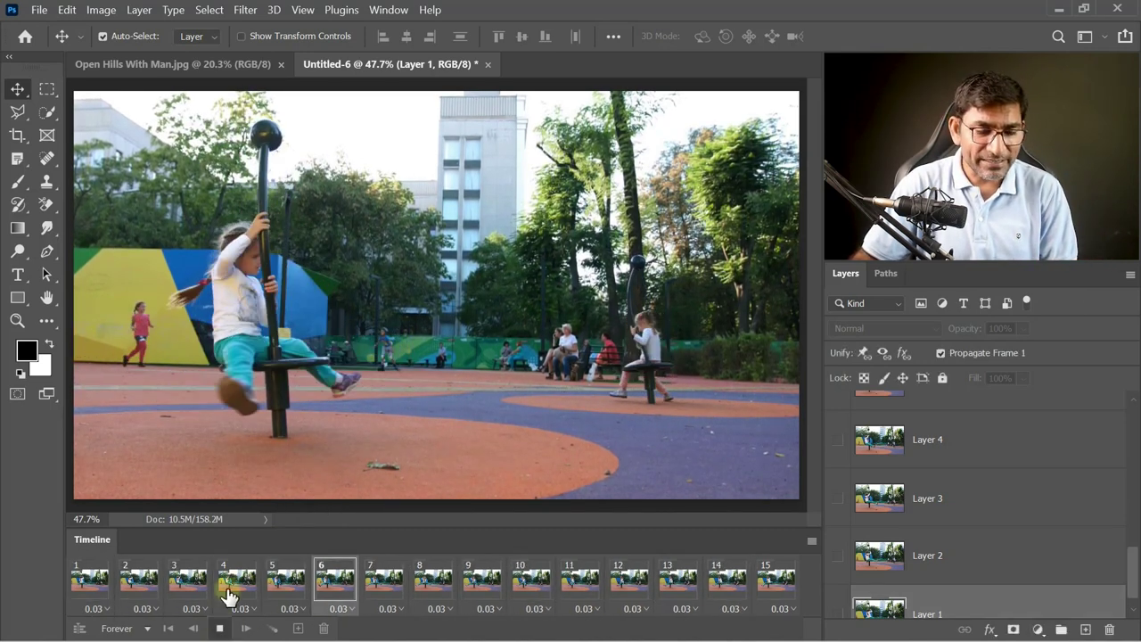
{"action": "left_click", "coordinate": [379, 440]}
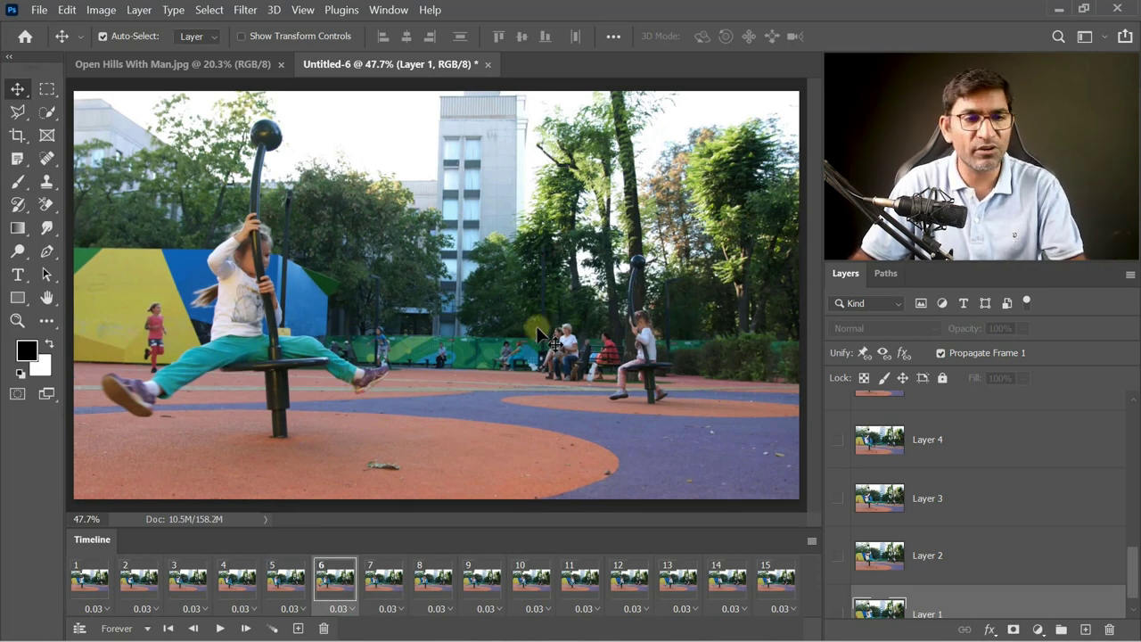
Crop the playground frames to 1280 px wide, stop playback and switch to the Move tool.
{"action": "left_click", "coordinate": [17, 134]}
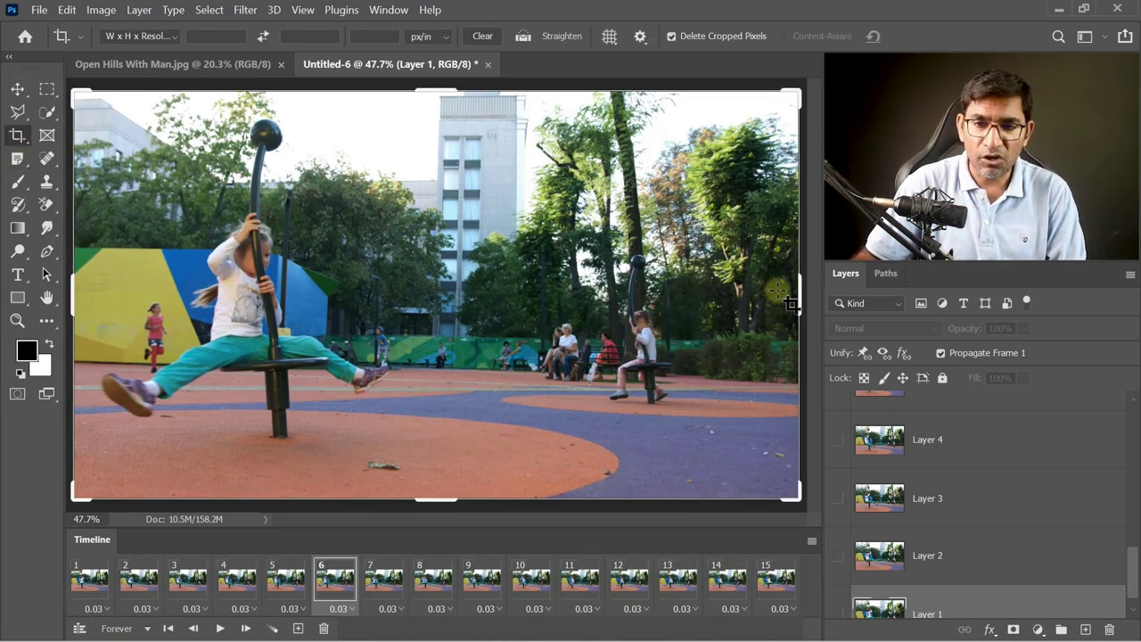
{"action": "left_click_drag", "start_coordinate": [802, 288], "coordinate": [619, 312]}
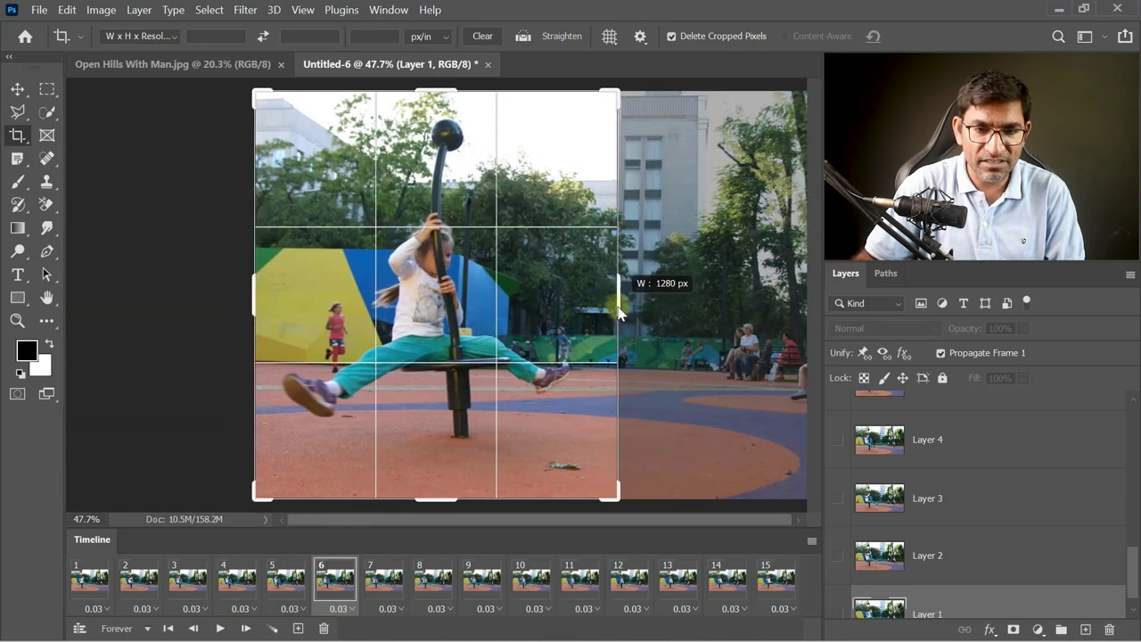
{"action": "key", "text": "Return"}
{"action": "key", "text": "space"}
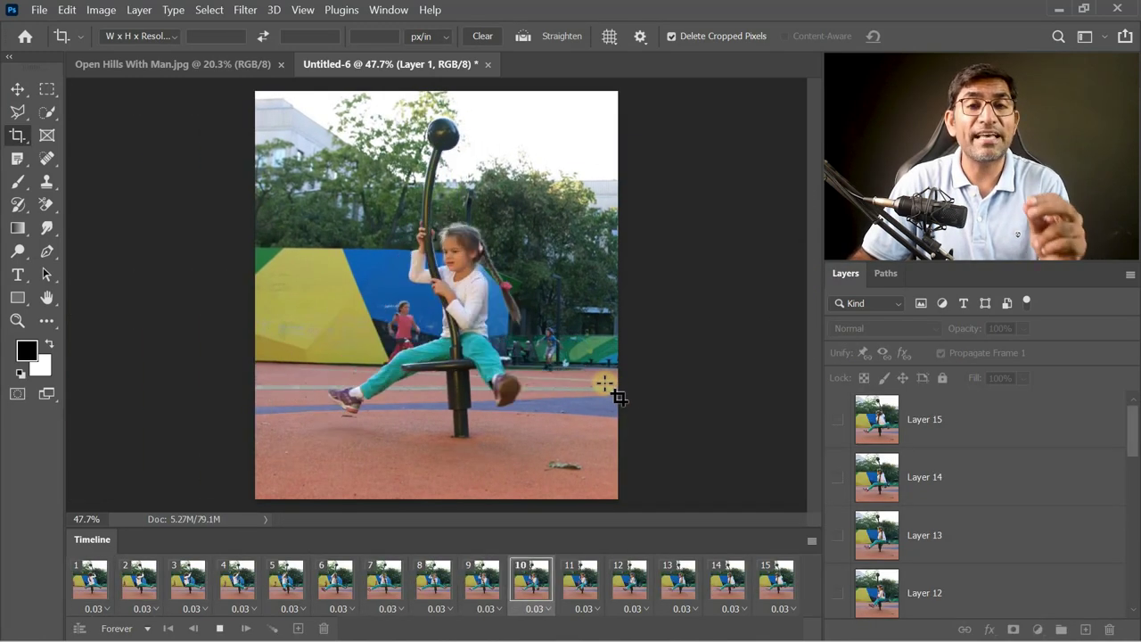
{"action": "left_click", "coordinate": [219, 628]}
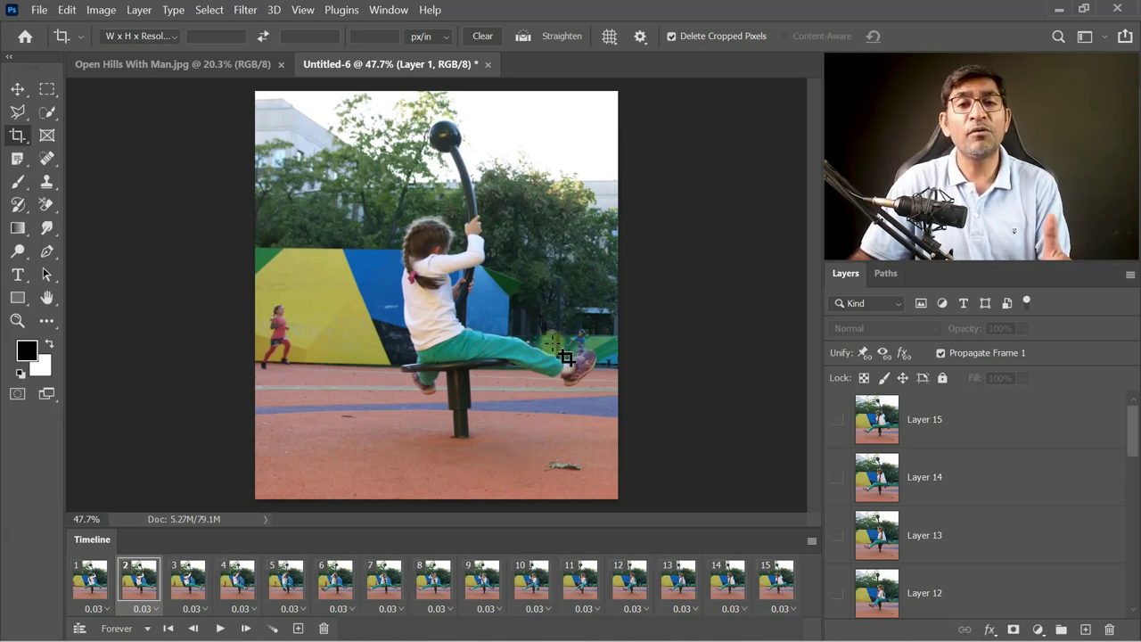
{"action": "left_click", "coordinate": [18, 89]}
{"action": "left_click", "coordinate": [39, 10]}
{"action": "mouse_move", "coordinate": [59, 273]}
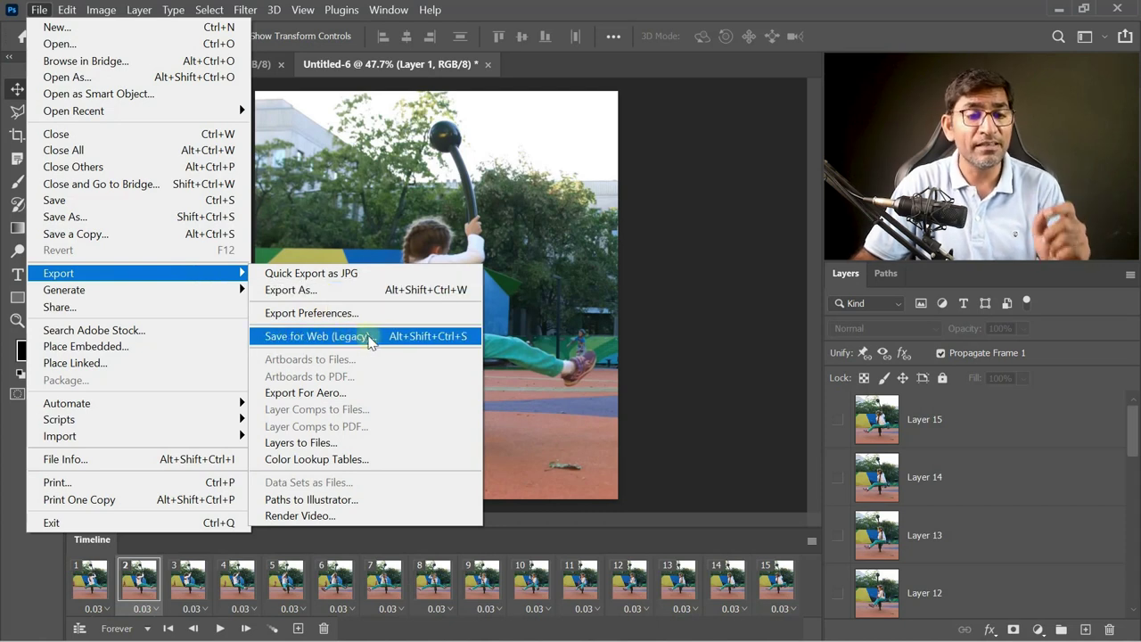
Preview the animation in Save for Web (Legacy) and save it as GIF Playing-Kids in Demo.
{"action": "left_click", "coordinate": [382, 342]}
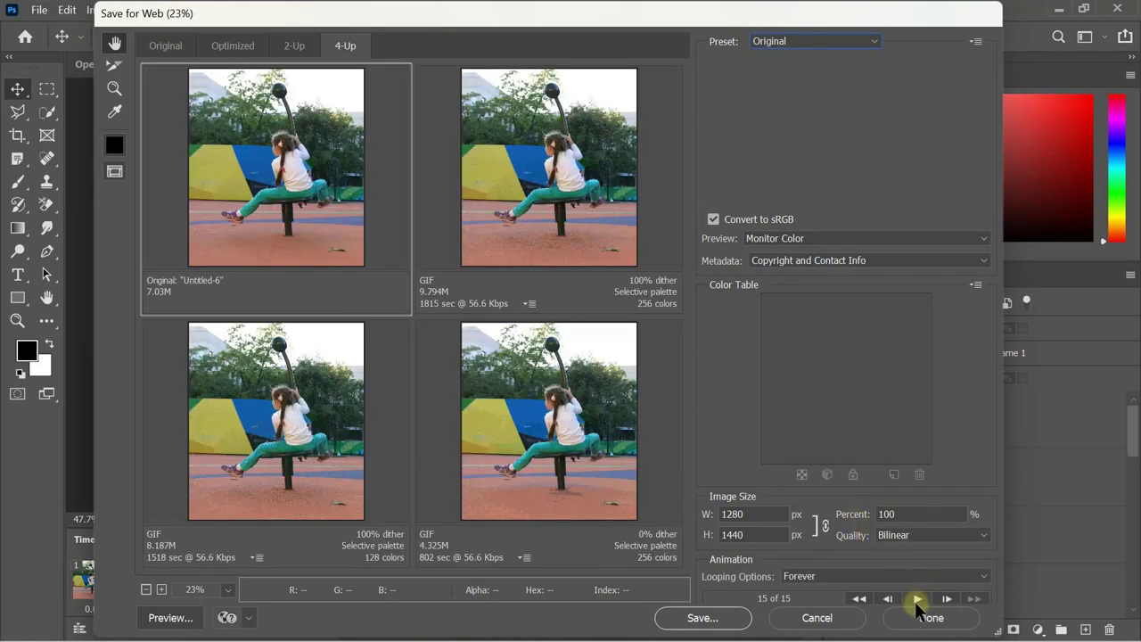
{"action": "left_click", "coordinate": [917, 599]}
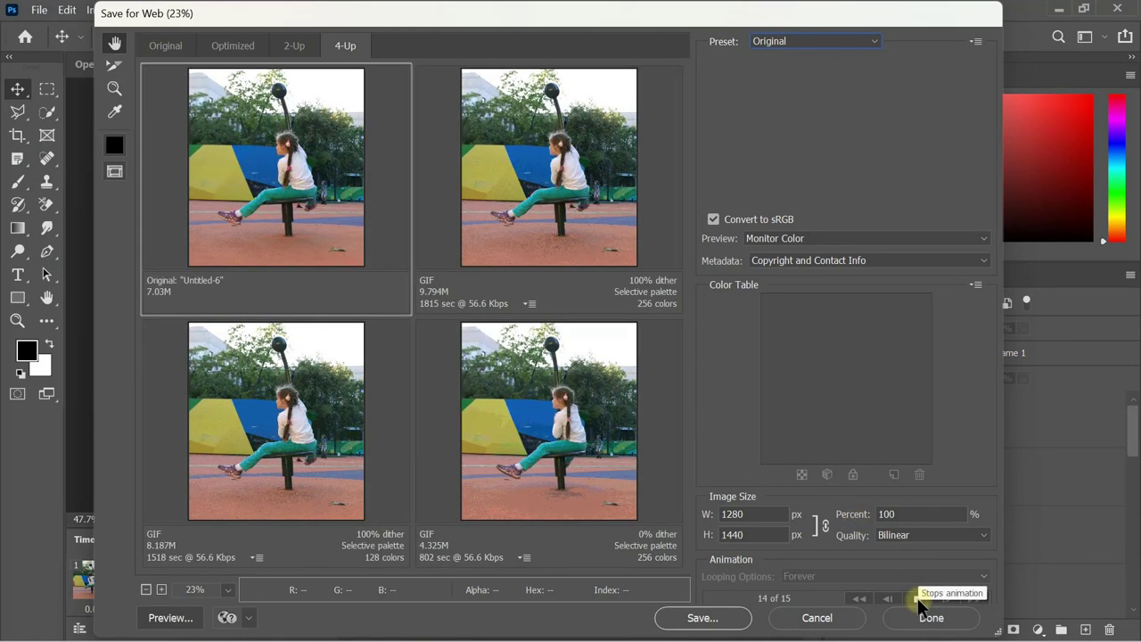
{"action": "left_click", "coordinate": [918, 601]}
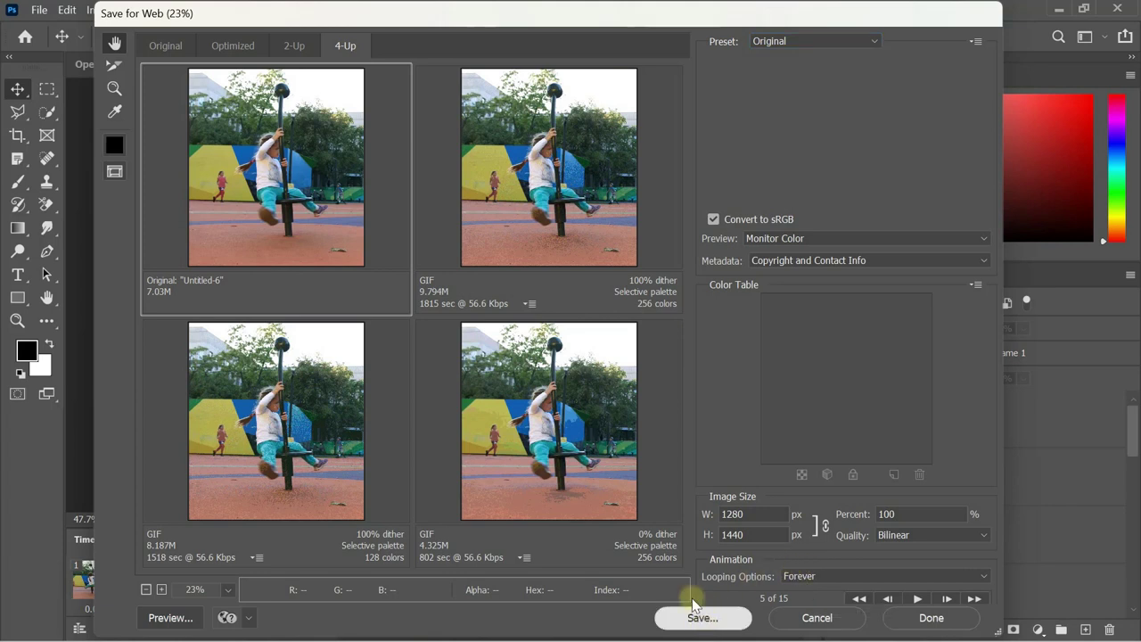
{"action": "left_click", "coordinate": [702, 618]}
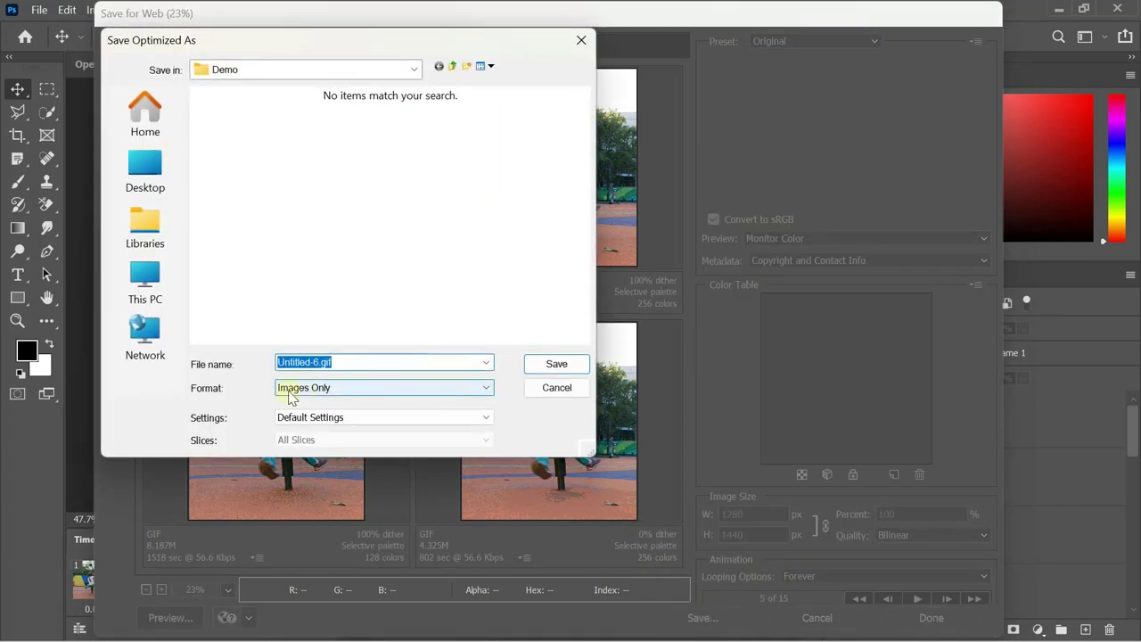
{"action": "key", "text": "BackSpace"}
{"action": "type", "text": "Playing Kids"}
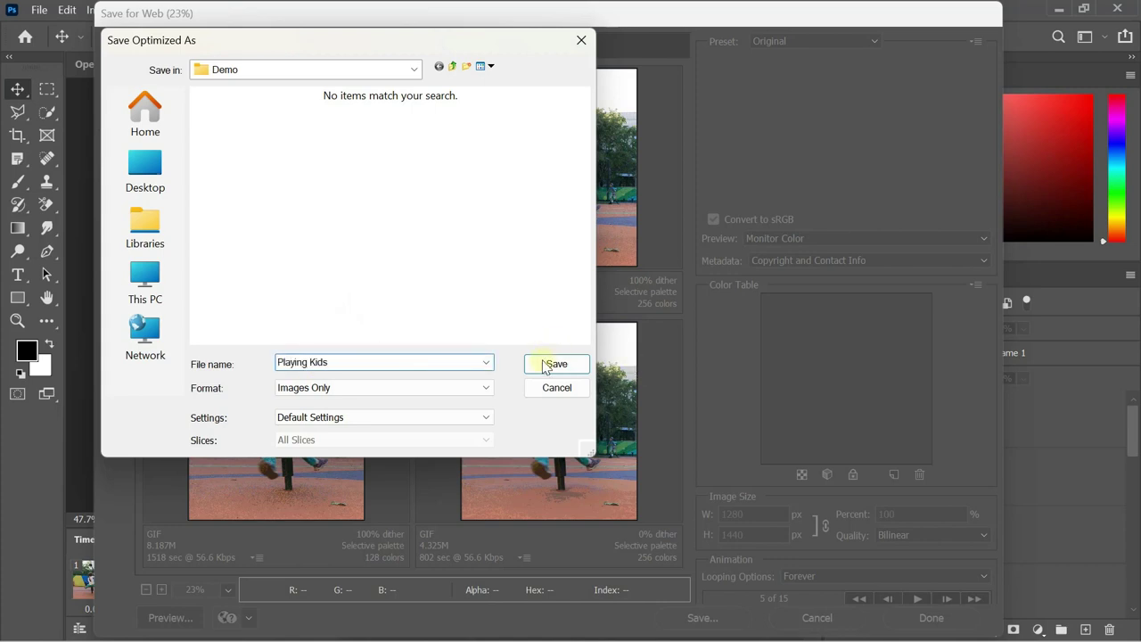
{"action": "left_click", "coordinate": [546, 365]}
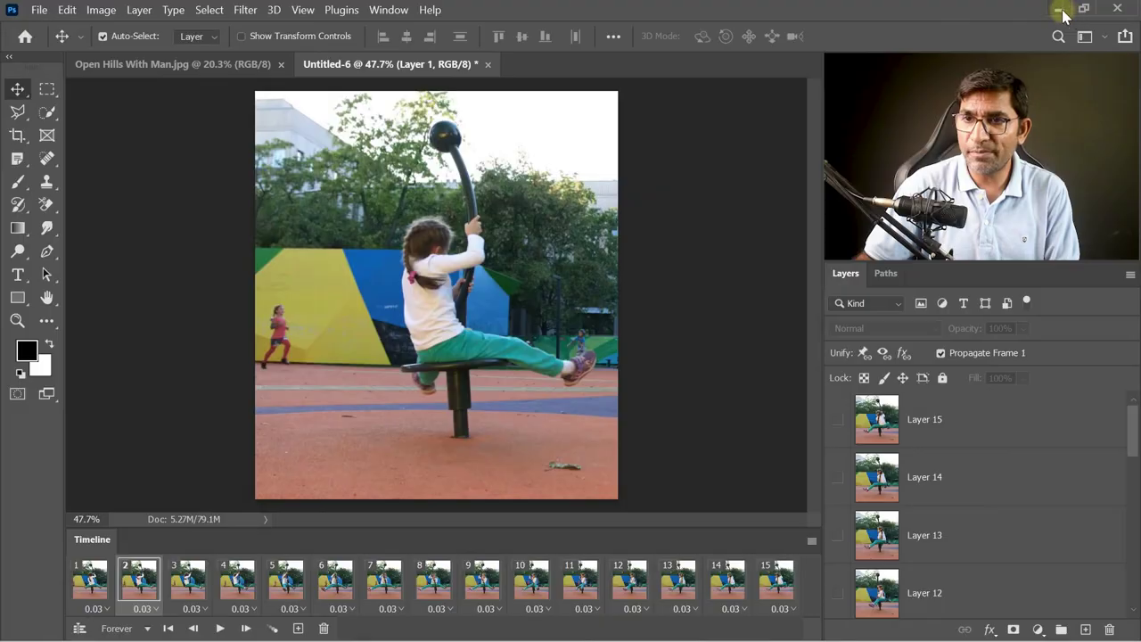
Preview Playing-Kids.gif from the Demo folder in Photos, then close it and return to Photoshop.
{"action": "left_click", "coordinate": [1059, 9]}
{"action": "double_click", "coordinate": [32, 290]}
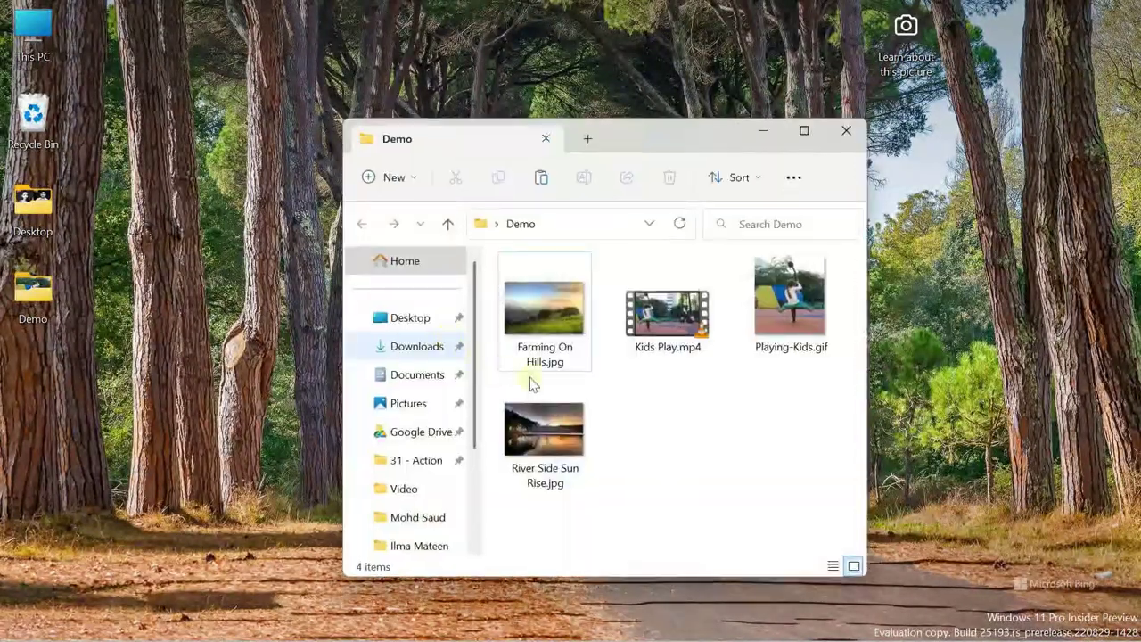
{"action": "double_click", "coordinate": [790, 319]}
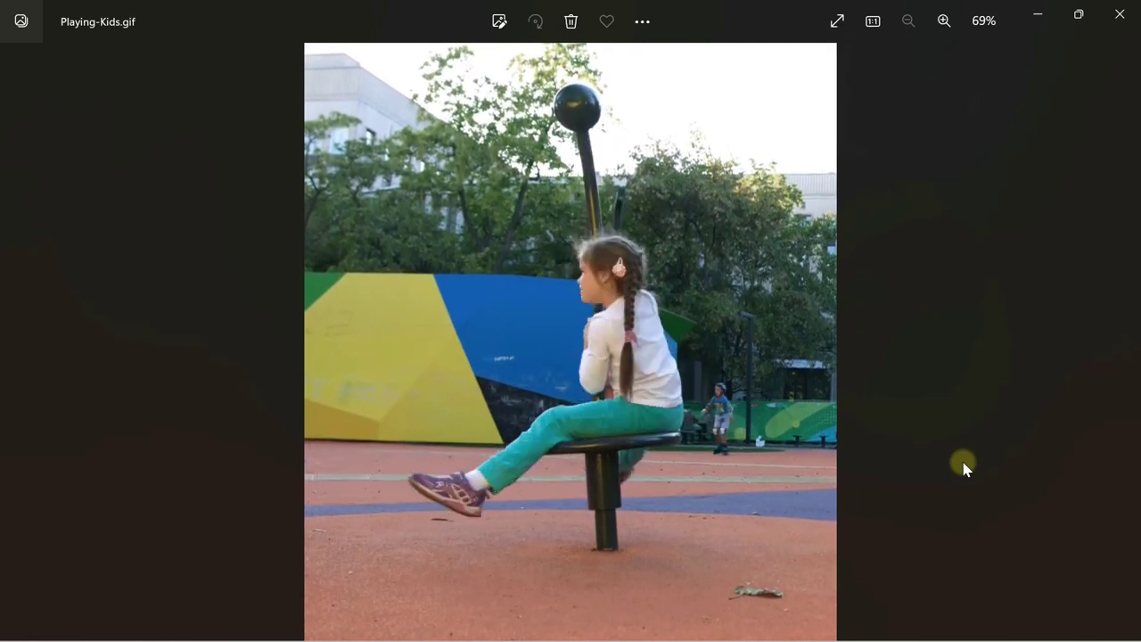
{"action": "left_click", "coordinate": [1128, 23]}
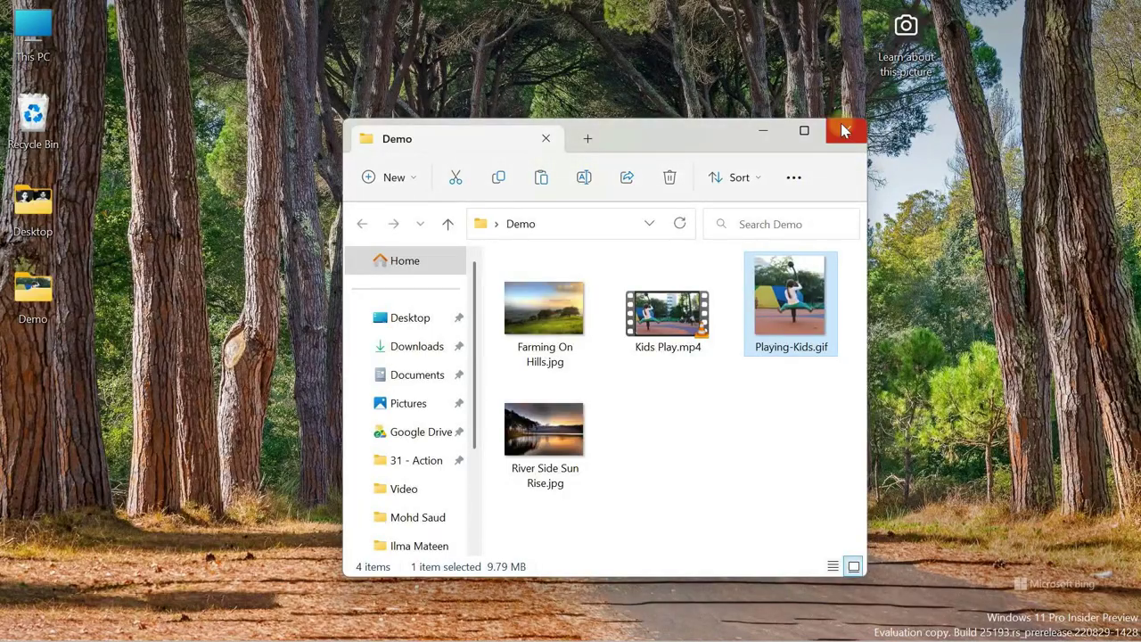
{"action": "left_click", "coordinate": [844, 131]}
{"action": "key", "text": "alt+Tab"}
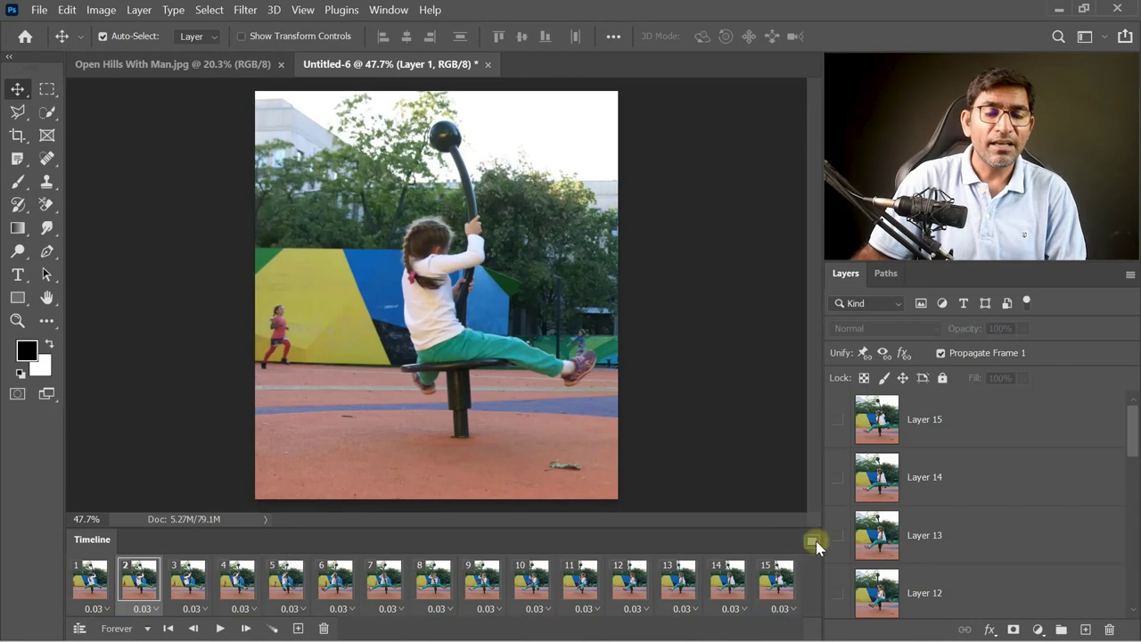
Close the Timeline panel and close the Untitled-6 animation without saving.
{"action": "left_click", "coordinate": [816, 542]}
{"action": "left_click", "coordinate": [832, 502]}
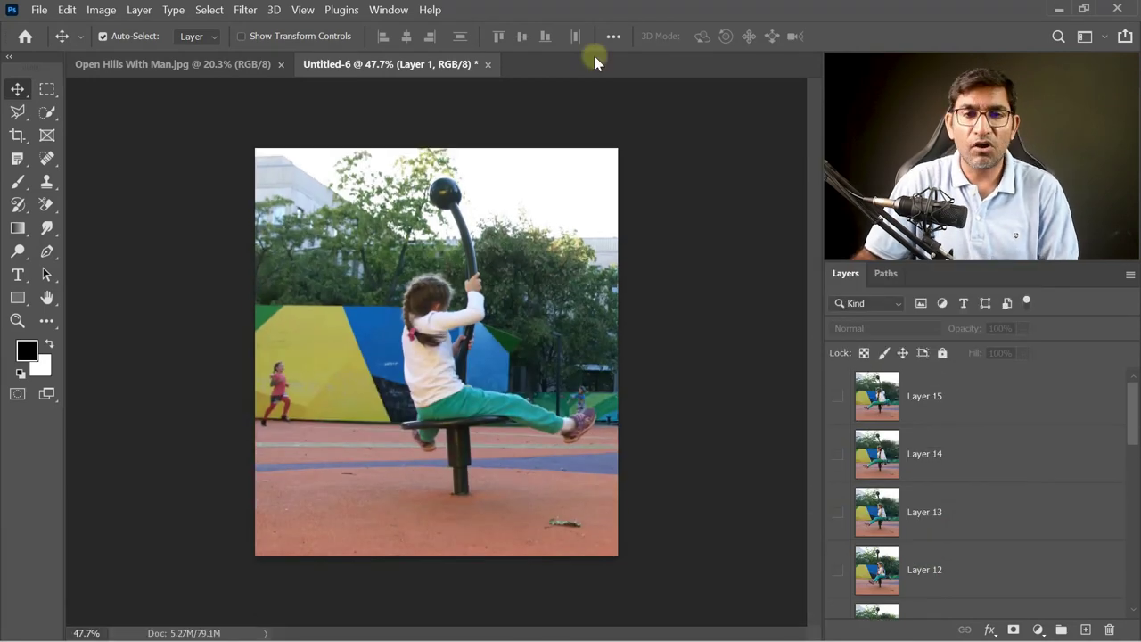
{"action": "left_click", "coordinate": [488, 64]}
{"action": "left_click", "coordinate": [546, 257]}
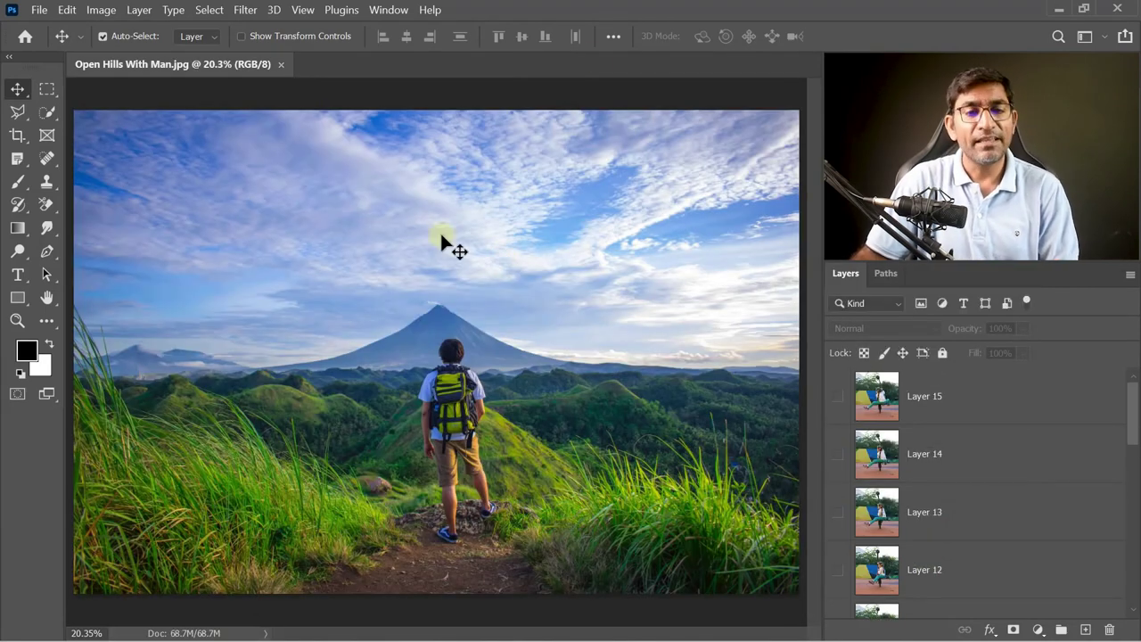
{"action": "left_click", "coordinate": [39, 10]}
{"action": "mouse_move", "coordinate": [60, 435]}
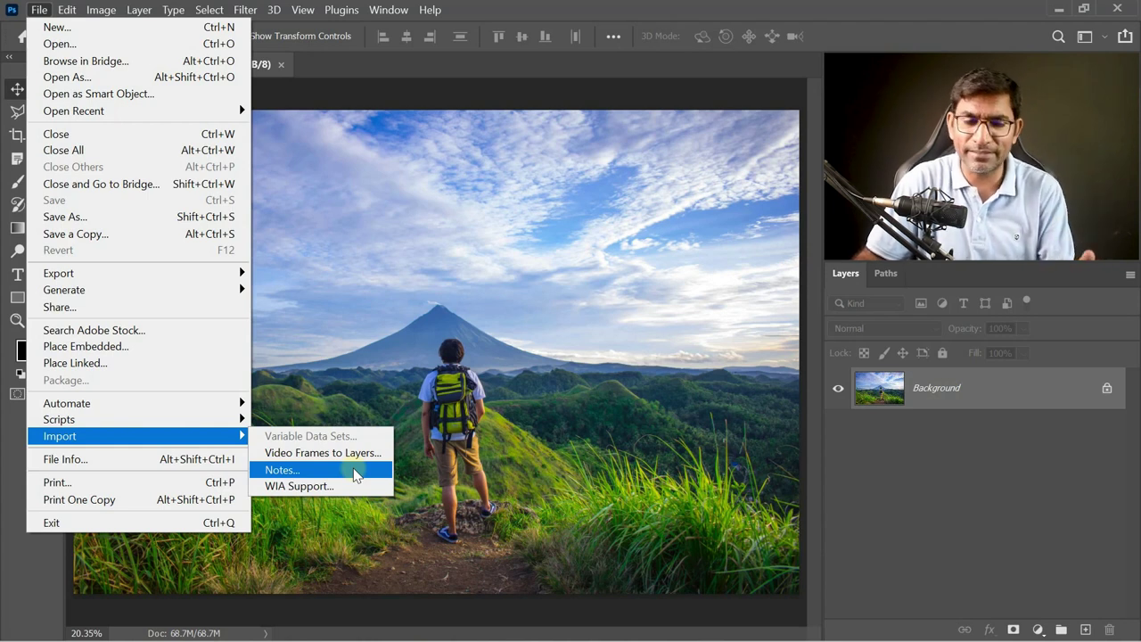
Add two sticky notes to the hills photo, a clouds note on the sky and one on the grass.
{"action": "left_click", "coordinate": [539, 359]}
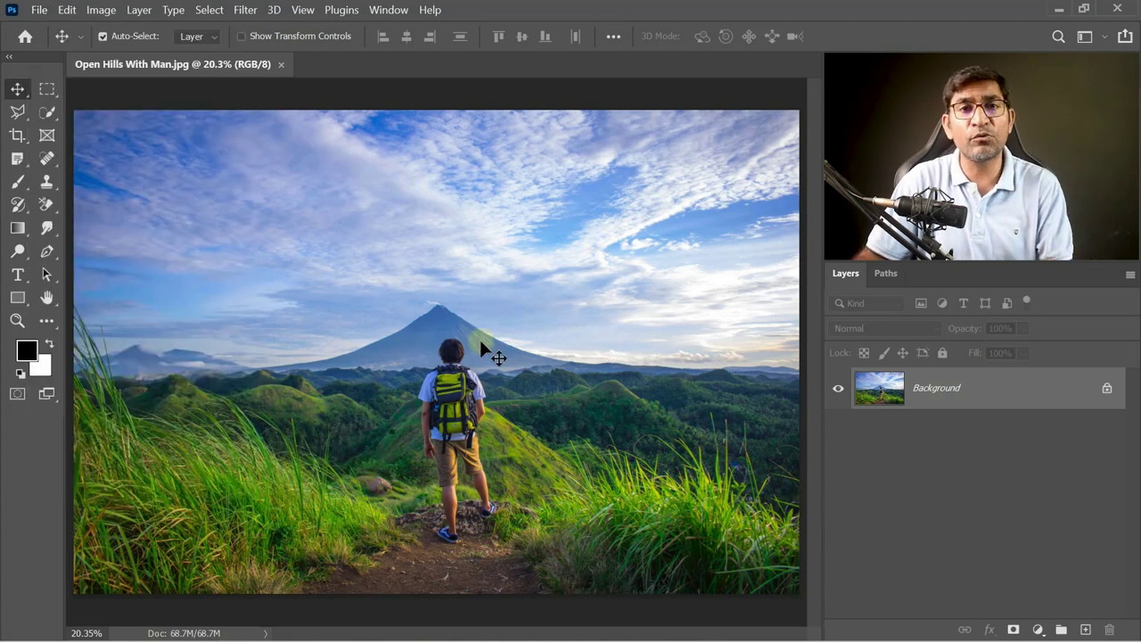
{"action": "left_click", "coordinate": [17, 158]}
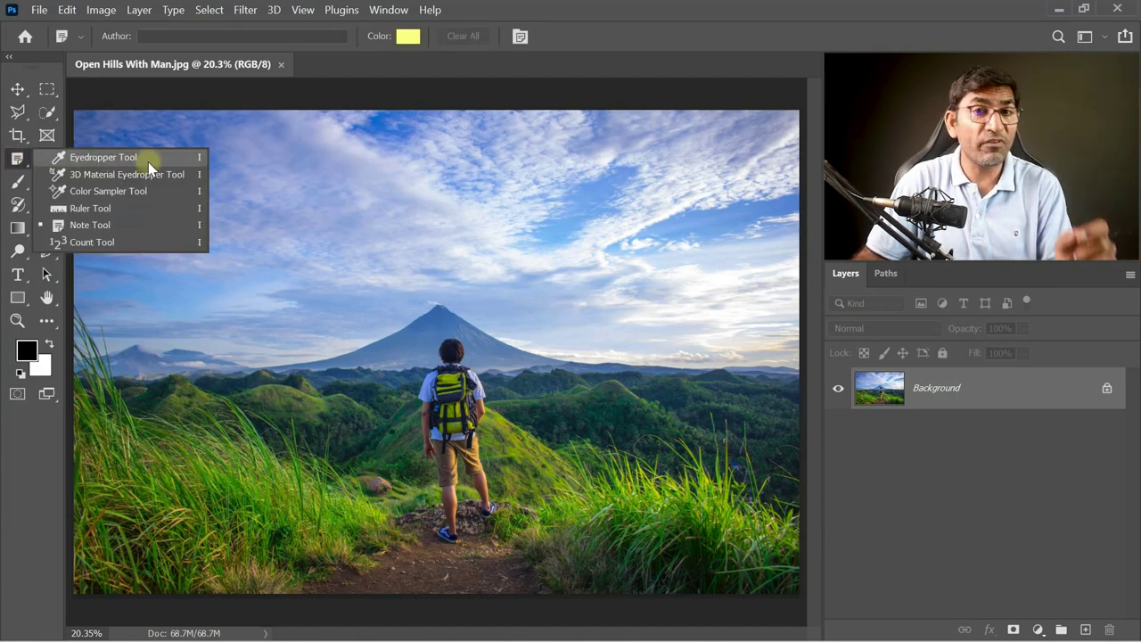
{"action": "left_click", "coordinate": [140, 224]}
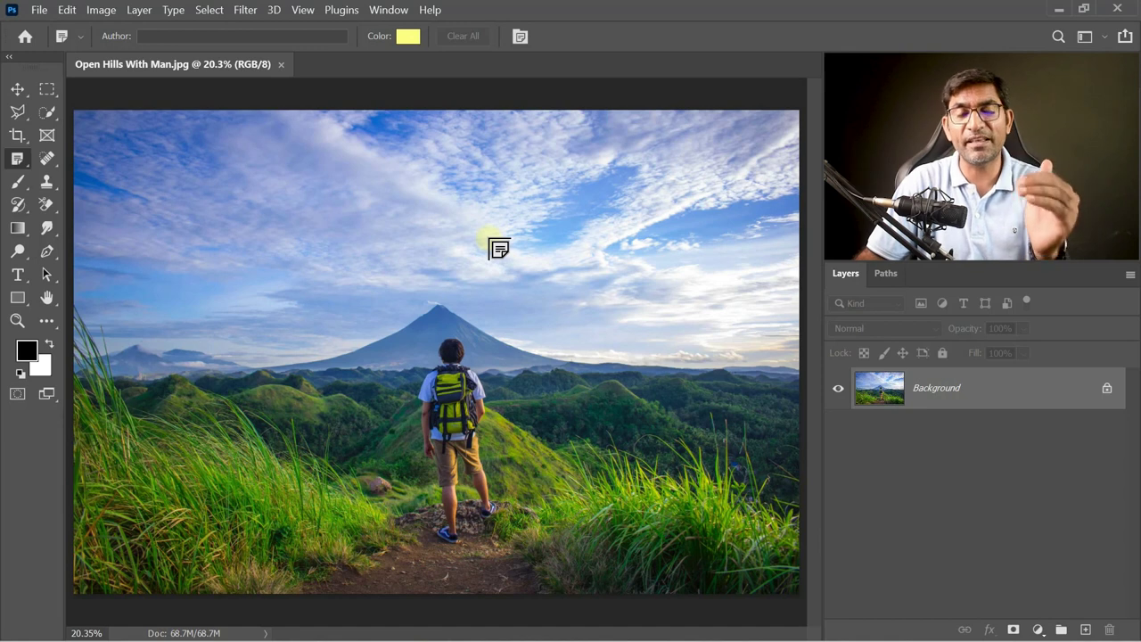
{"action": "left_click", "coordinate": [489, 184]}
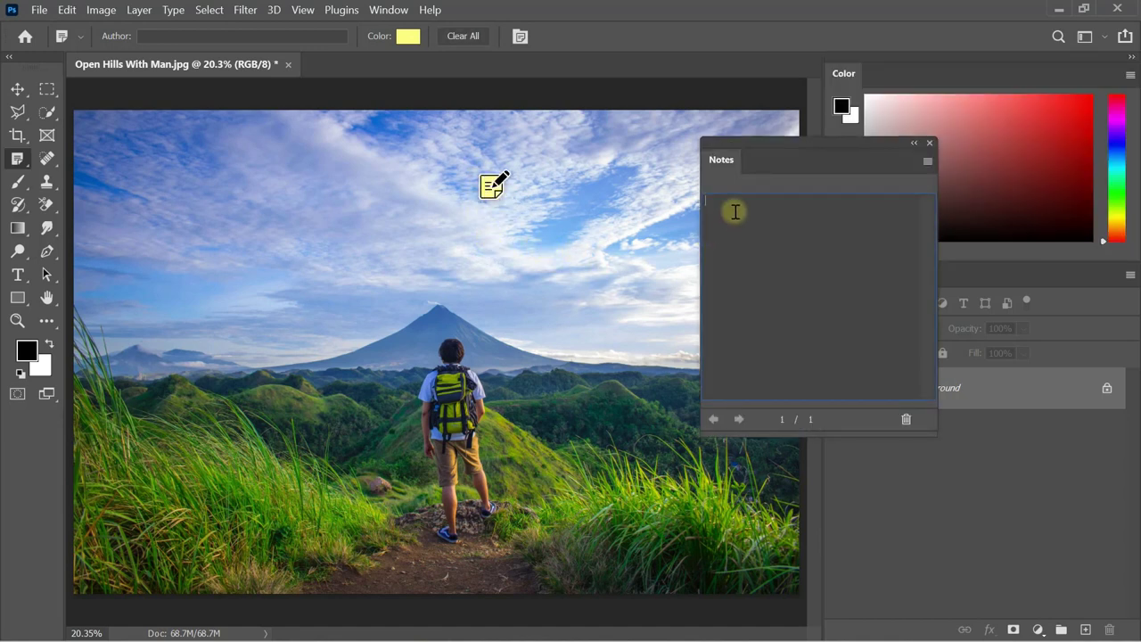
{"action": "type", "text": "A"}
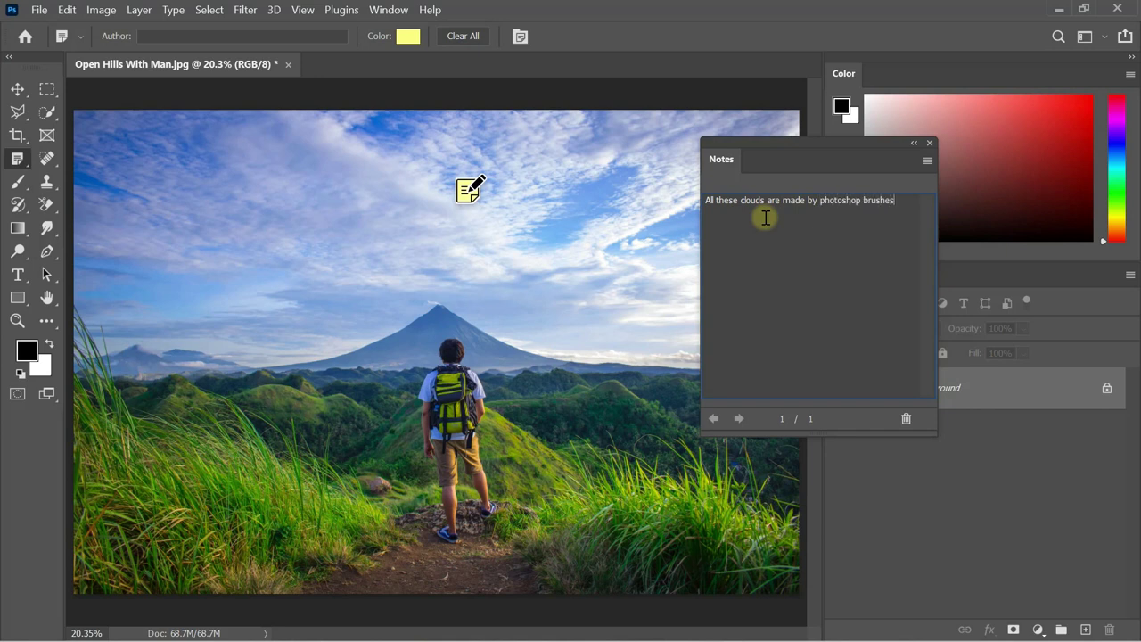
{"action": "left_click", "coordinate": [928, 144]}
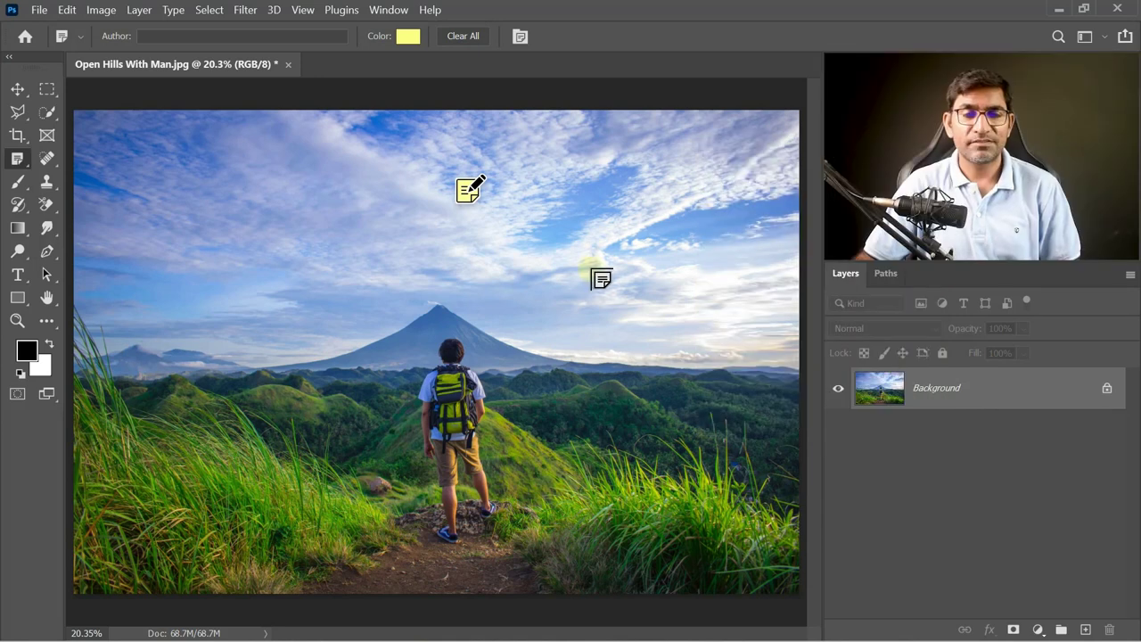
{"action": "left_click", "coordinate": [249, 490]}
{"action": "type", "text": "This color is pure green."}
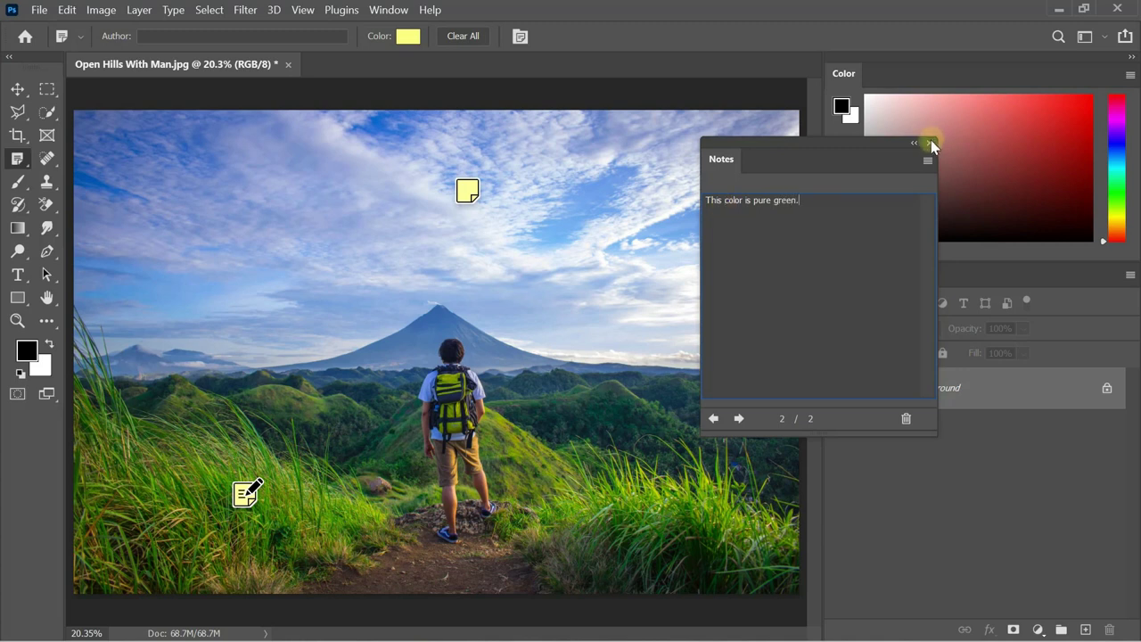
{"action": "left_click", "coordinate": [929, 143]}
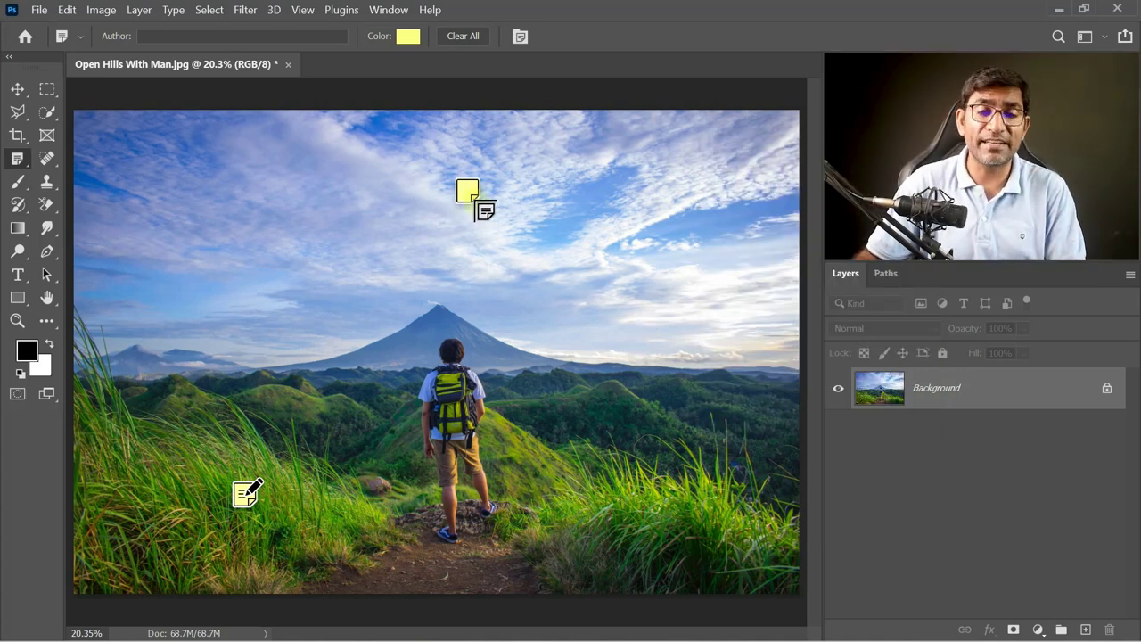
{"action": "left_click", "coordinate": [18, 88]}
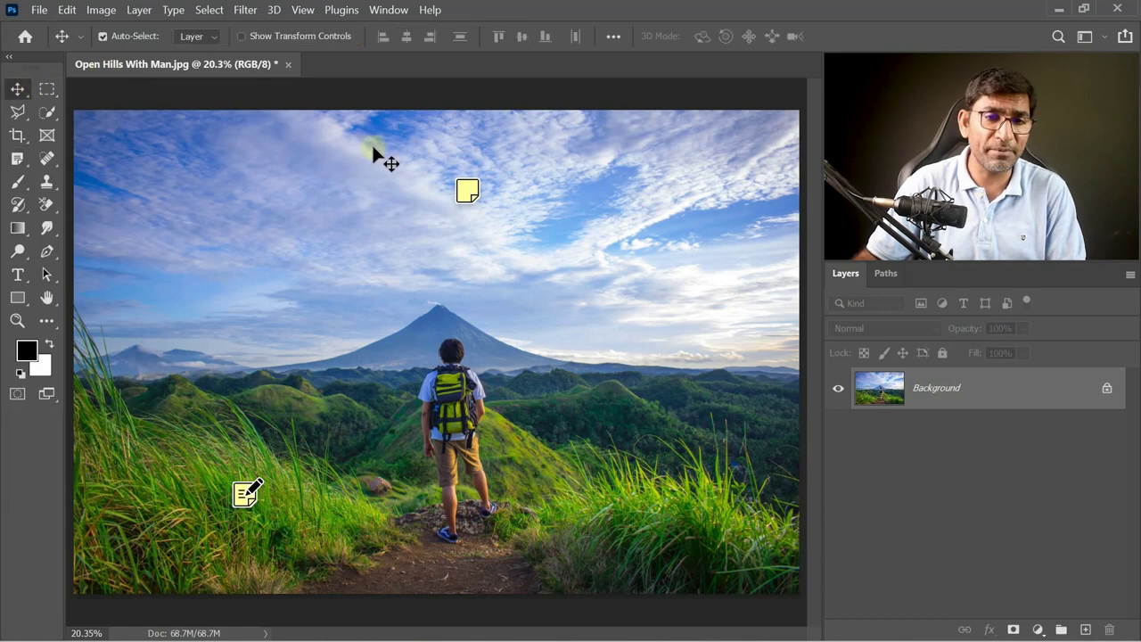
Open the sky note and step between the clouds and pure green notes, then close the Notes panel.
{"action": "left_click", "coordinate": [463, 192]}
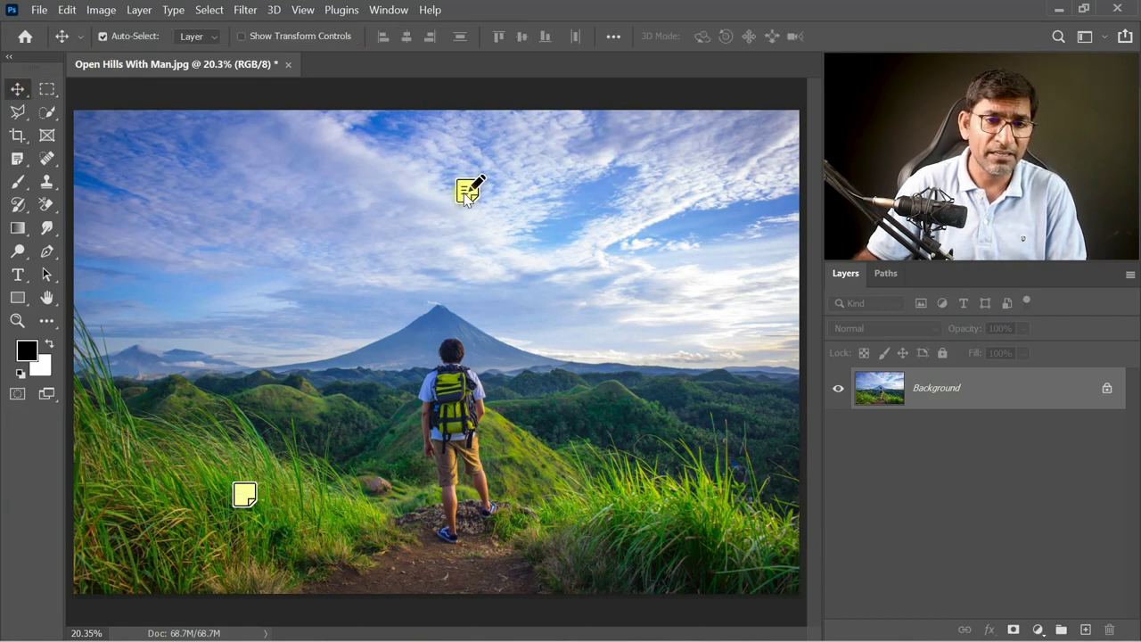
{"action": "double_click", "coordinate": [463, 192]}
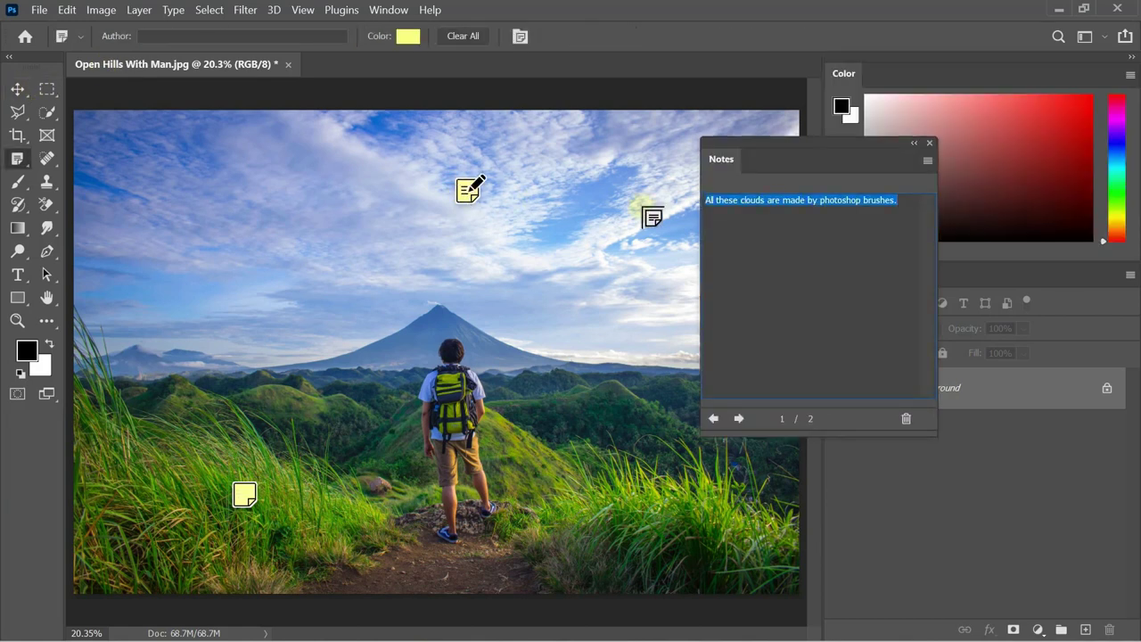
{"action": "left_click", "coordinate": [897, 200]}
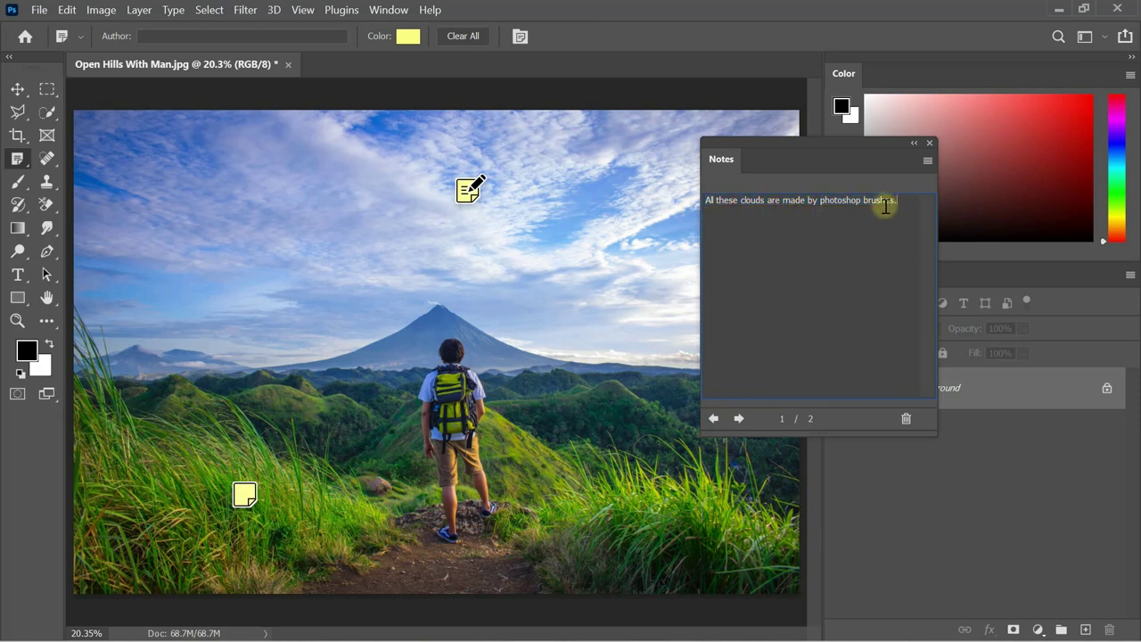
{"action": "left_click", "coordinate": [740, 420]}
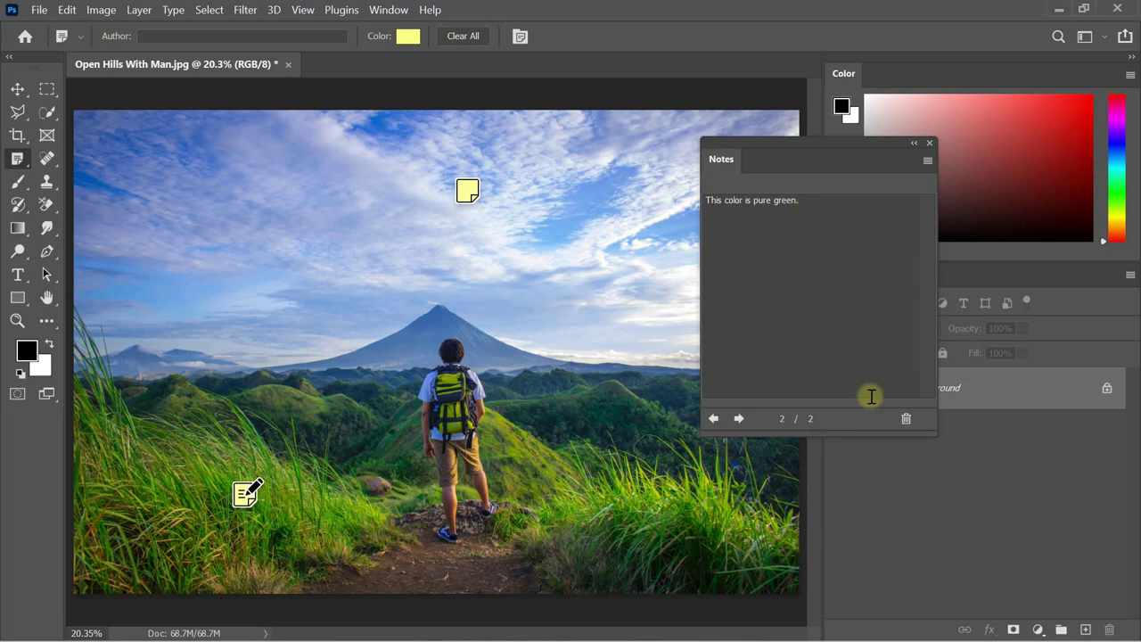
{"action": "left_click", "coordinate": [713, 418]}
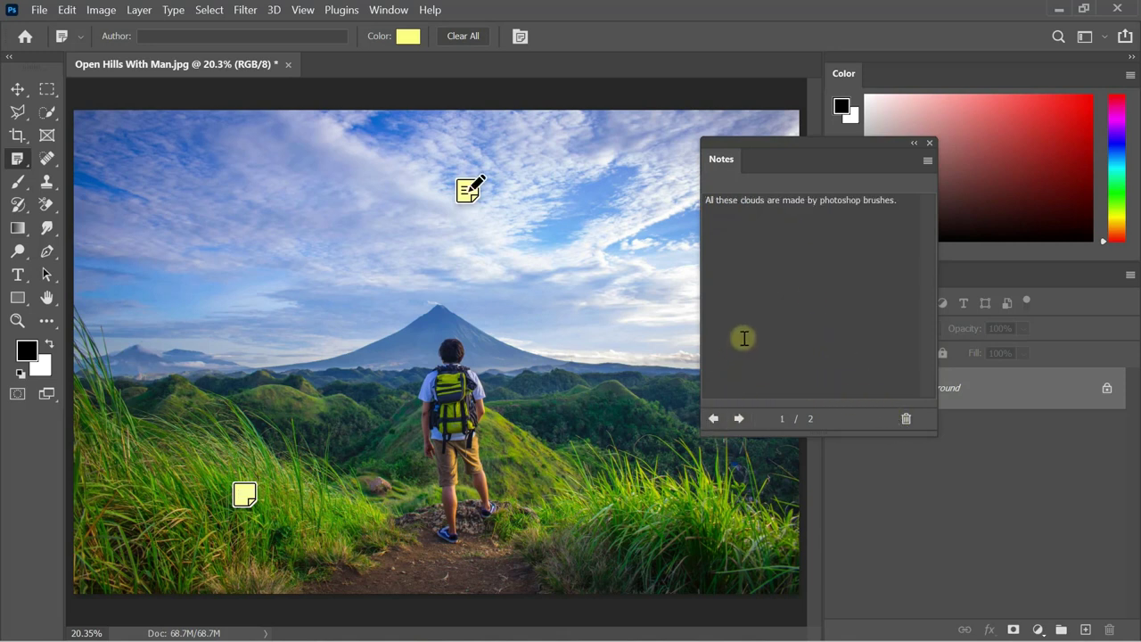
{"action": "left_click", "coordinate": [930, 143]}
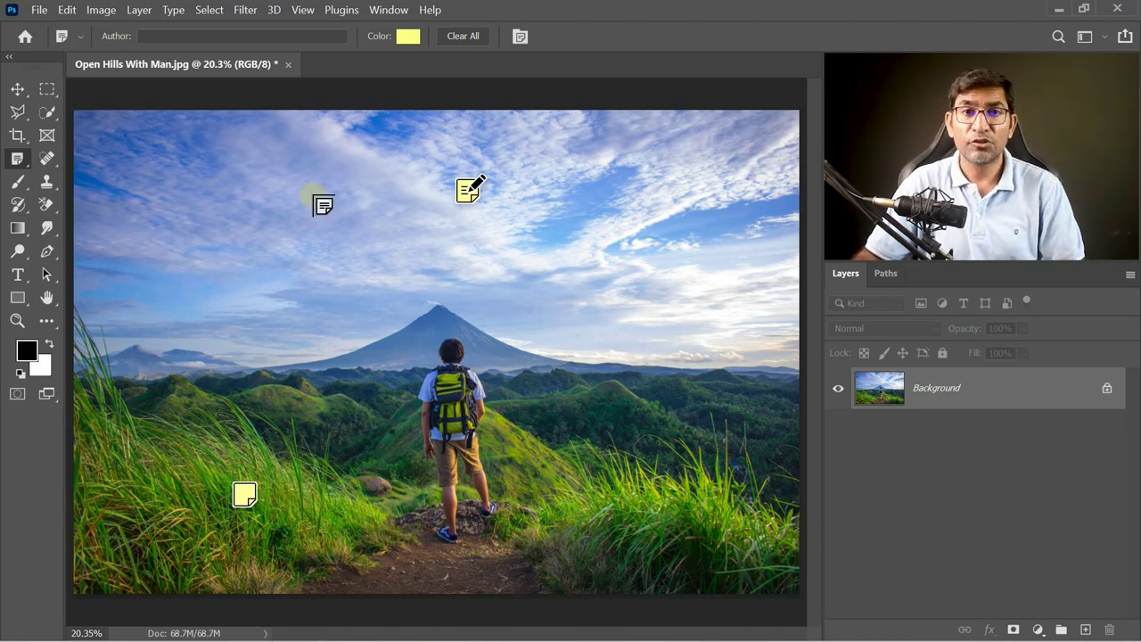
Start Save As for the hills photo with Photoshop PDF as the format.
{"action": "left_click", "coordinate": [39, 10]}
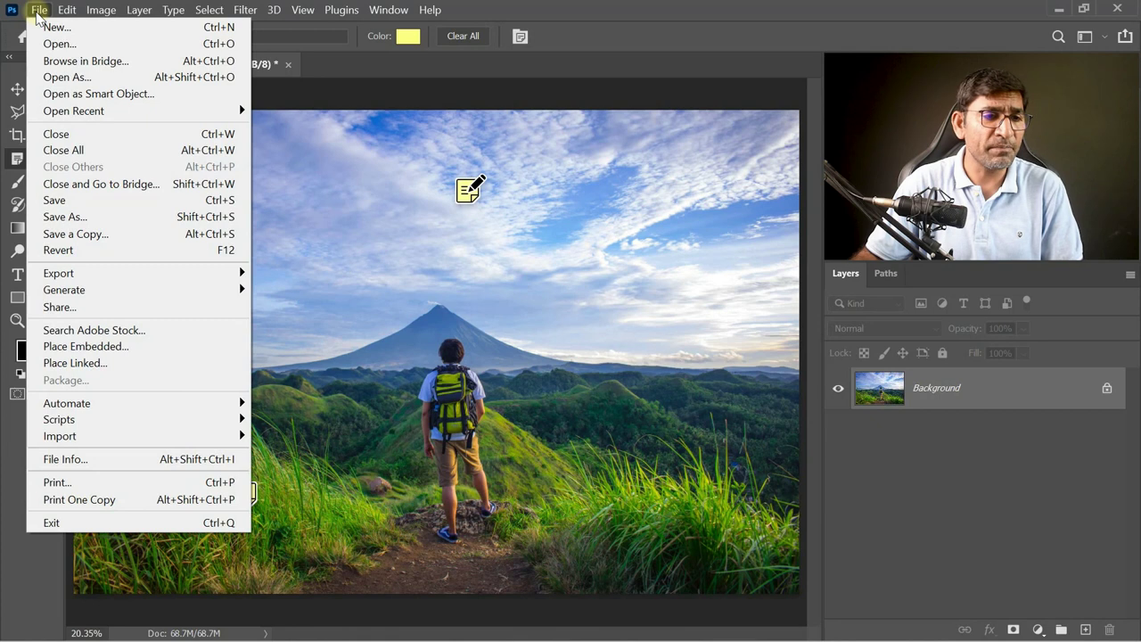
{"action": "left_click", "coordinate": [84, 216]}
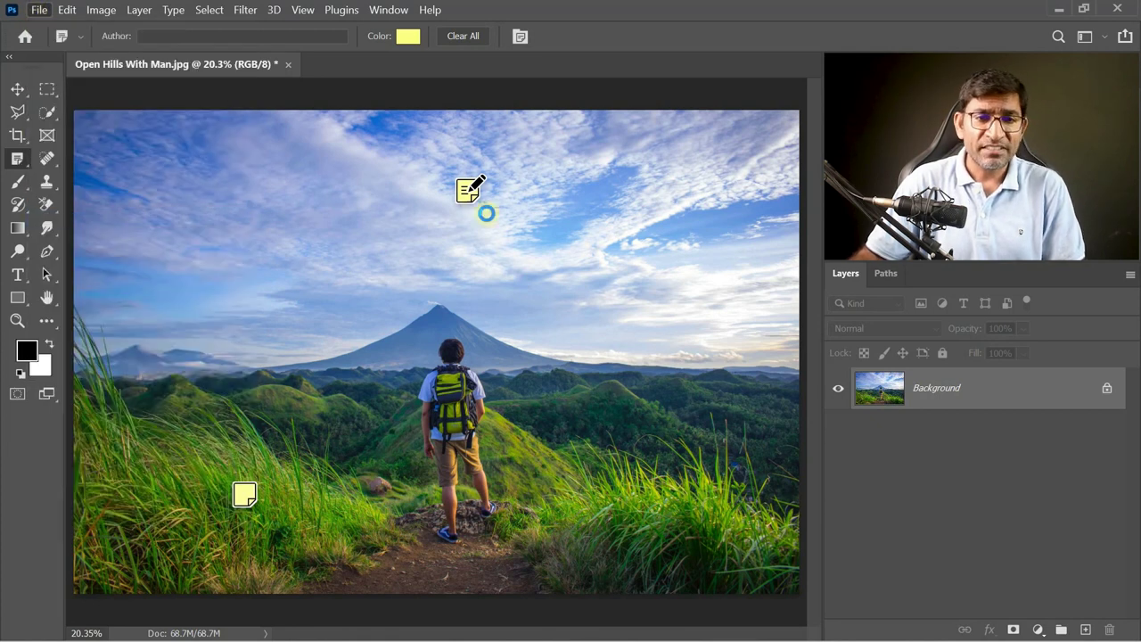
{"action": "left_click", "coordinate": [207, 406]}
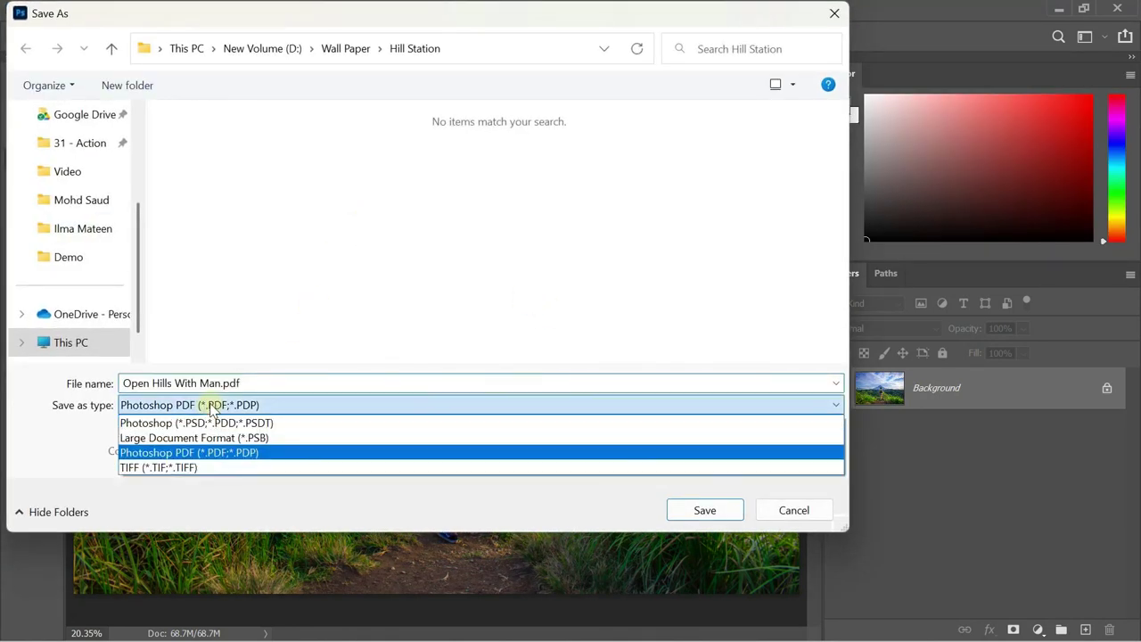
{"action": "left_click", "coordinate": [170, 424]}
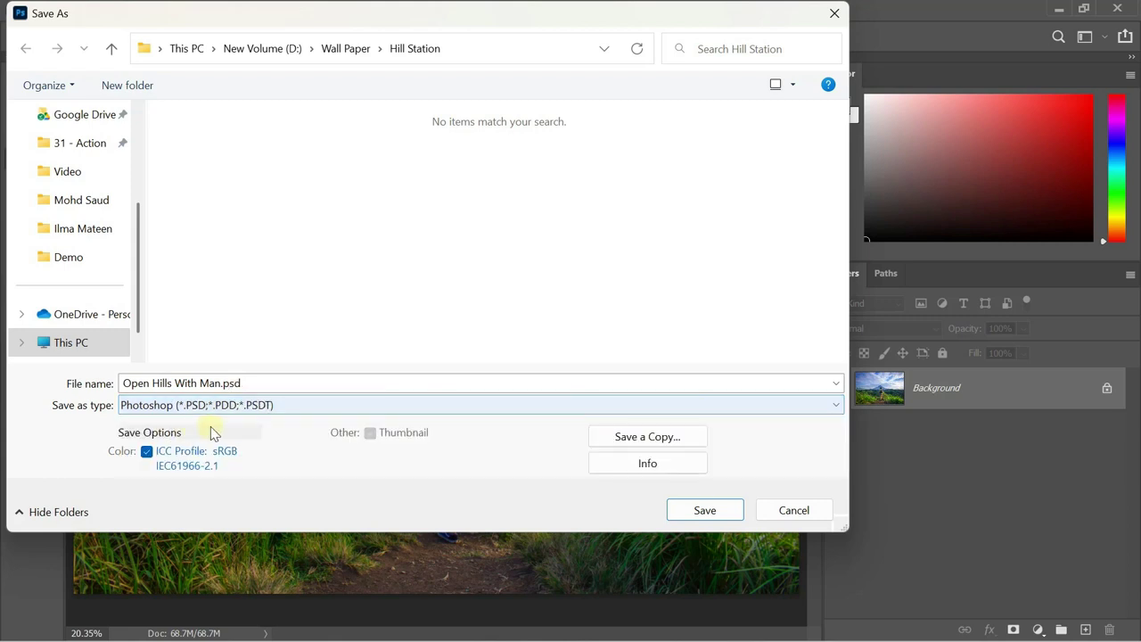
{"action": "left_click", "coordinate": [266, 406]}
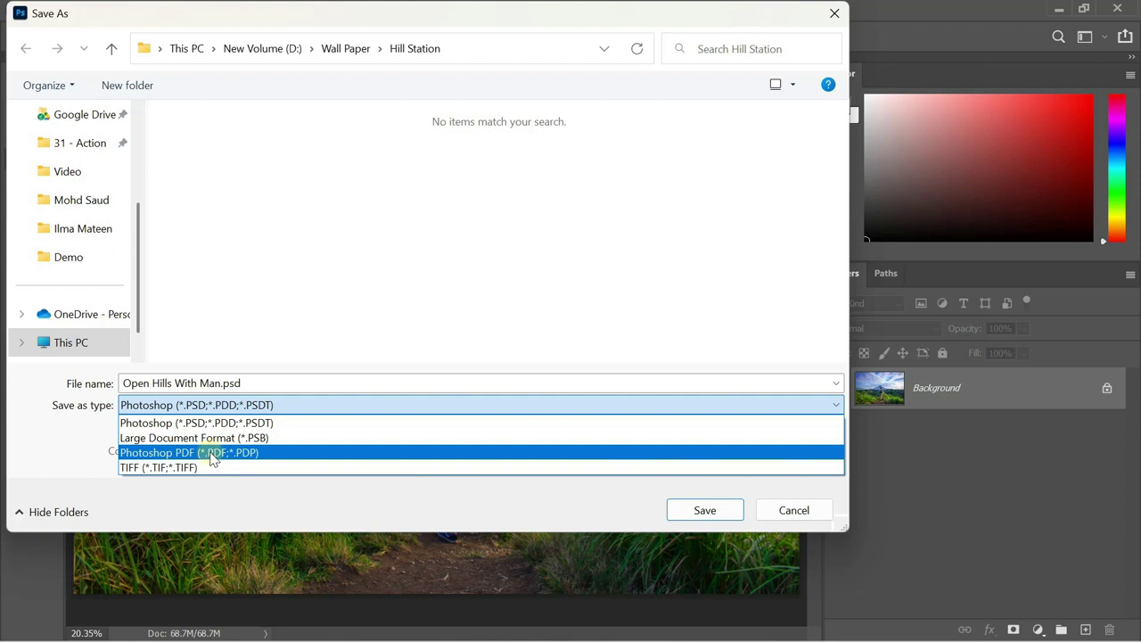
{"action": "left_click", "coordinate": [212, 454]}
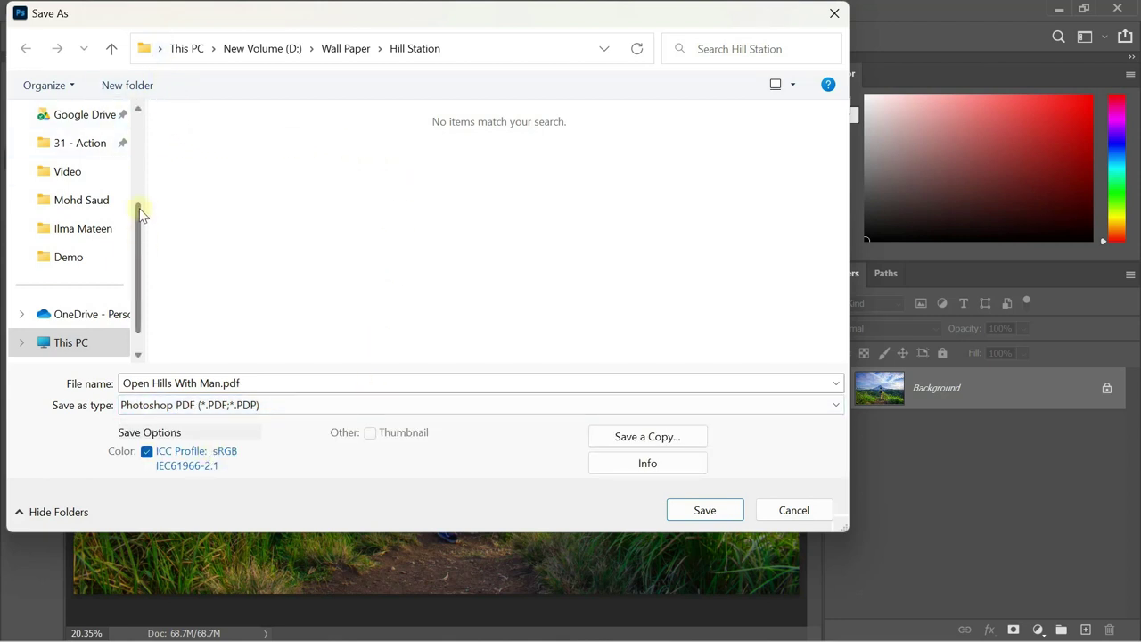
{"action": "scroll", "coordinate": [139, 214], "scroll_direction": "up", "scroll_amount": 2}
Save Open Hills With Man.pdf to Desktop > Demo using the High Quality Print preset.
{"action": "left_click", "coordinate": [71, 182]}
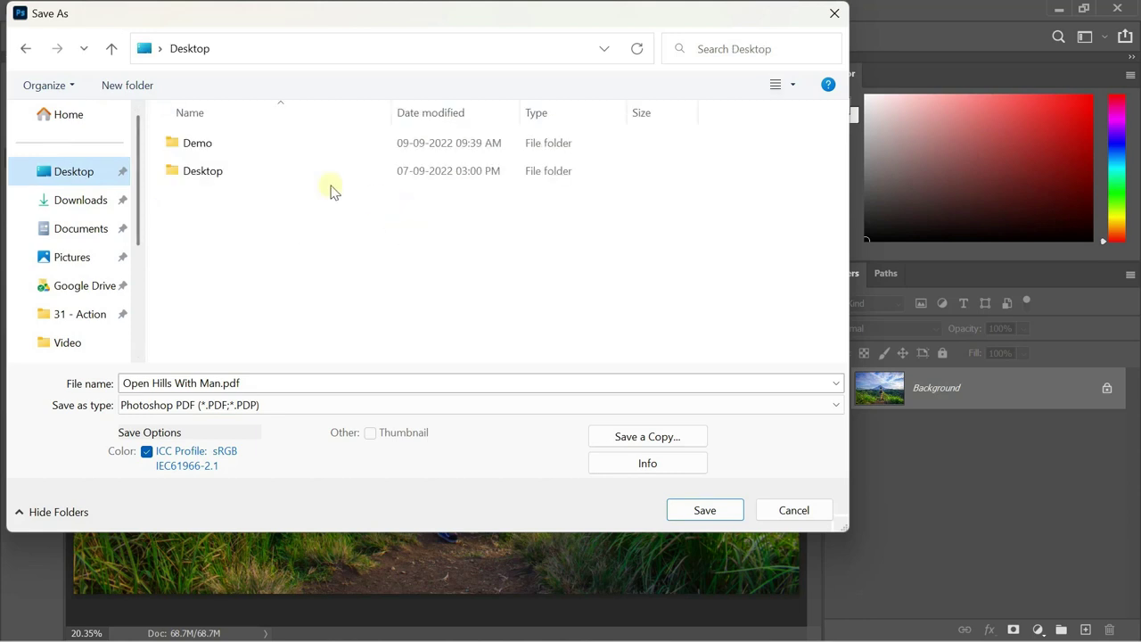
{"action": "double_click", "coordinate": [224, 147]}
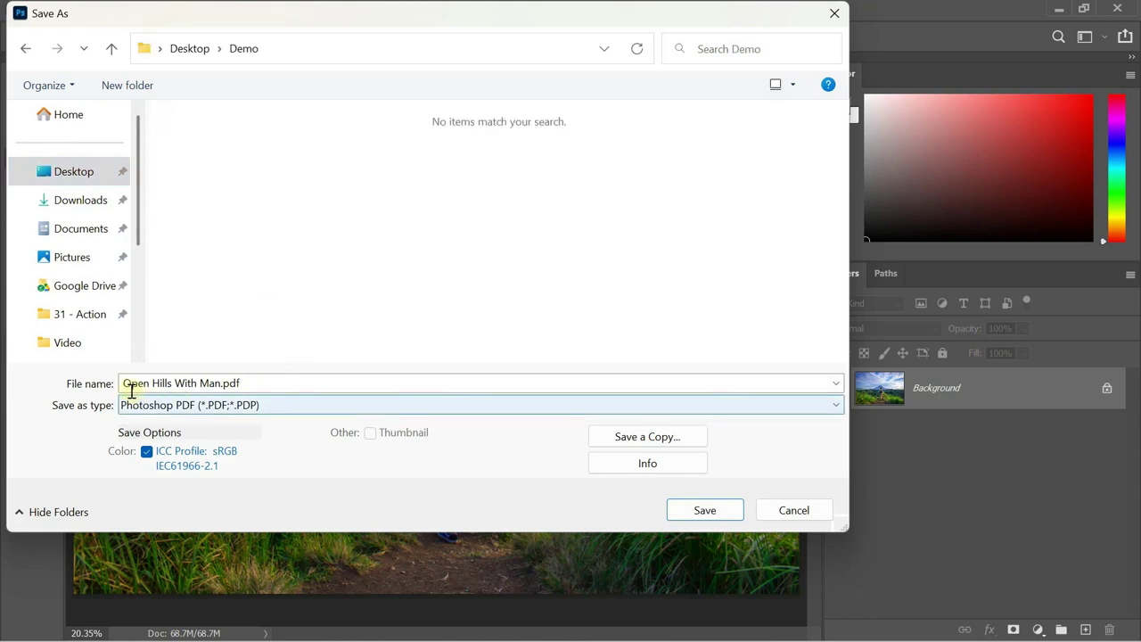
{"action": "left_click", "coordinate": [274, 383]}
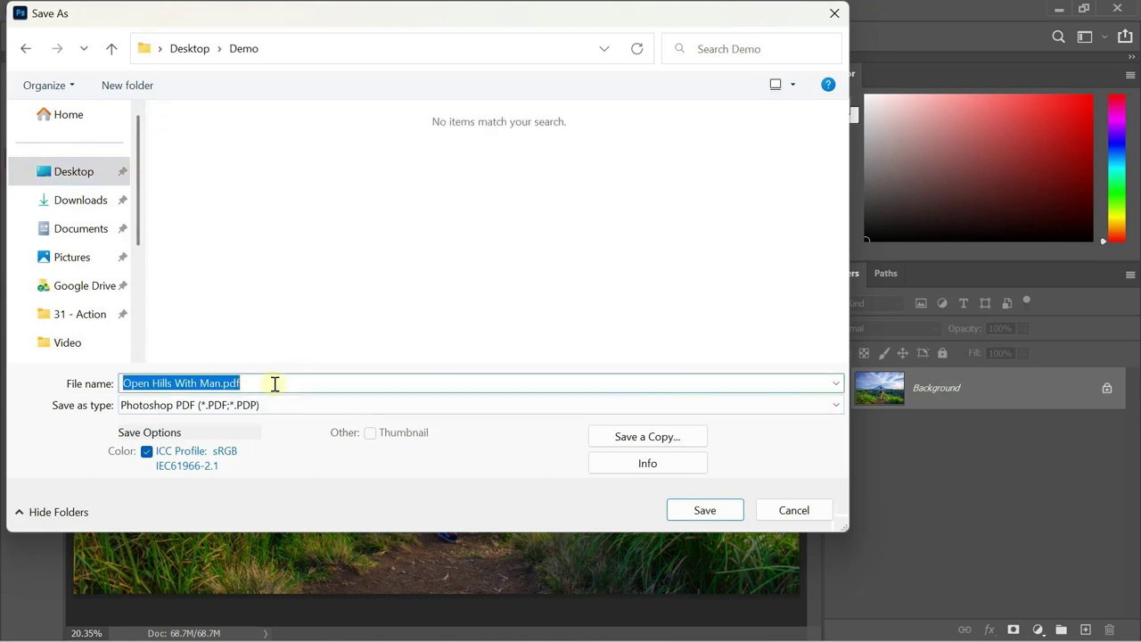
{"action": "left_click", "coordinate": [683, 511]}
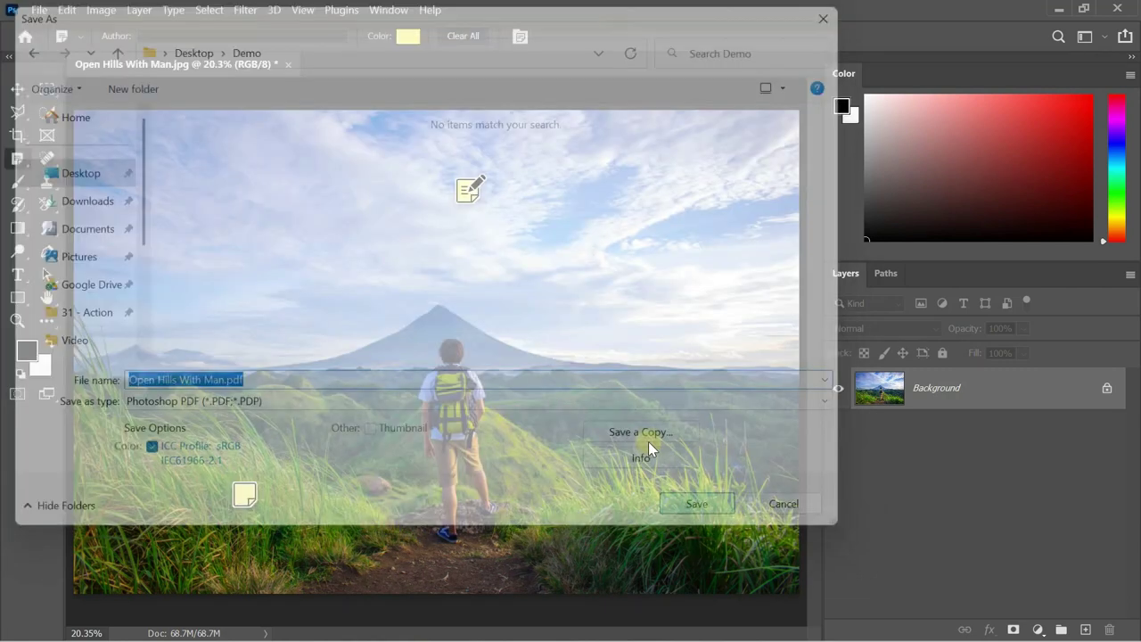
{"action": "left_click", "coordinate": [548, 267]}
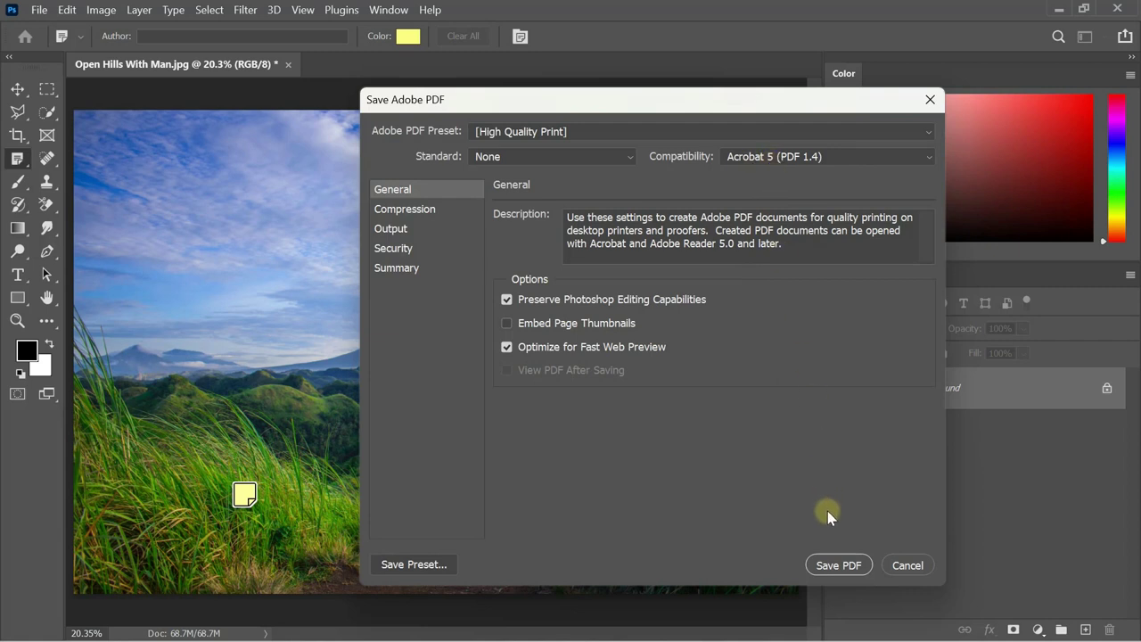
{"action": "left_click", "coordinate": [835, 565]}
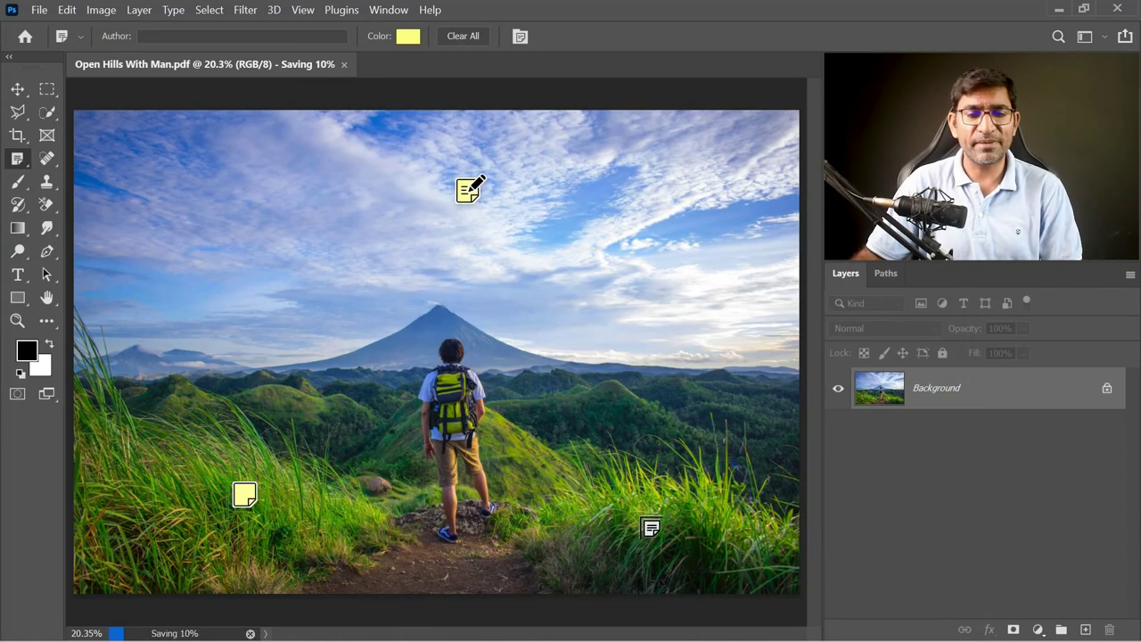
{"action": "left_click", "coordinate": [18, 89]}
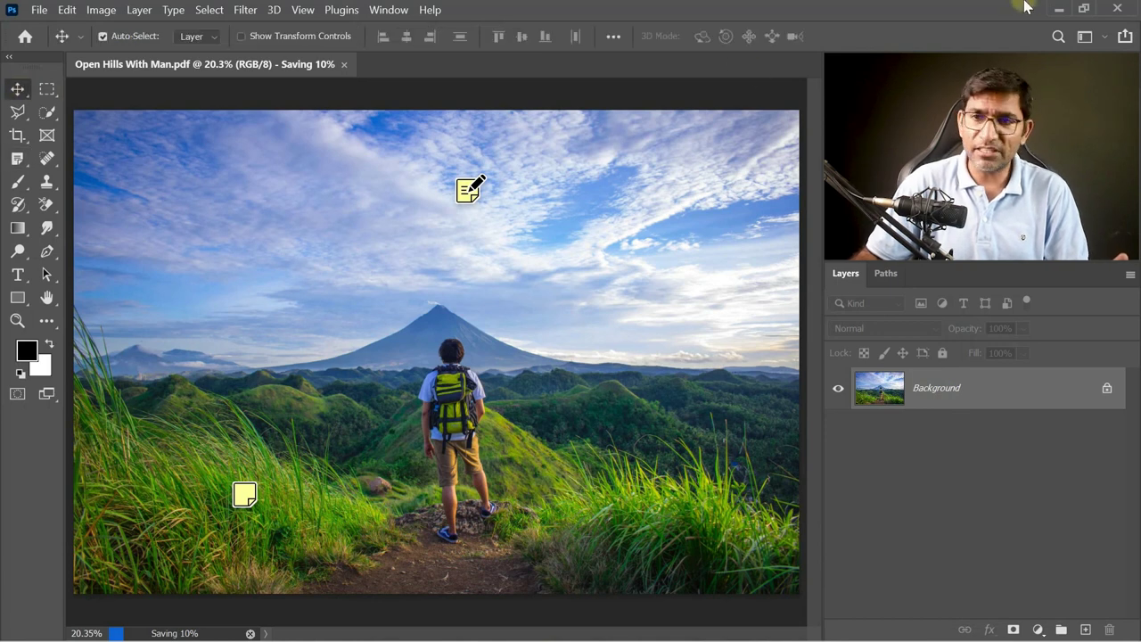
Open Open Hills With Man.pdf from the desktop Demo folder in Acrobat.
{"action": "left_click", "coordinate": [1060, 9]}
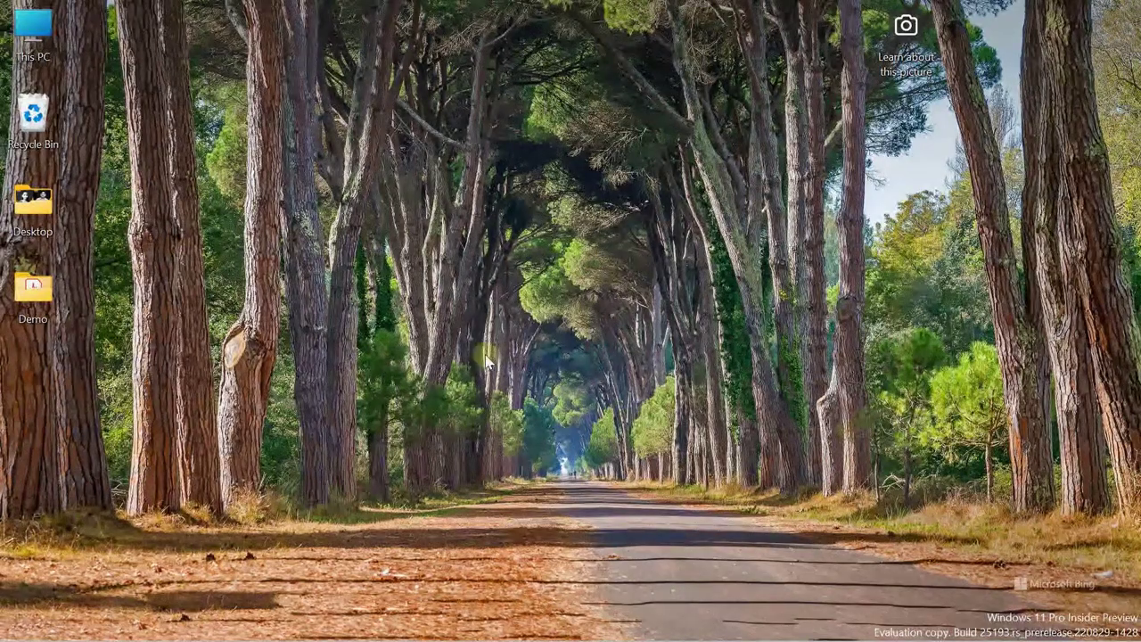
{"action": "double_click", "coordinate": [33, 289]}
{"action": "mouse_move", "coordinate": [788, 299]}
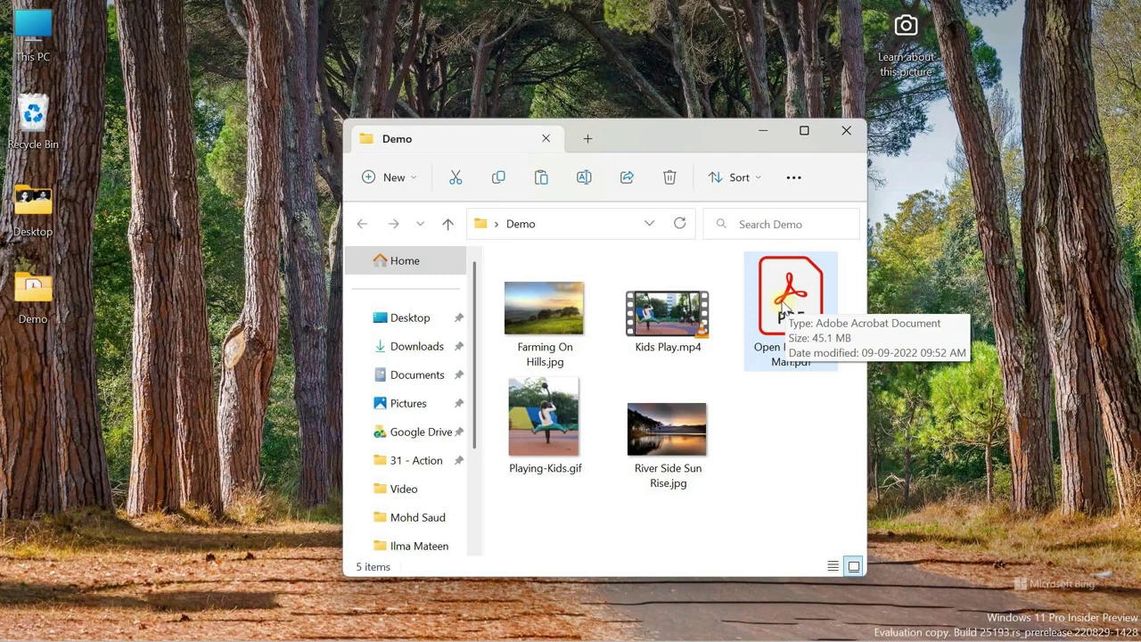
{"action": "double_click", "coordinate": [783, 308]}
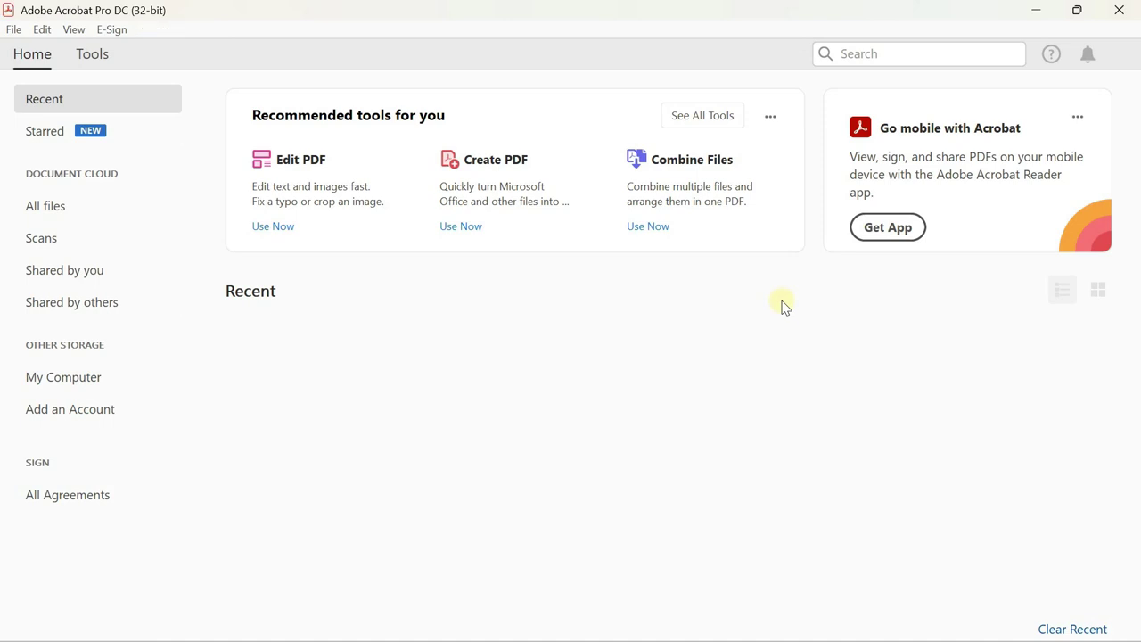
{"action": "mouse_move", "coordinate": [243, 527]}
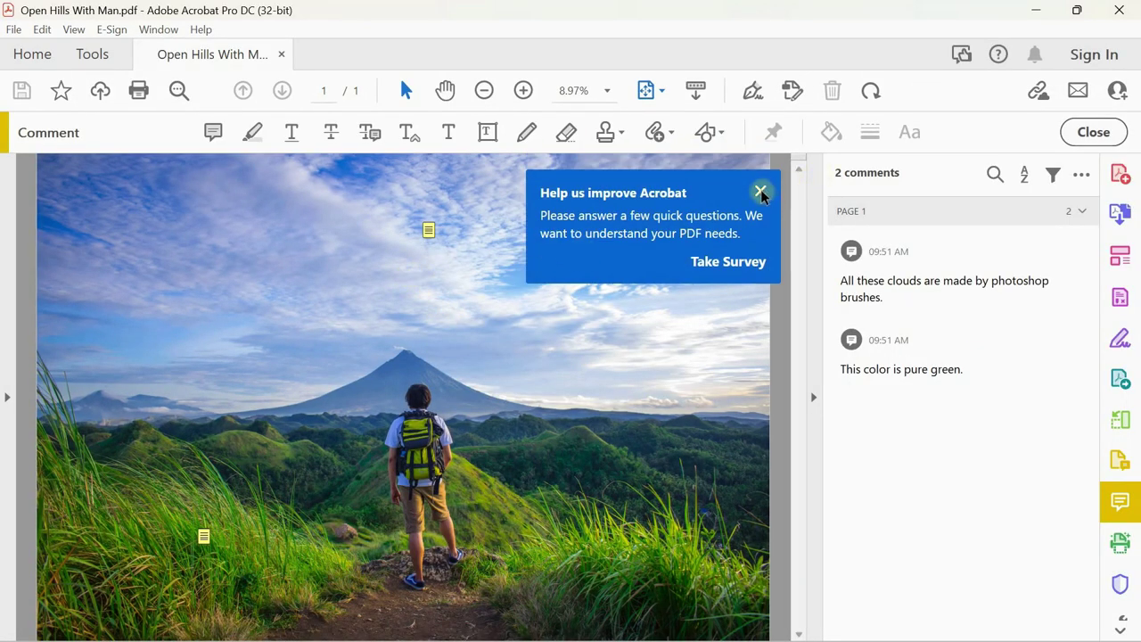
Dismiss Acrobat's feedback popup, select the clouds and pure green comments, then return to the Demo folder.
{"action": "left_click", "coordinate": [760, 191]}
{"action": "mouse_move", "coordinate": [428, 230]}
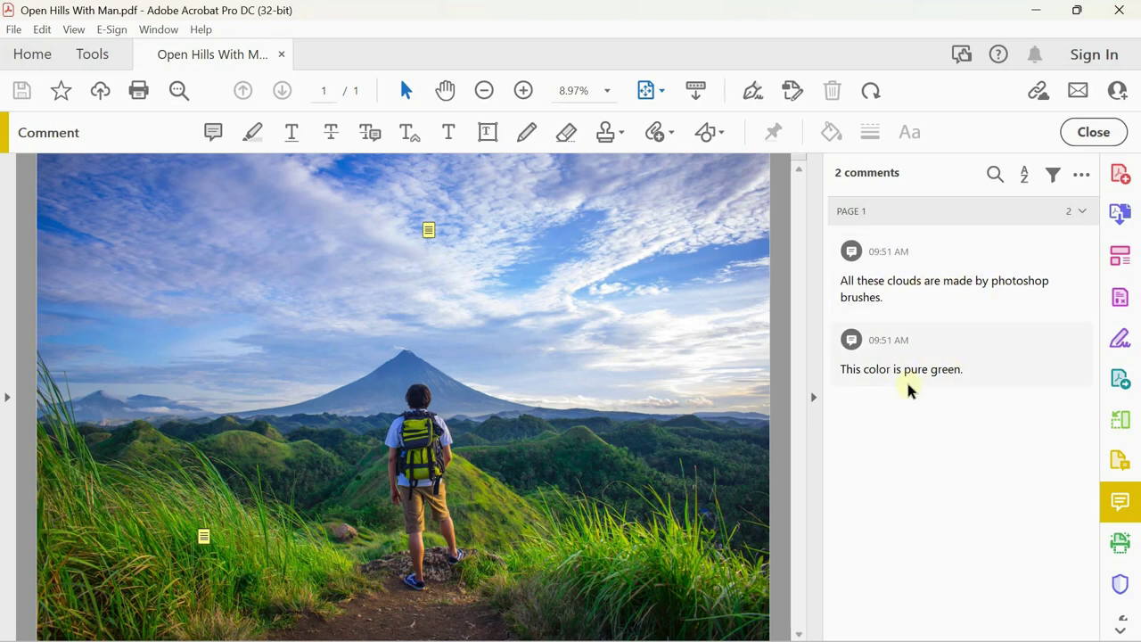
{"action": "left_click", "coordinate": [429, 231]}
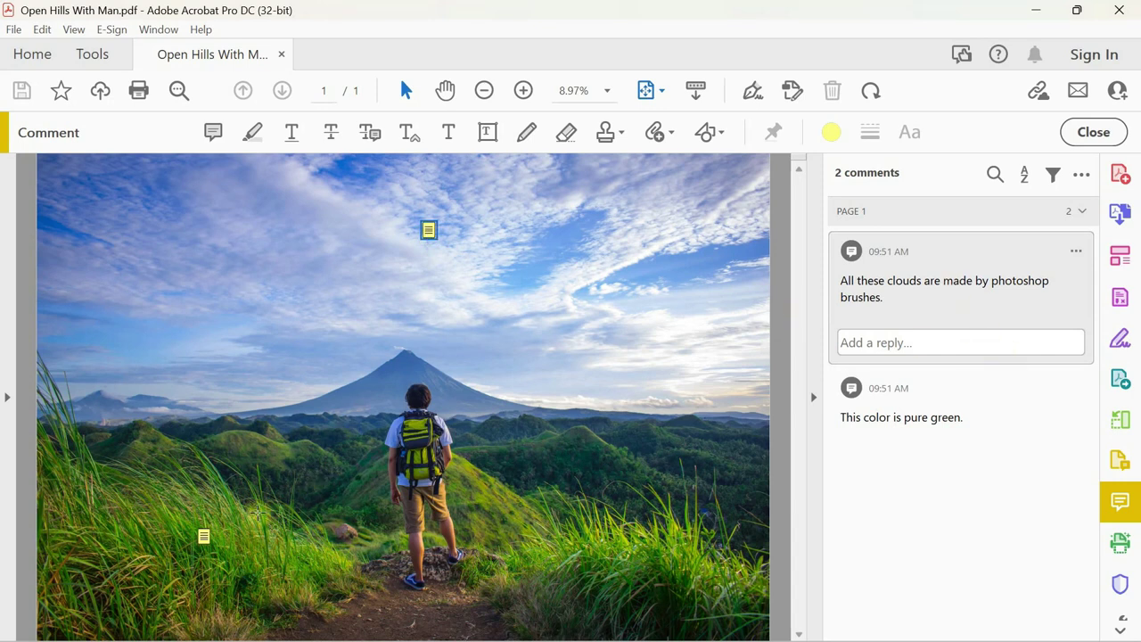
{"action": "left_click", "coordinate": [204, 535]}
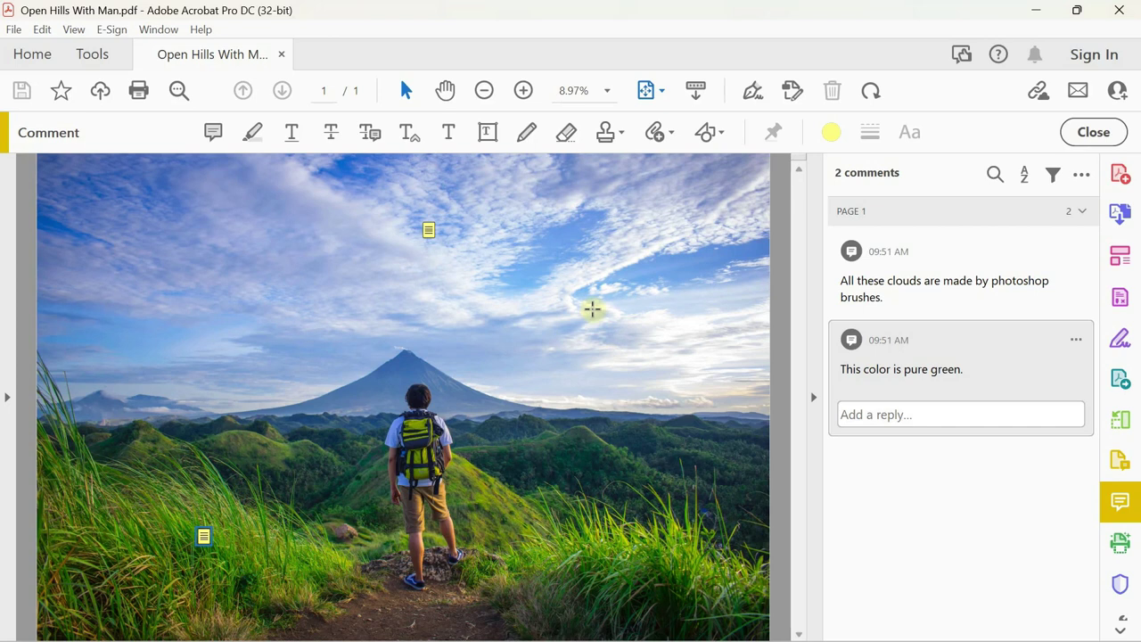
{"action": "left_click", "coordinate": [807, 306]}
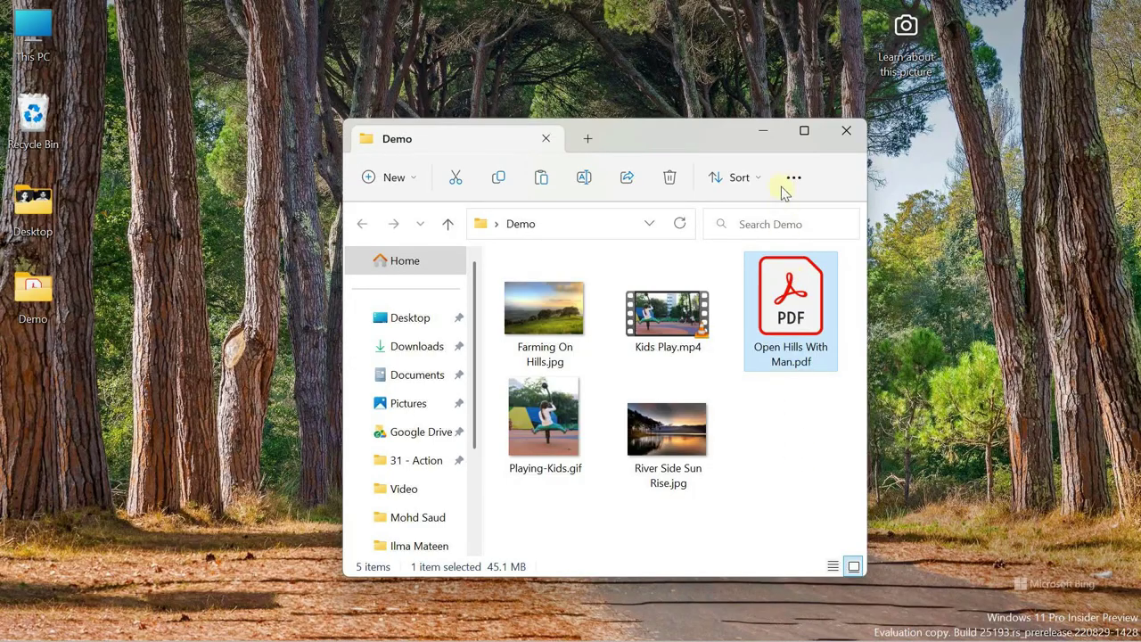
Delete all sticky notes from the hills image using Delete All Notes, confirming with Yes.
{"action": "left_click", "coordinate": [762, 131]}
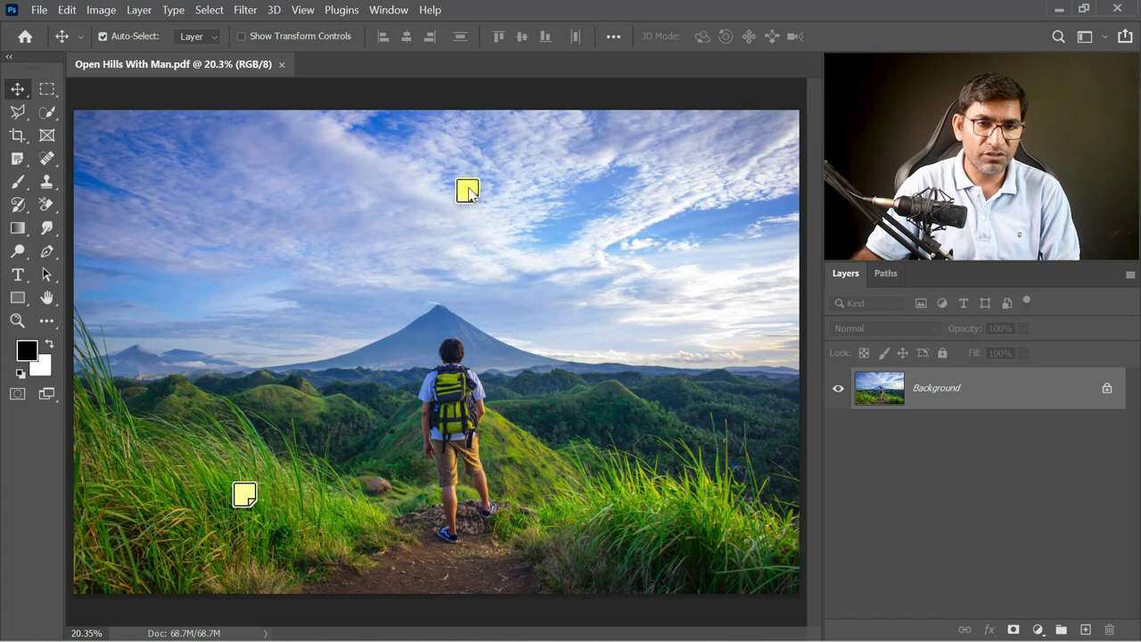
{"action": "right_click", "coordinate": [469, 194]}
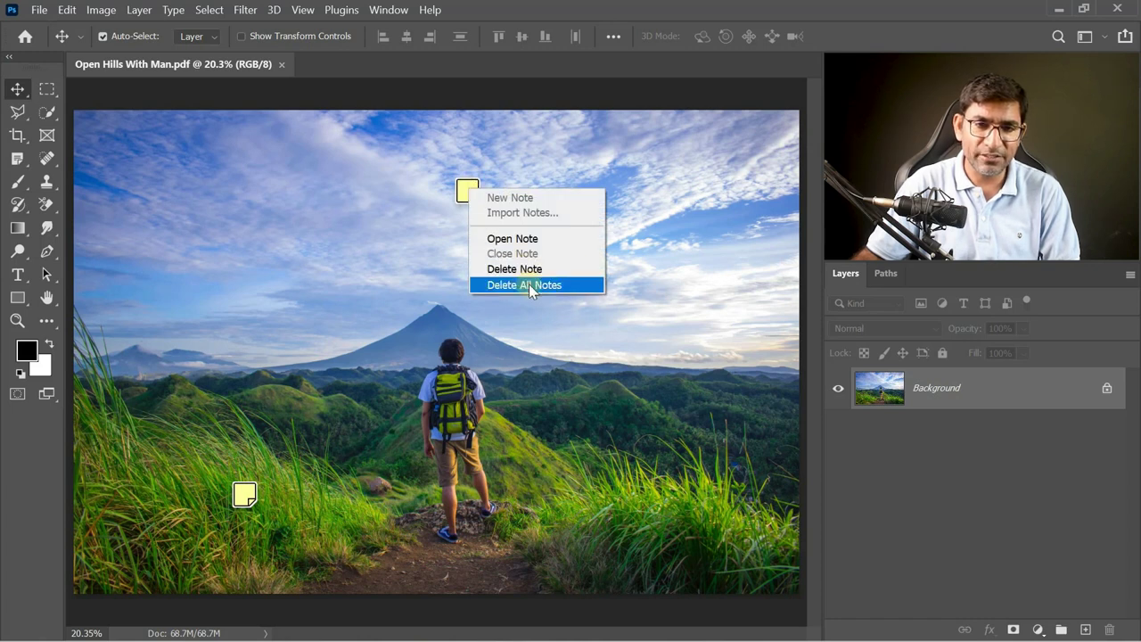
{"action": "left_click", "coordinate": [529, 283]}
{"action": "left_click", "coordinate": [470, 256]}
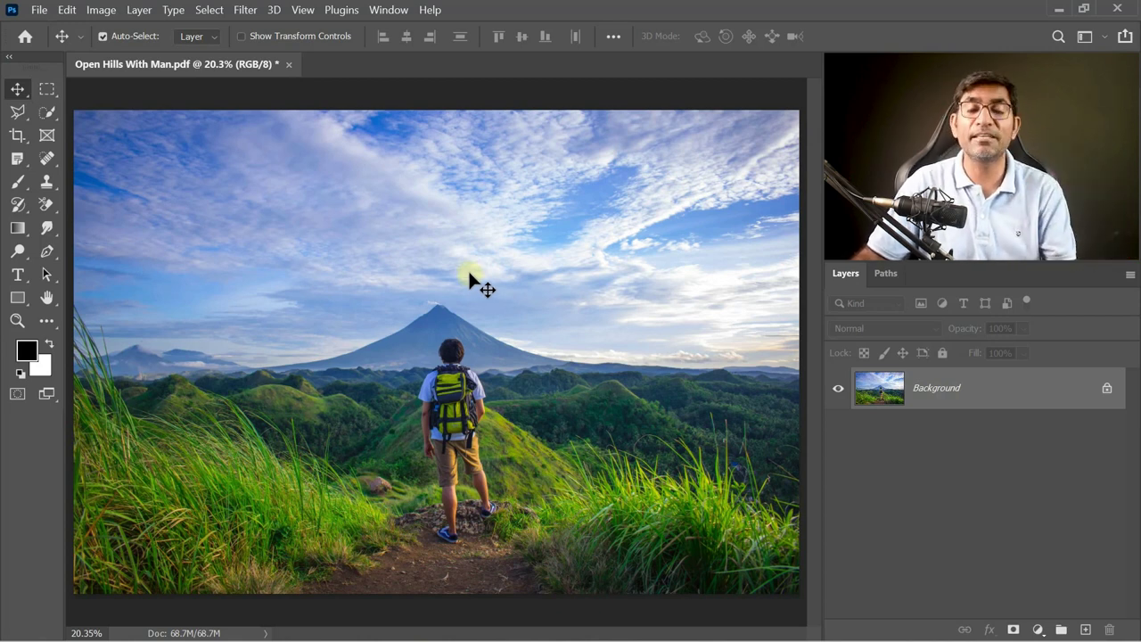
{"action": "left_click", "coordinate": [40, 12]}
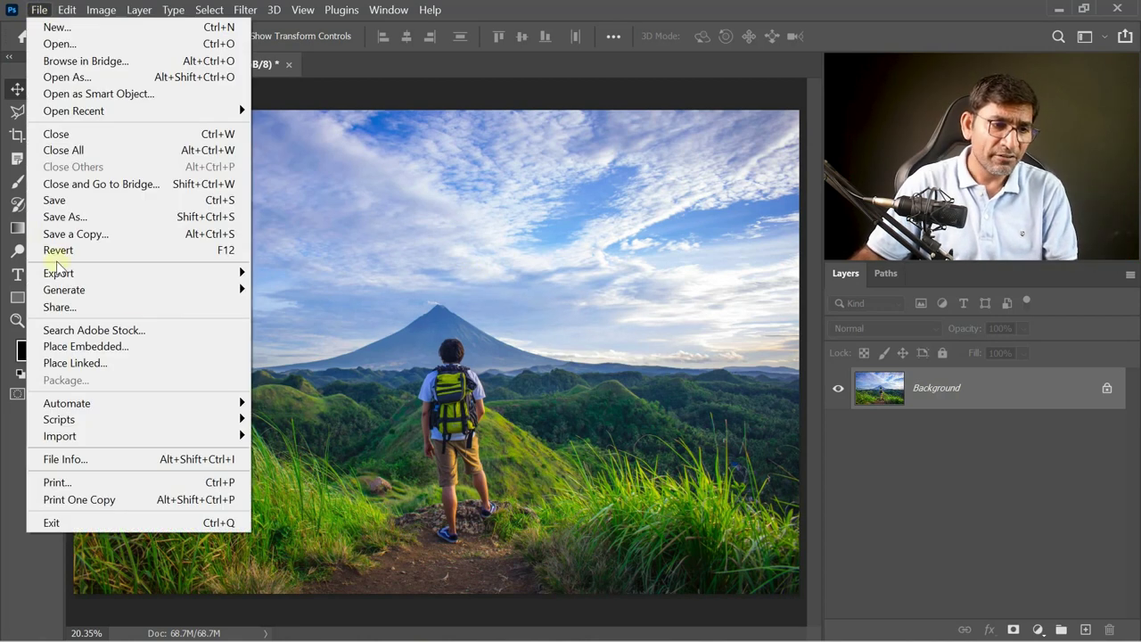
{"action": "mouse_move", "coordinate": [60, 436]}
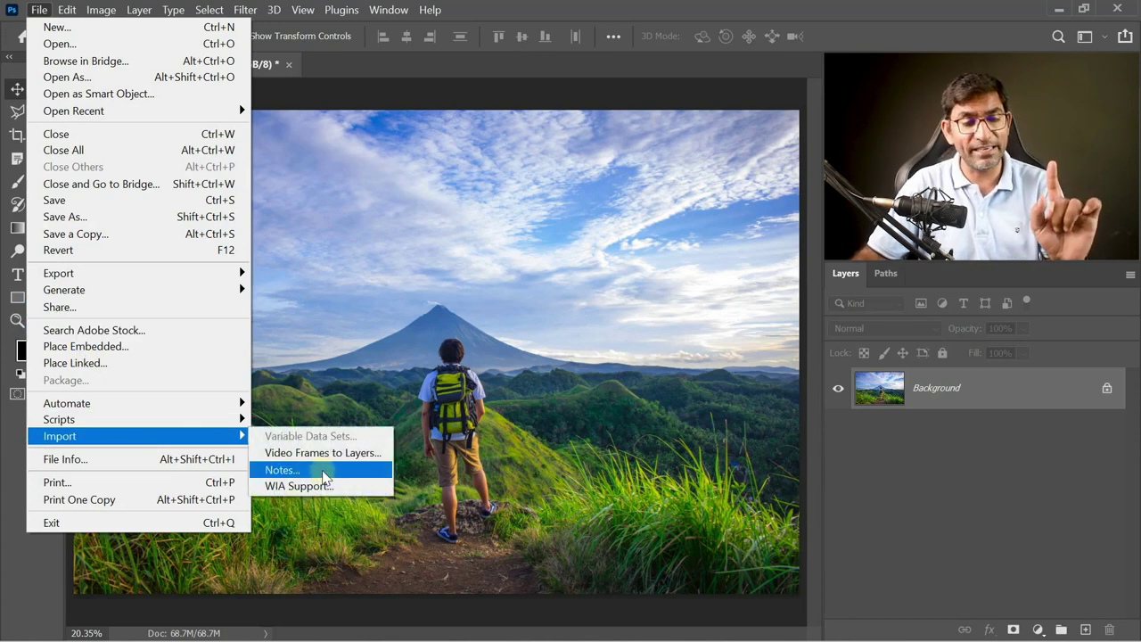
Import notes from Open Hills With Man.pdf and open the restored clouds note on the sky.
{"action": "left_click", "coordinate": [322, 472]}
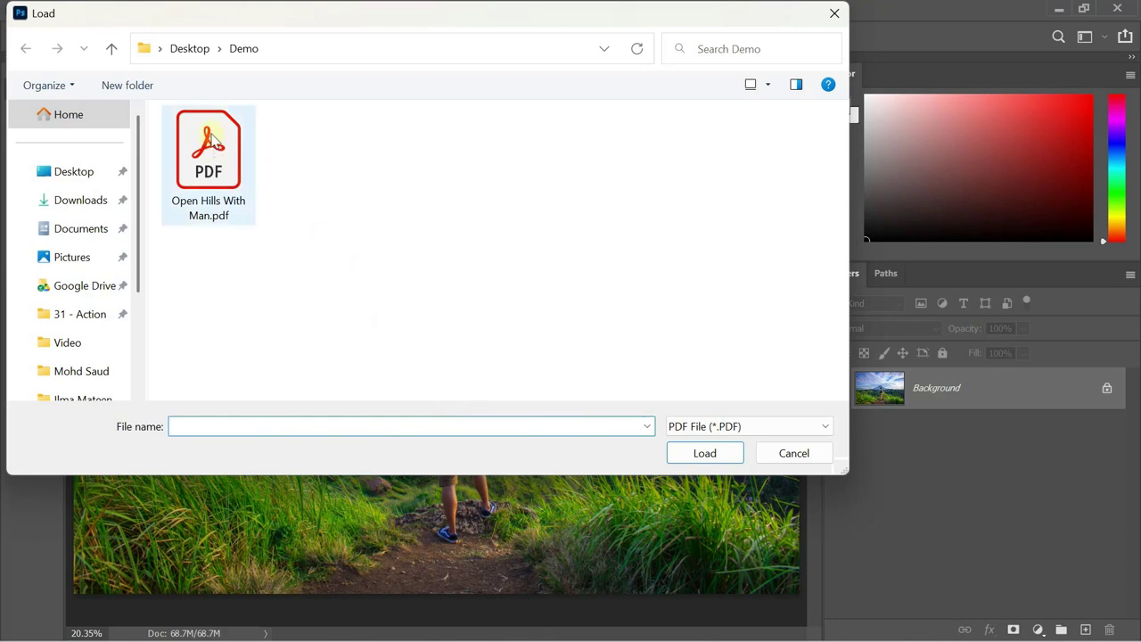
{"action": "double_click", "coordinate": [219, 161]}
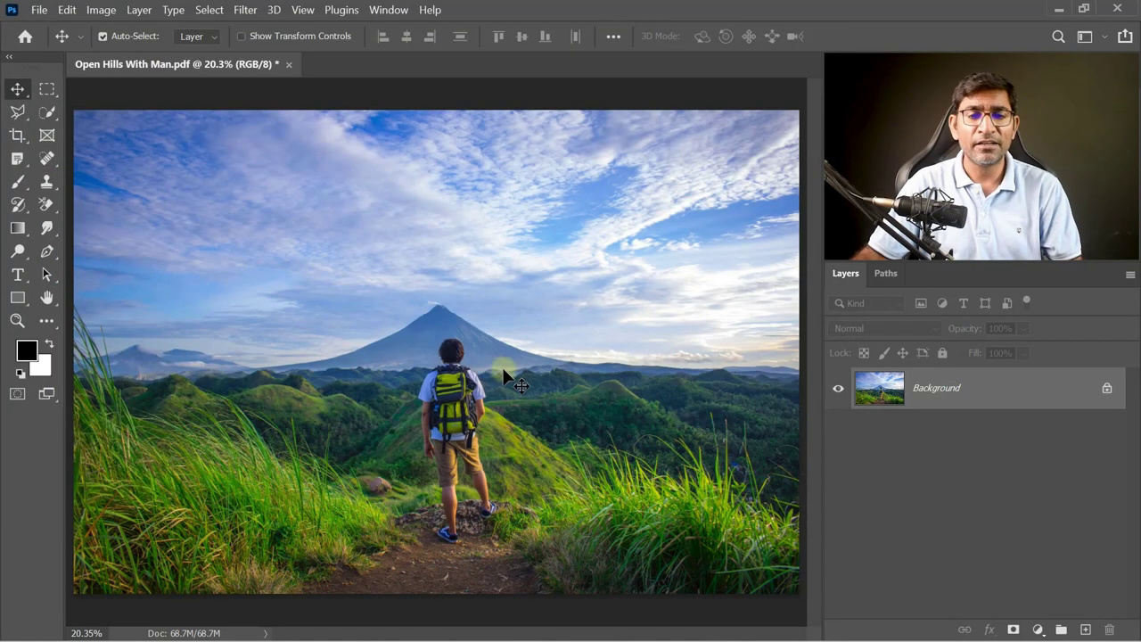
{"action": "double_click", "coordinate": [467, 189]}
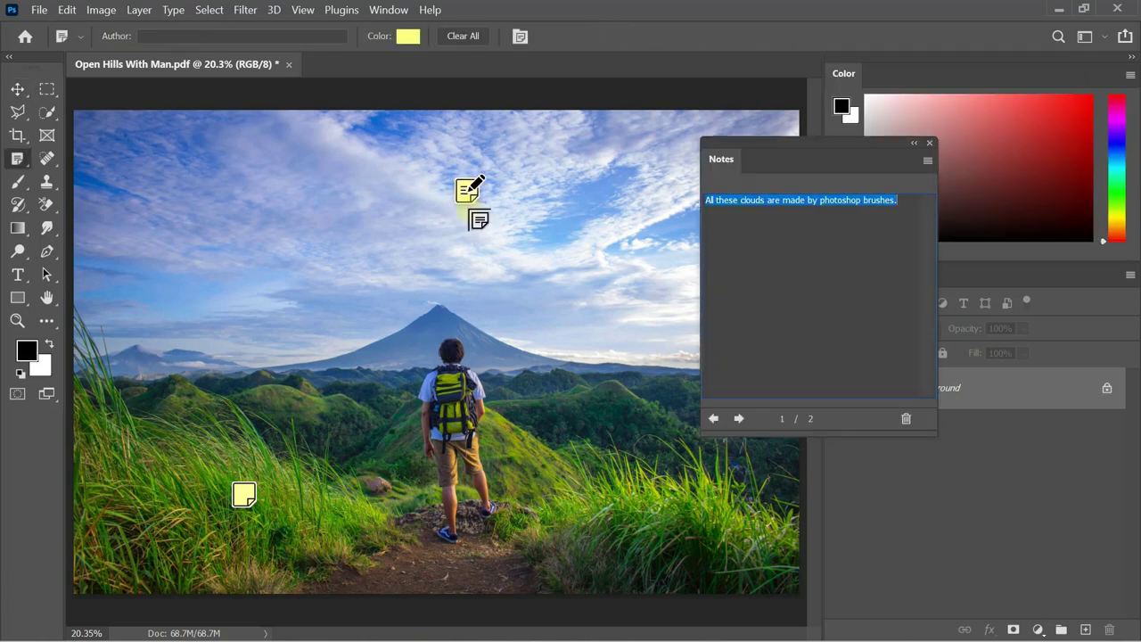
{"action": "left_click", "coordinate": [821, 255]}
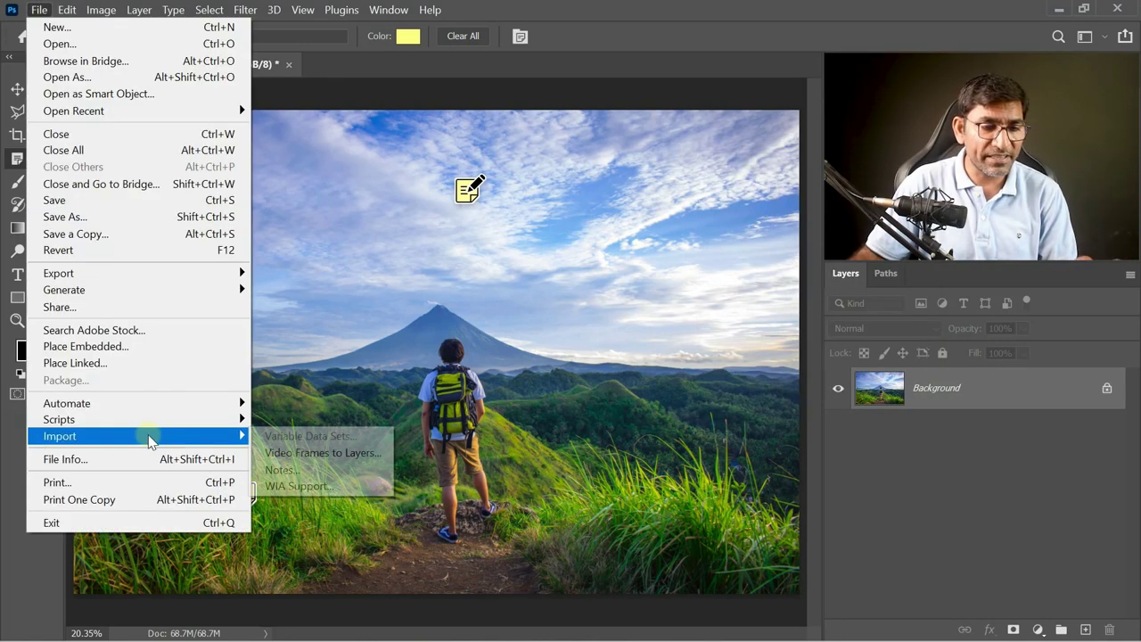
Try a WIA Support import, dismiss the no-compatible-devices error, and switch to the Move tool.
{"action": "left_click", "coordinate": [361, 489]}
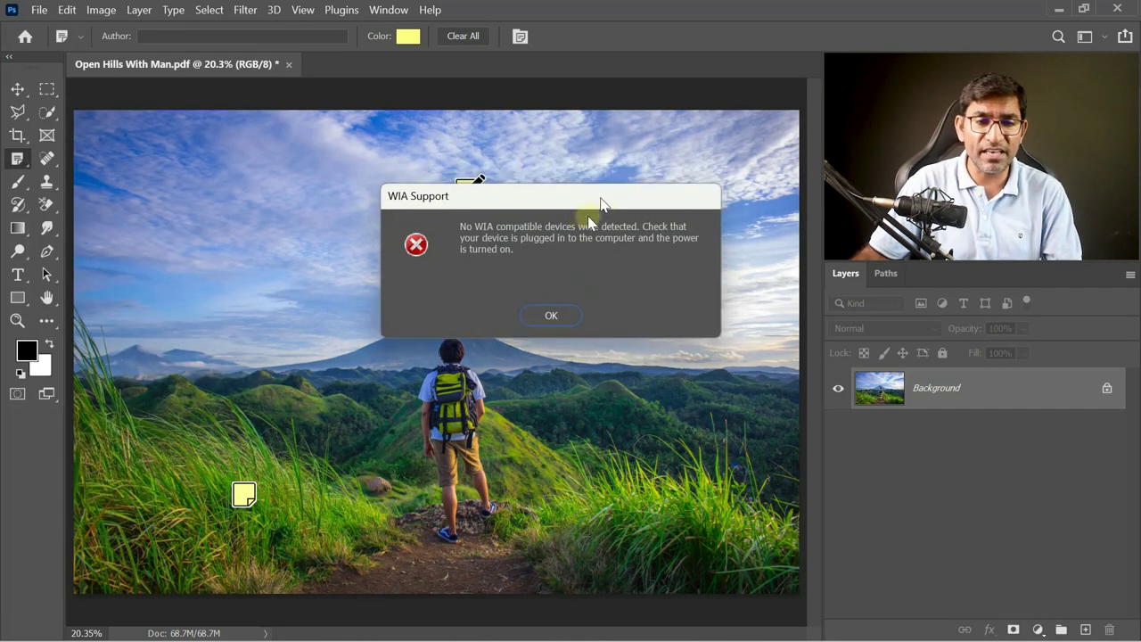
{"action": "left_click_drag", "start_coordinate": [599, 200], "coordinate": [518, 244]}
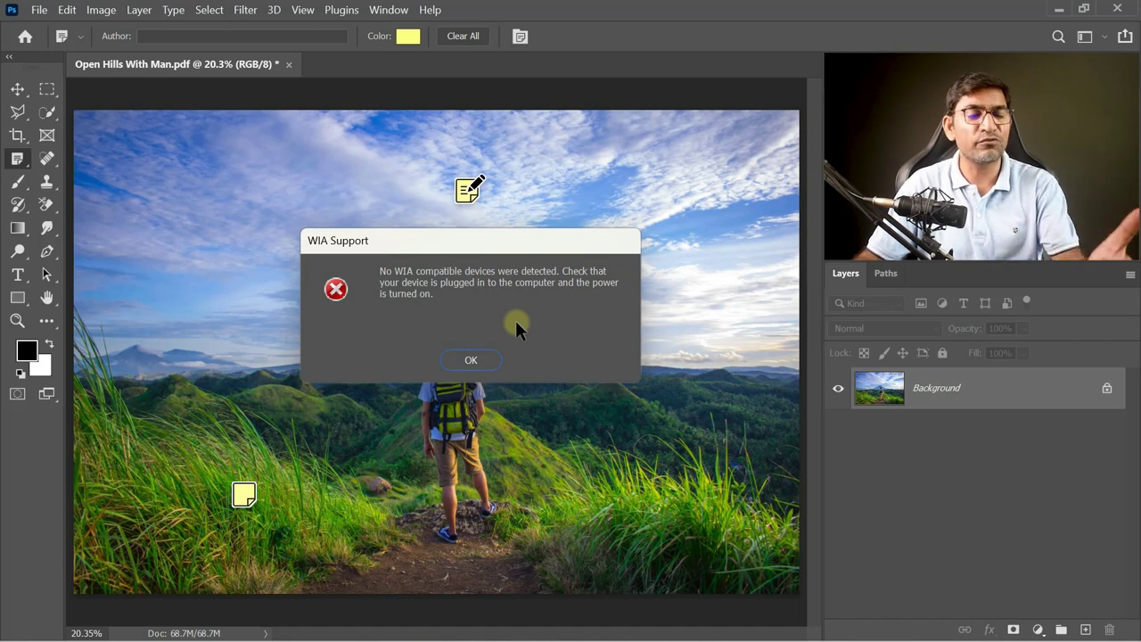
{"action": "left_click", "coordinate": [472, 360]}
{"action": "key", "text": "v"}
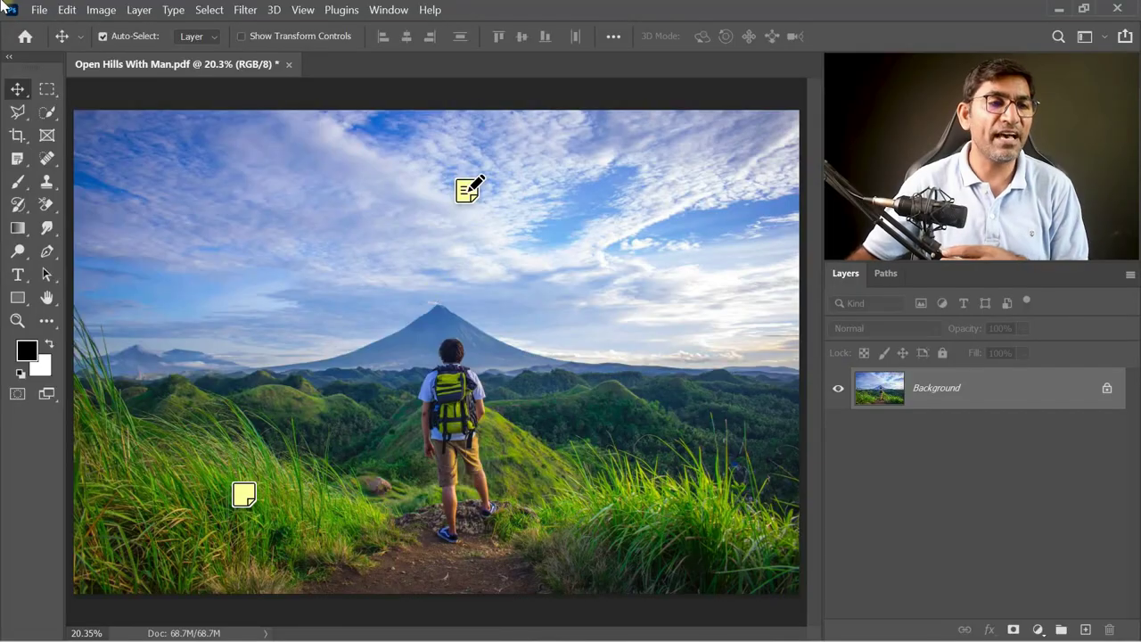
{"action": "left_click", "coordinate": [39, 10]}
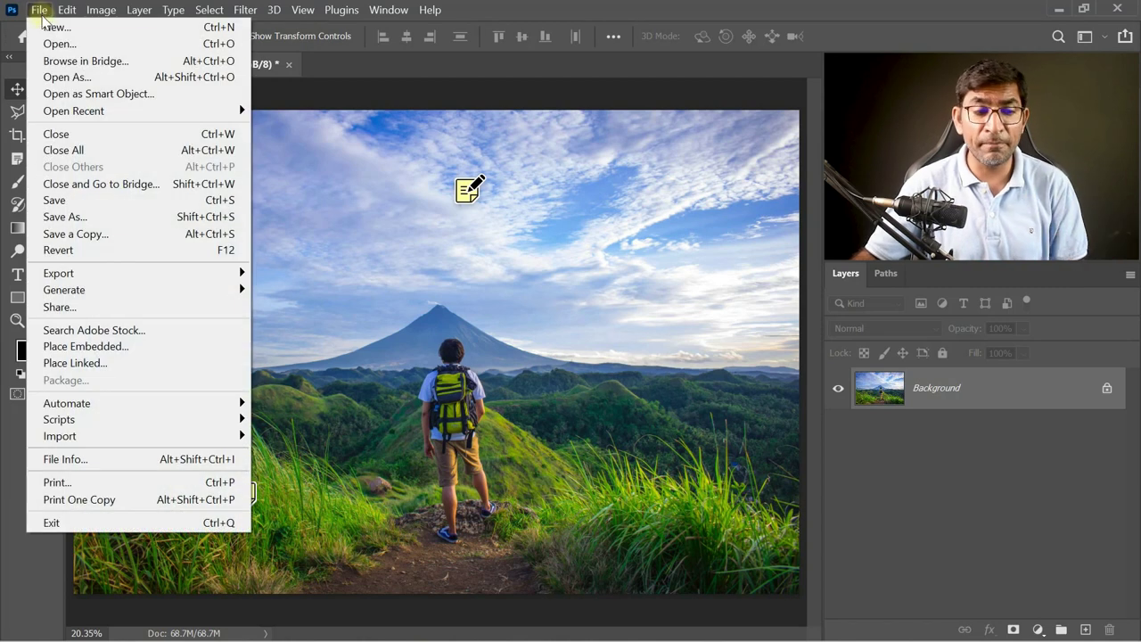
{"action": "mouse_move", "coordinate": [60, 435]}
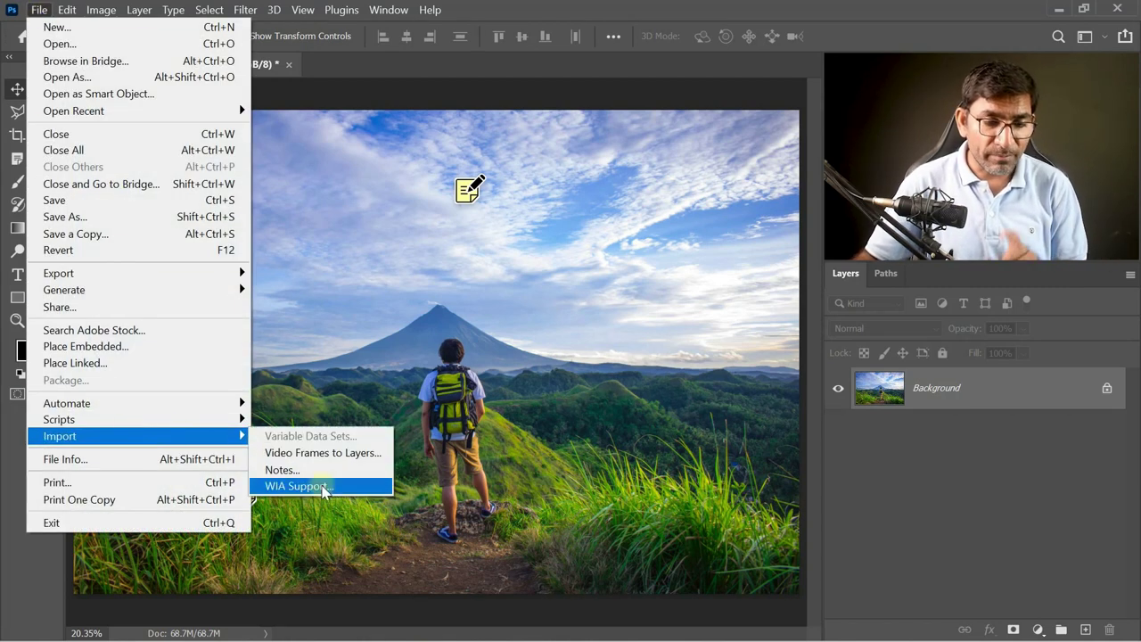
Start a WIA Support import with Desktop > Demo as the destination folder.
{"action": "left_click", "coordinate": [324, 489]}
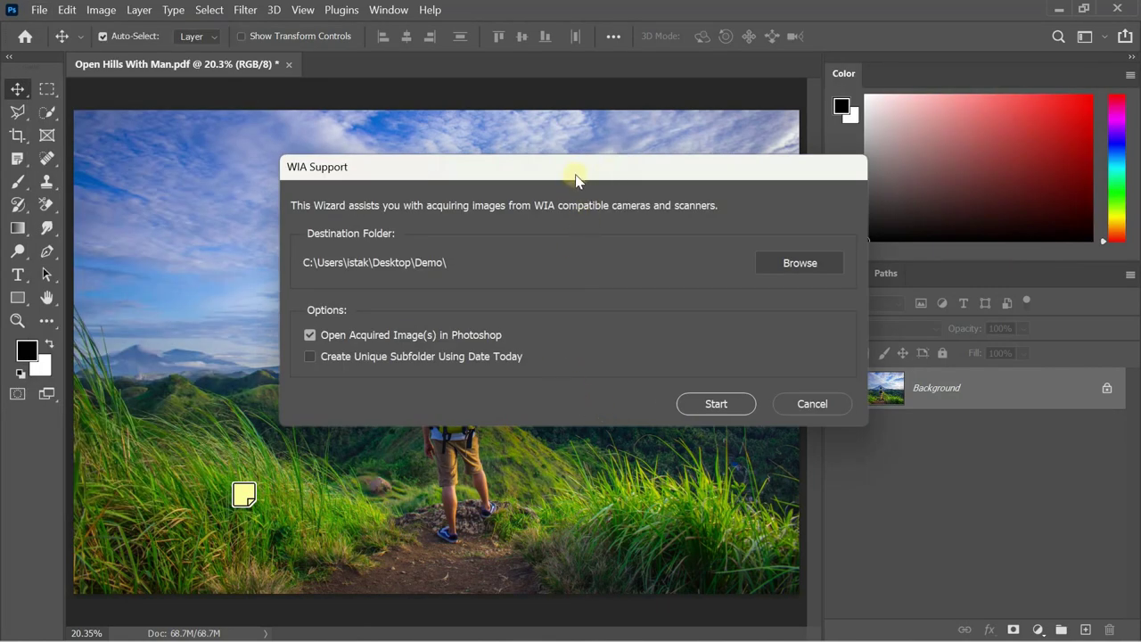
{"action": "left_click_drag", "start_coordinate": [575, 178], "coordinate": [486, 165]}
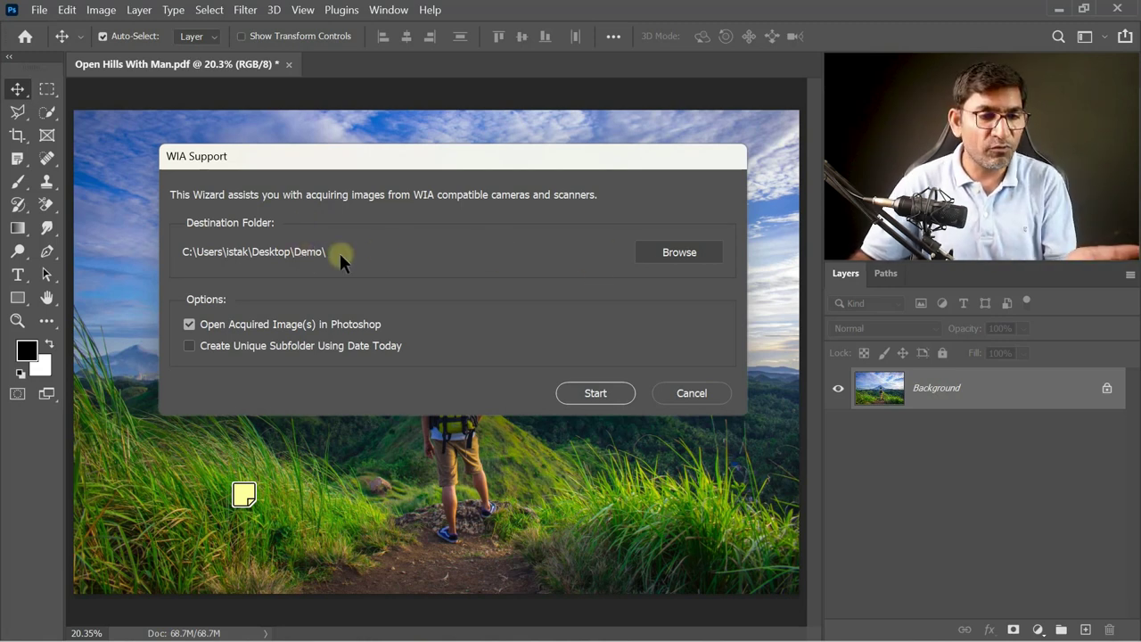
{"action": "left_click", "coordinate": [686, 253]}
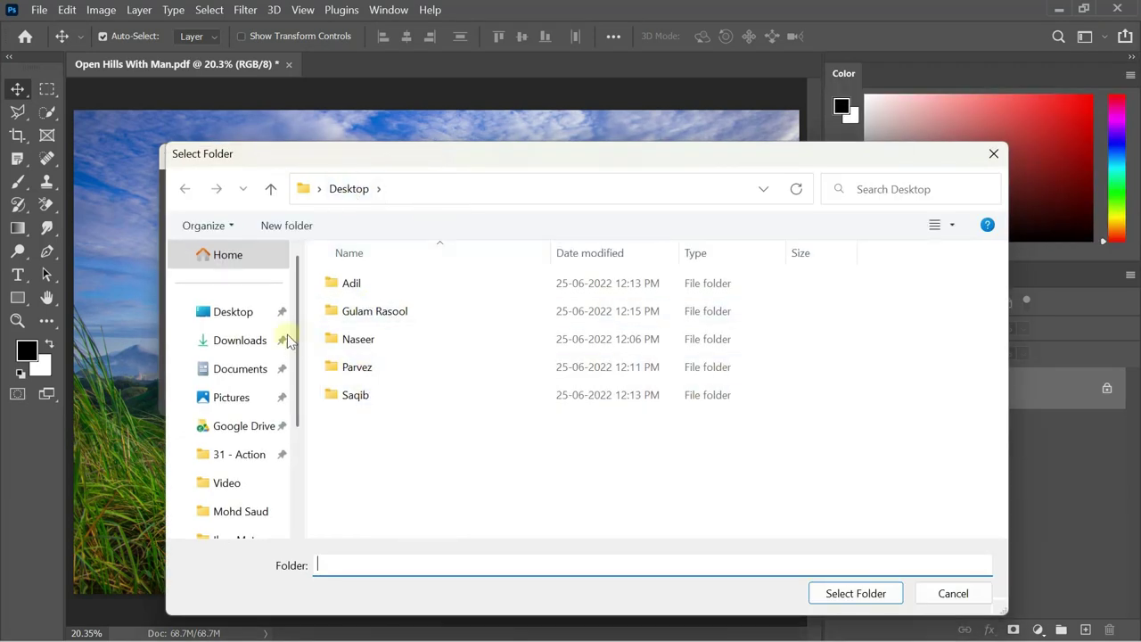
{"action": "left_click", "coordinate": [234, 313]}
{"action": "double_click", "coordinate": [362, 284]}
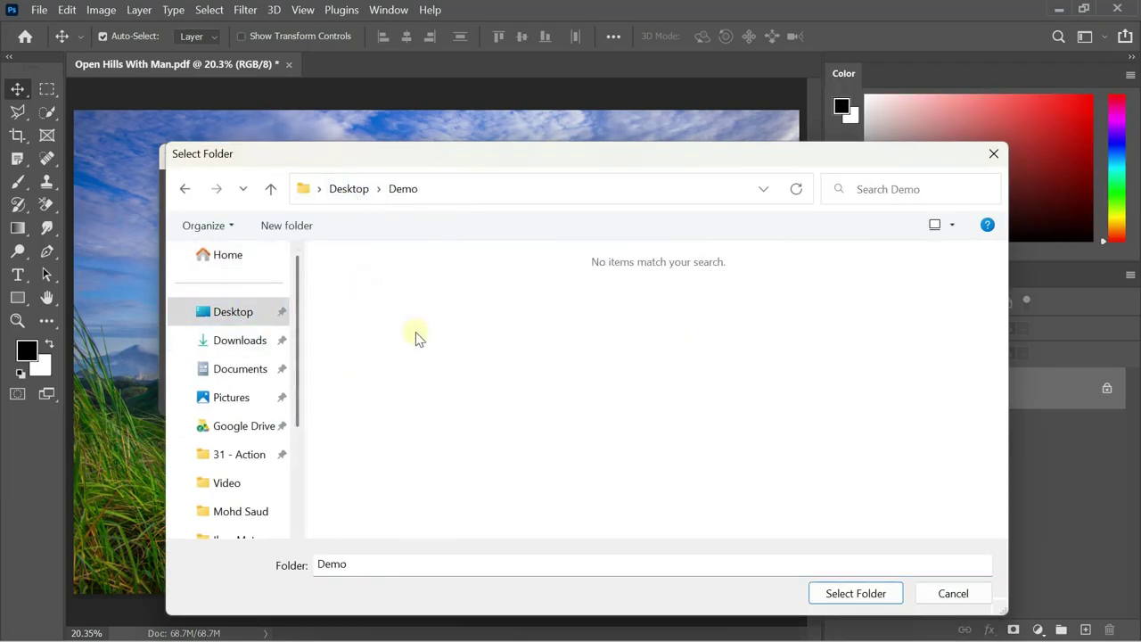
{"action": "left_click", "coordinate": [851, 593]}
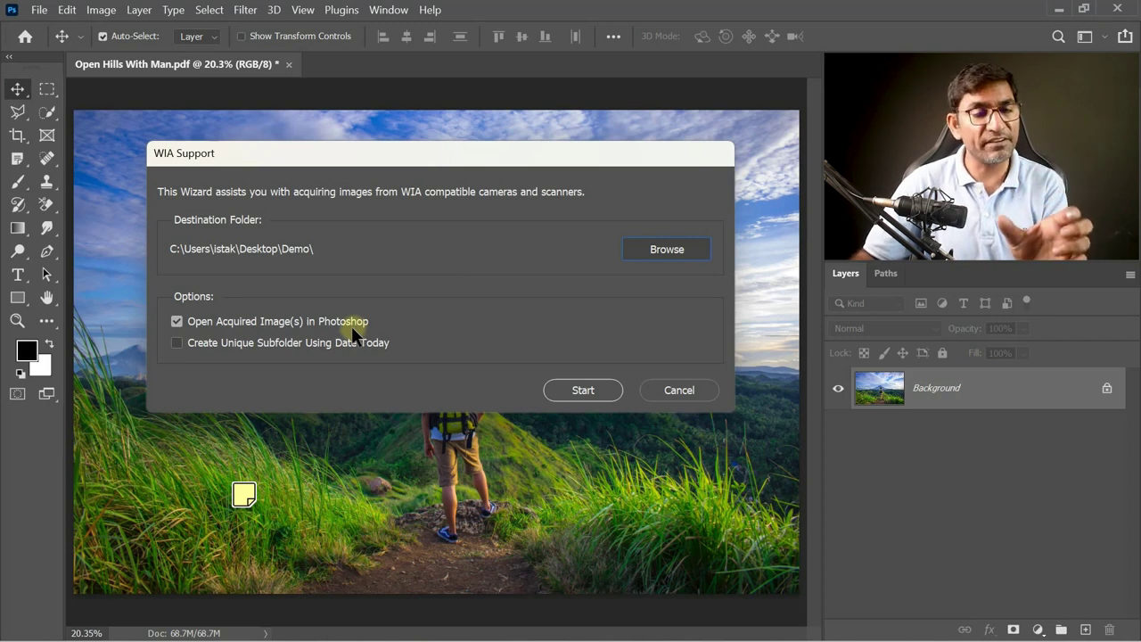
{"action": "left_click", "coordinate": [579, 392]}
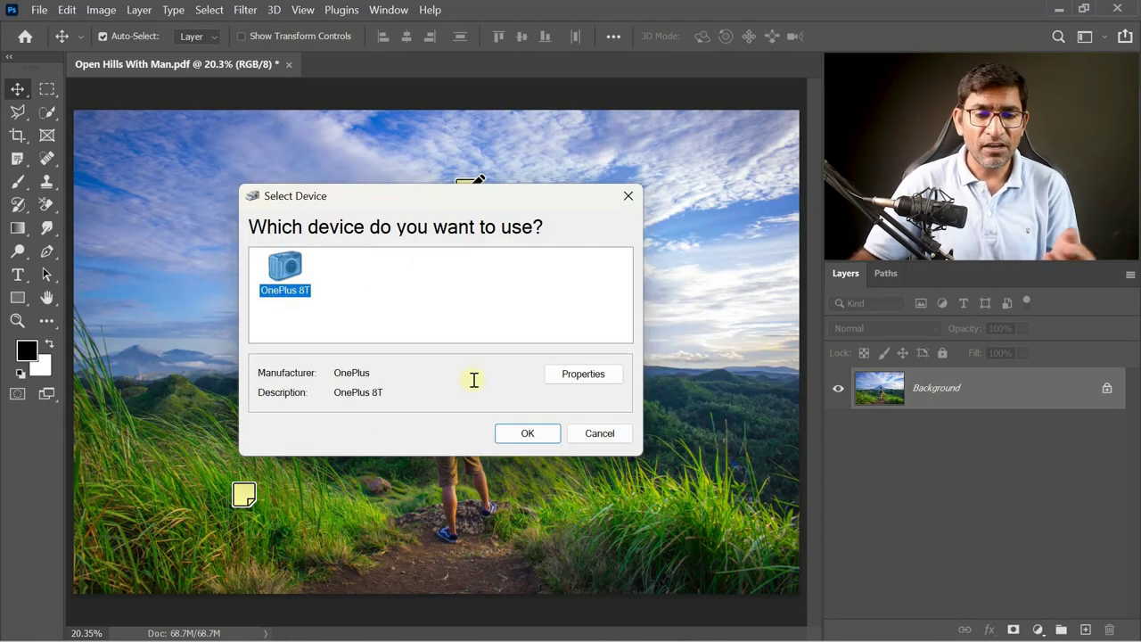
Connect to the OnePlus 8T and browse to its s10001 > DCIM > Camera folder.
{"action": "left_click", "coordinate": [526, 437]}
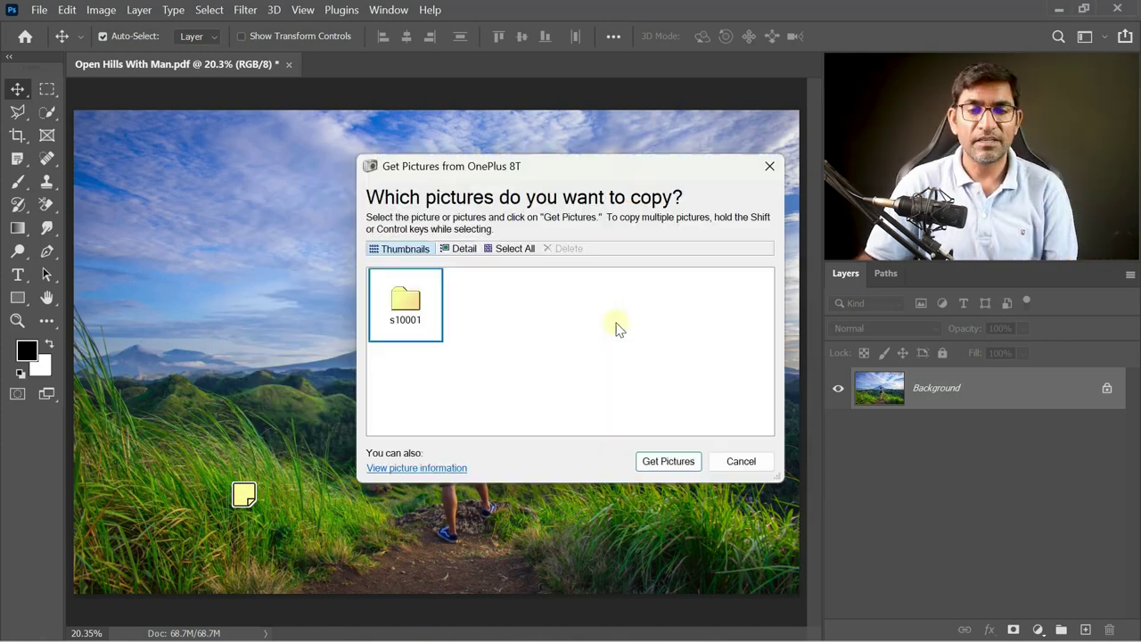
{"action": "left_click_drag", "start_coordinate": [603, 170], "coordinate": [526, 164]}
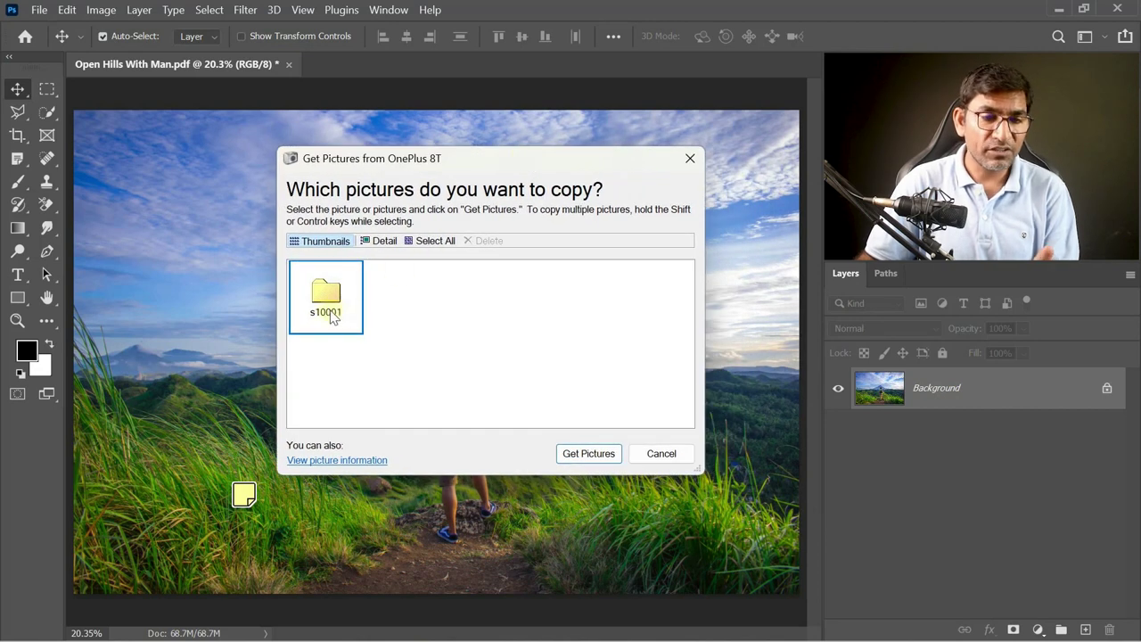
{"action": "double_click", "coordinate": [332, 319]}
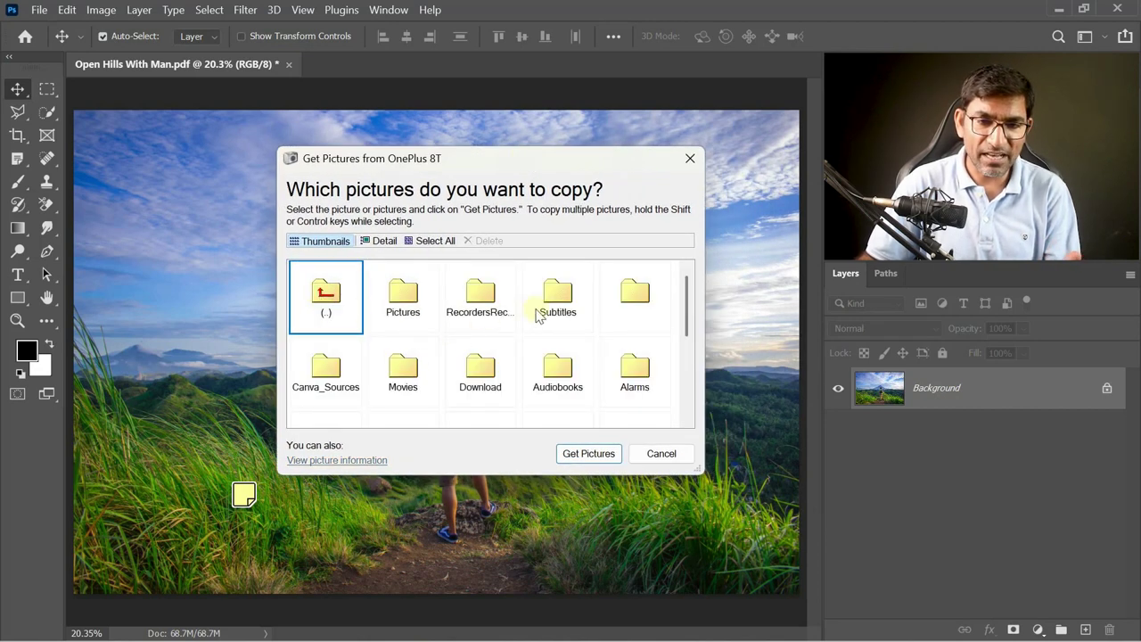
{"action": "left_click_drag", "start_coordinate": [687, 319], "coordinate": [682, 410]}
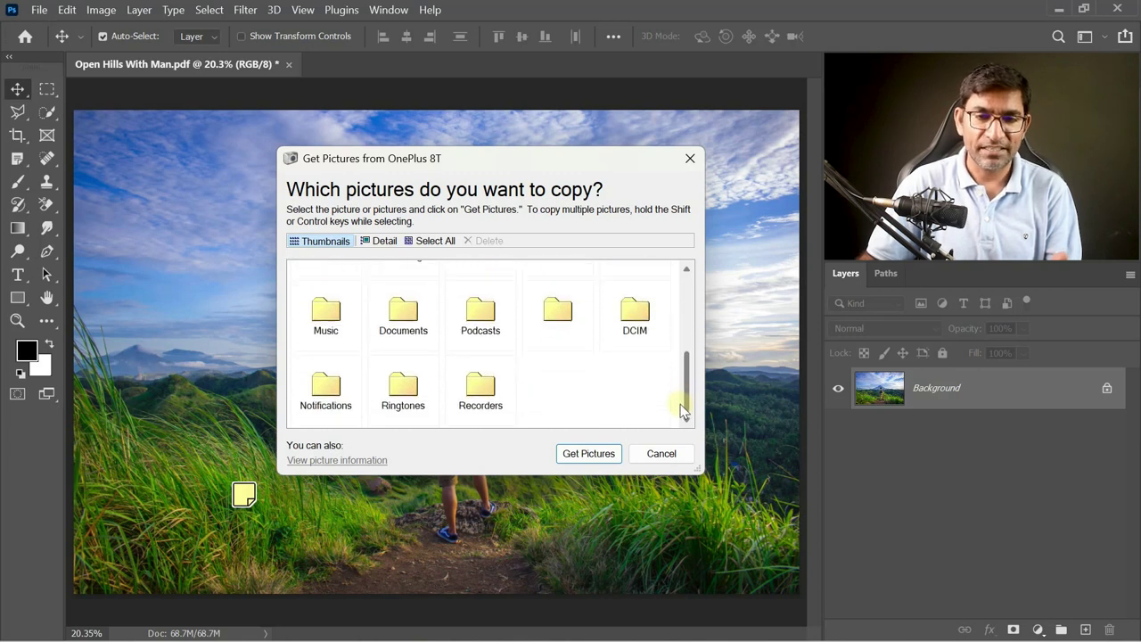
{"action": "double_click", "coordinate": [631, 314]}
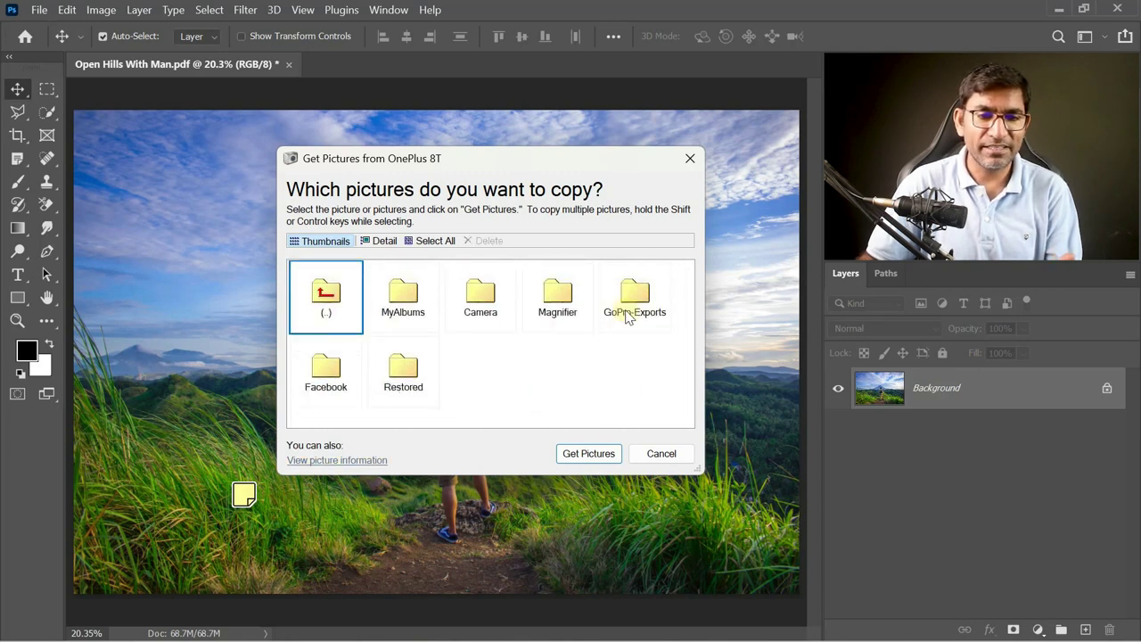
{"action": "left_click", "coordinate": [505, 331]}
{"action": "double_click", "coordinate": [481, 299]}
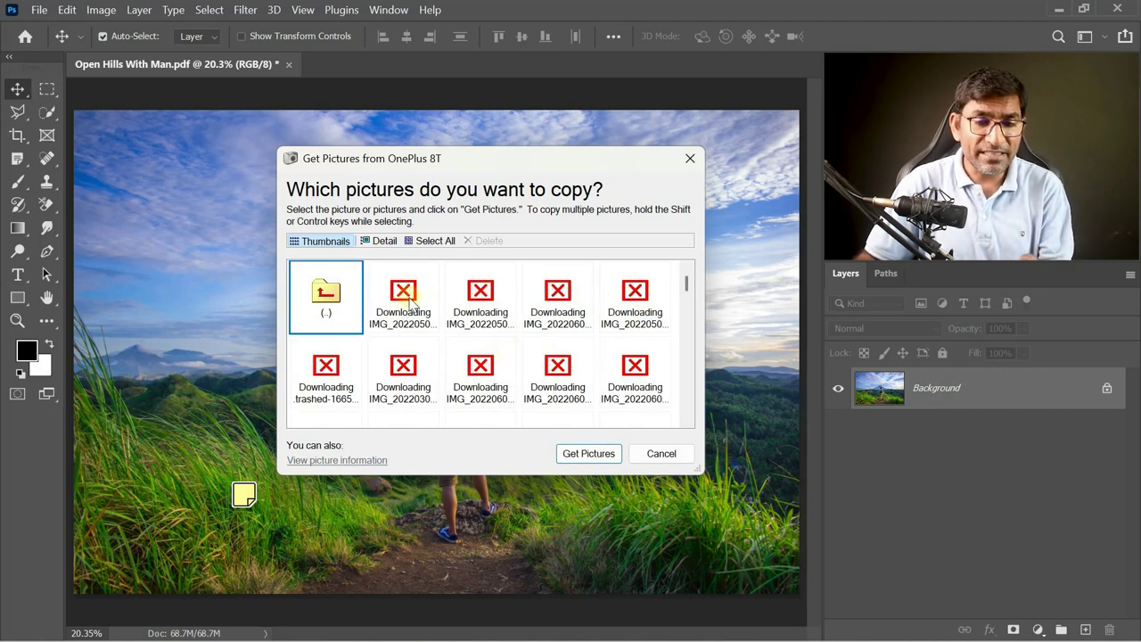
Preview the first camera photo in Detail view, then cancel the import without copying.
{"action": "left_click", "coordinate": [383, 242]}
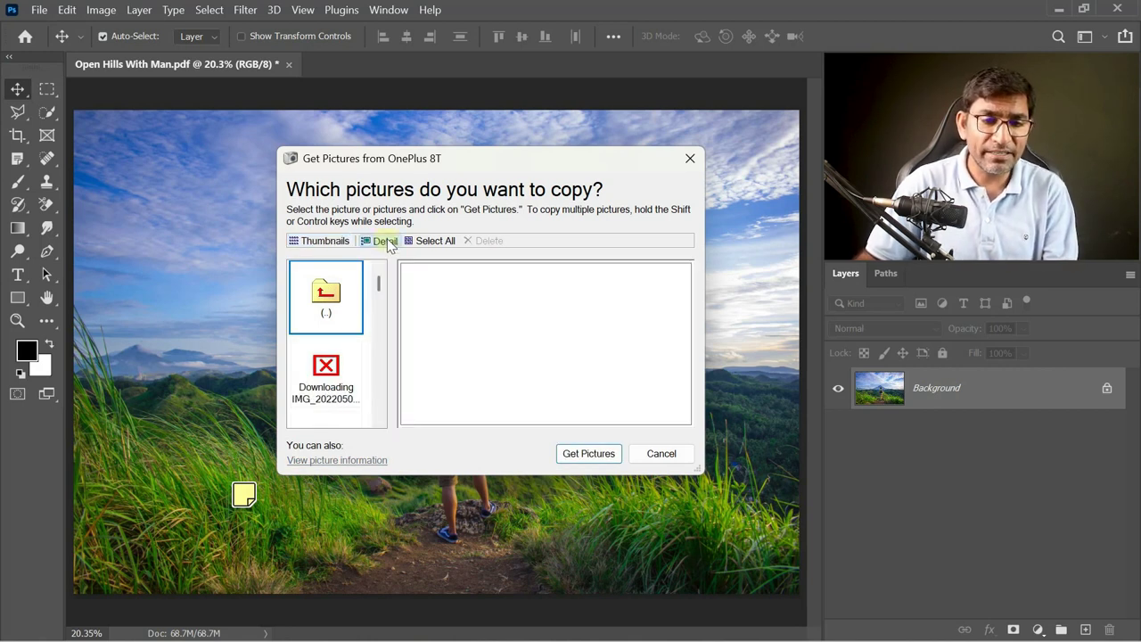
{"action": "left_click", "coordinate": [326, 394]}
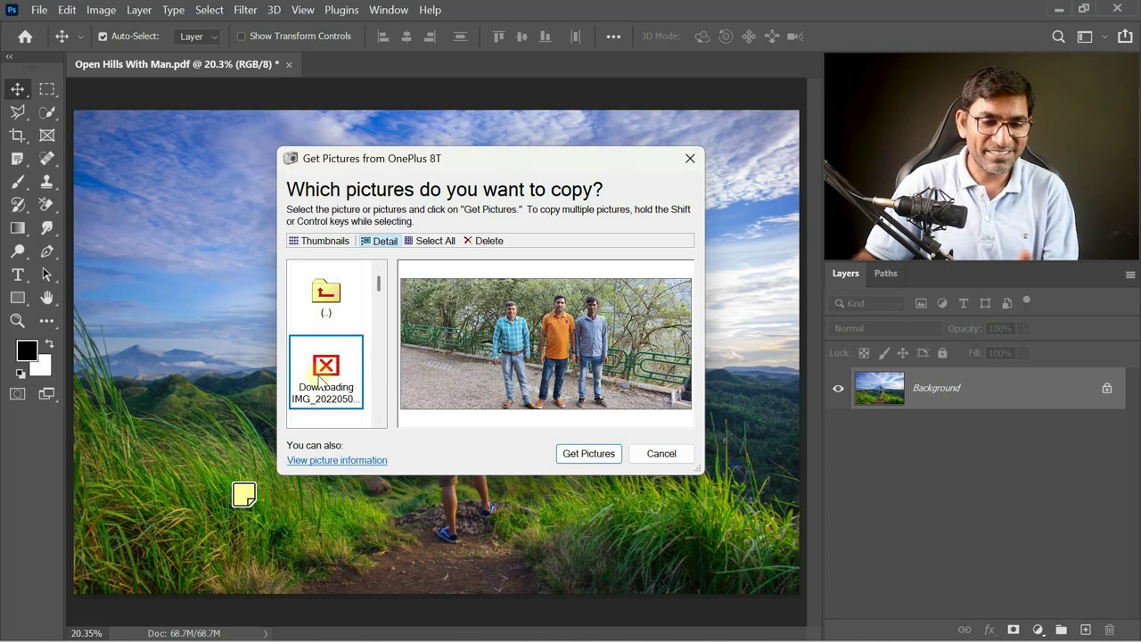
{"action": "left_click", "coordinate": [588, 453]}
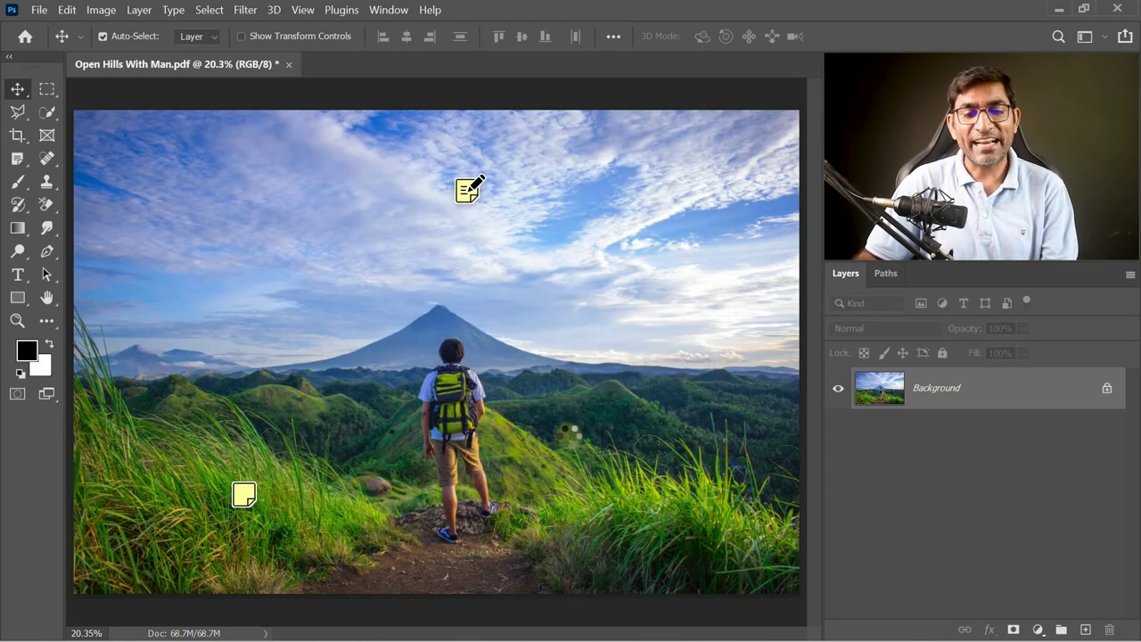